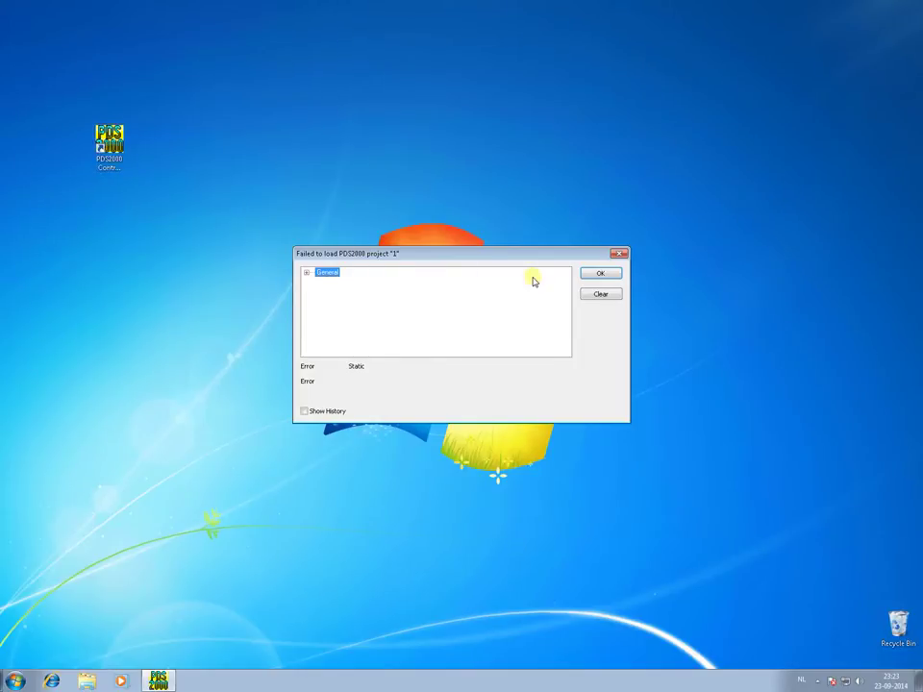
- Dismiss the 'Failed to load PDS2000 project' error and start PDS2000 Control Center from the desktop
left_click(594, 277)
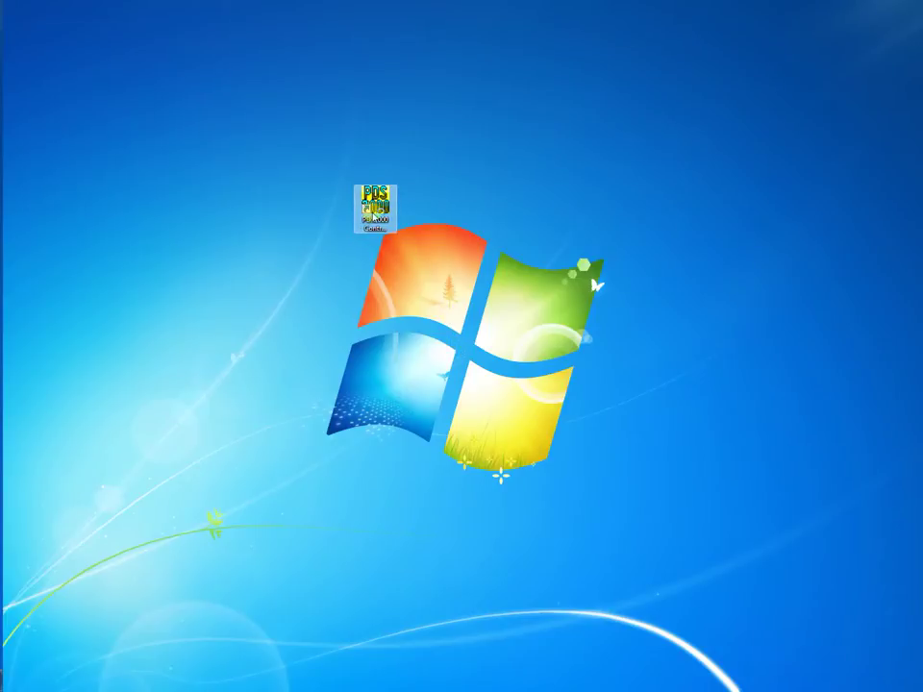
double_click(374, 209)
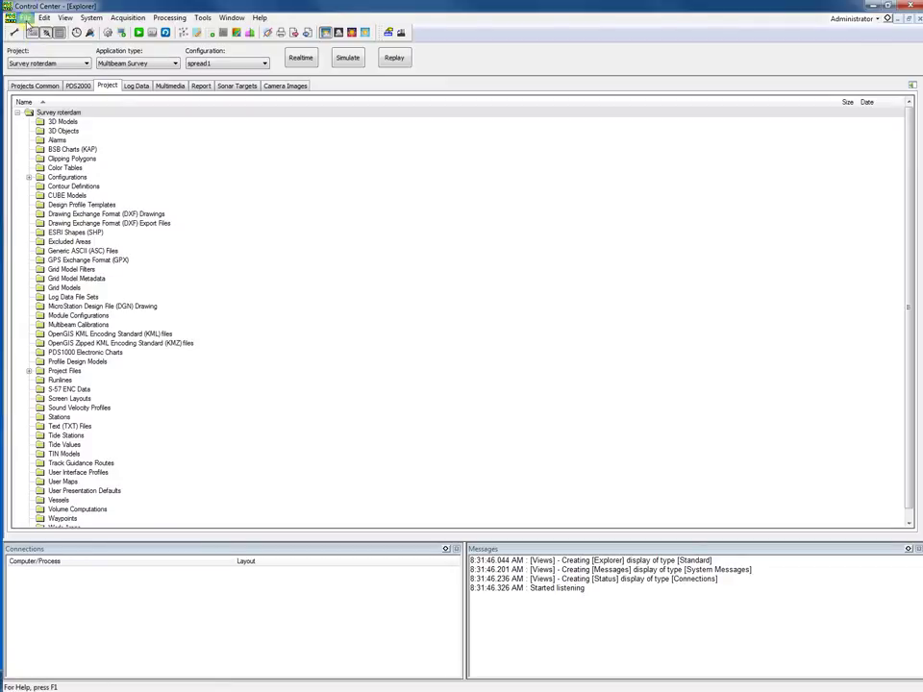
left_click(26, 18)
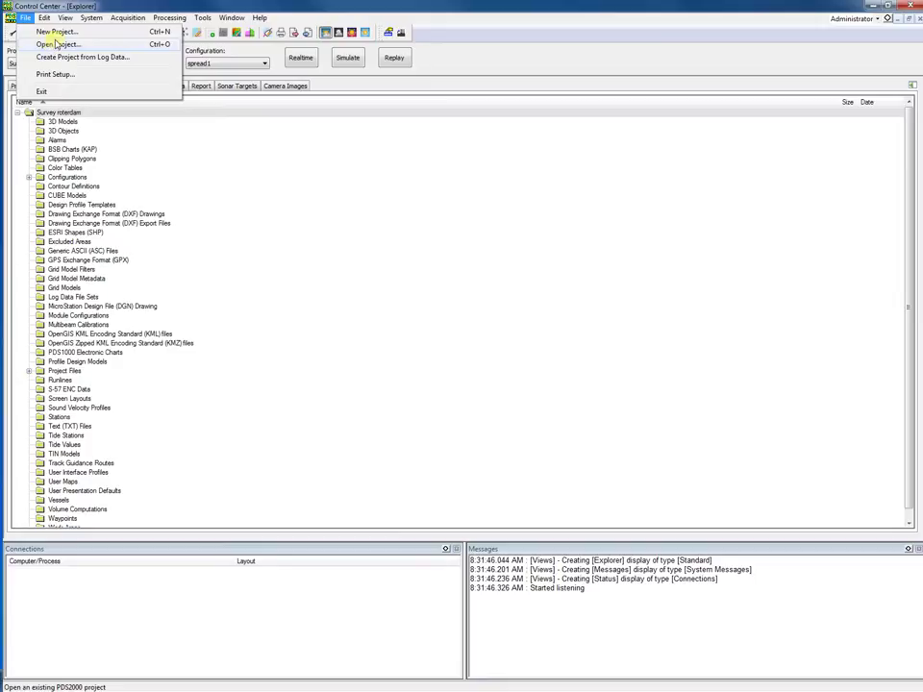
left_click(48, 31)
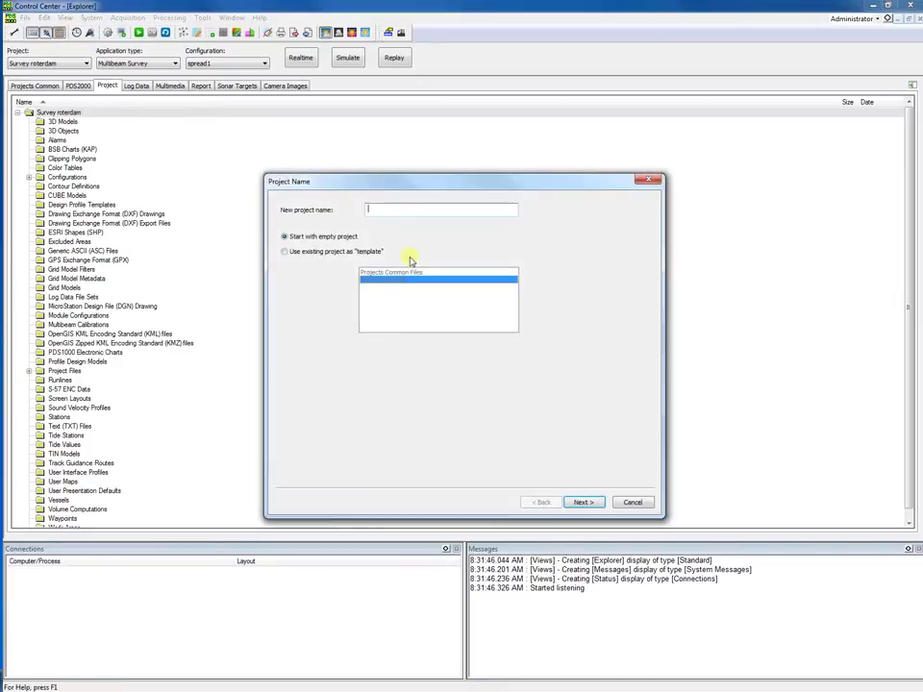
left_click(624, 505)
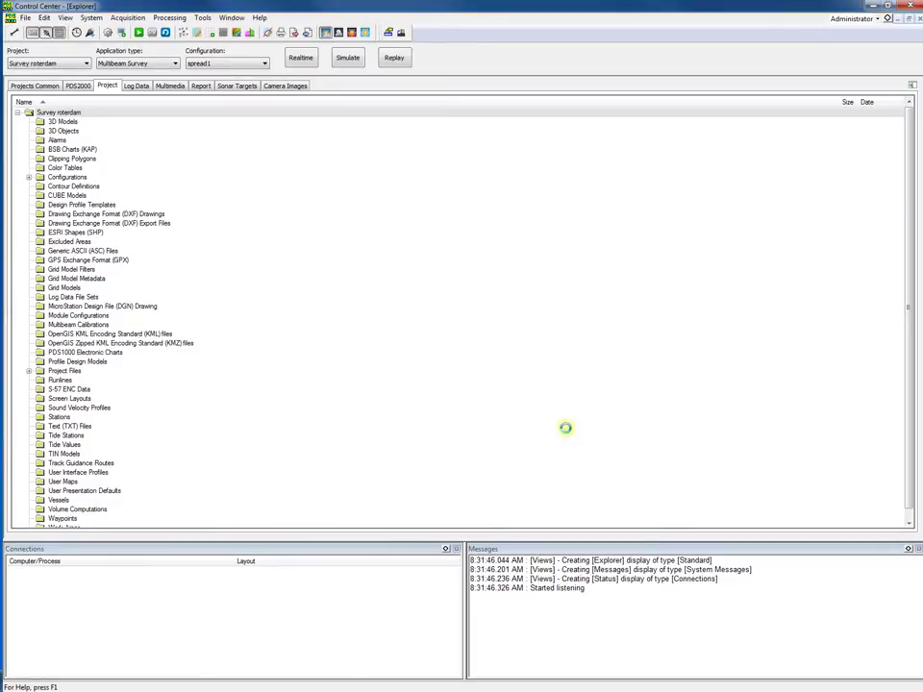
left_click(26, 18)
- Start the New Project wizard from File > Open Project
left_click(42, 45)
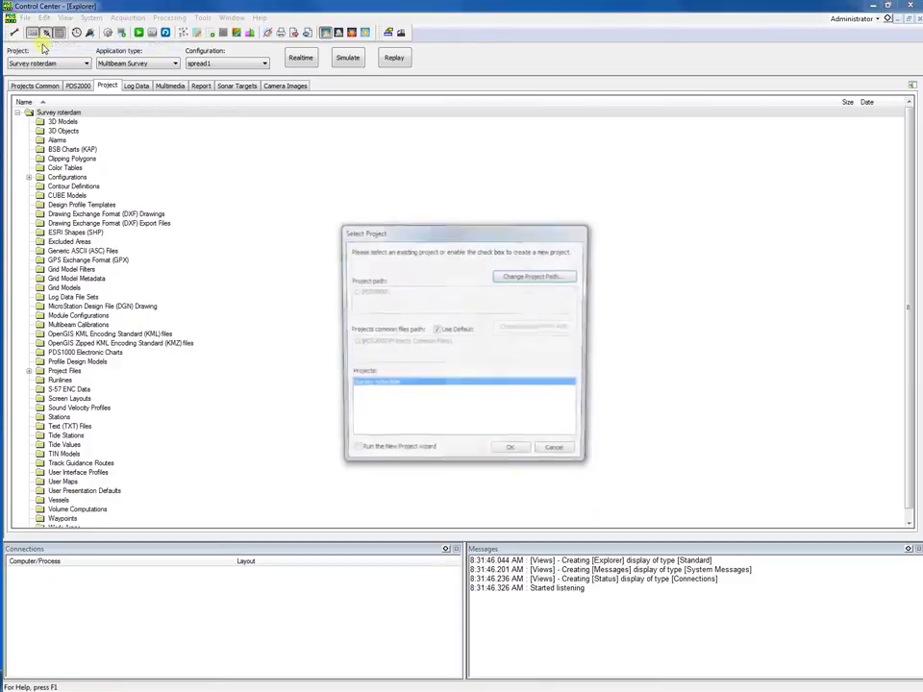
left_click(354, 453)
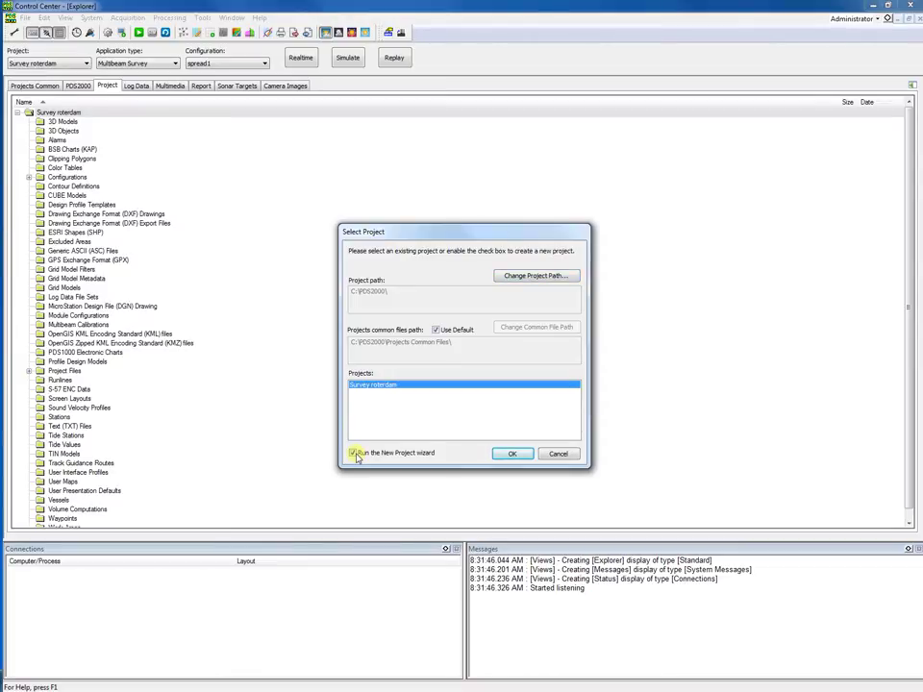
left_click(512, 453)
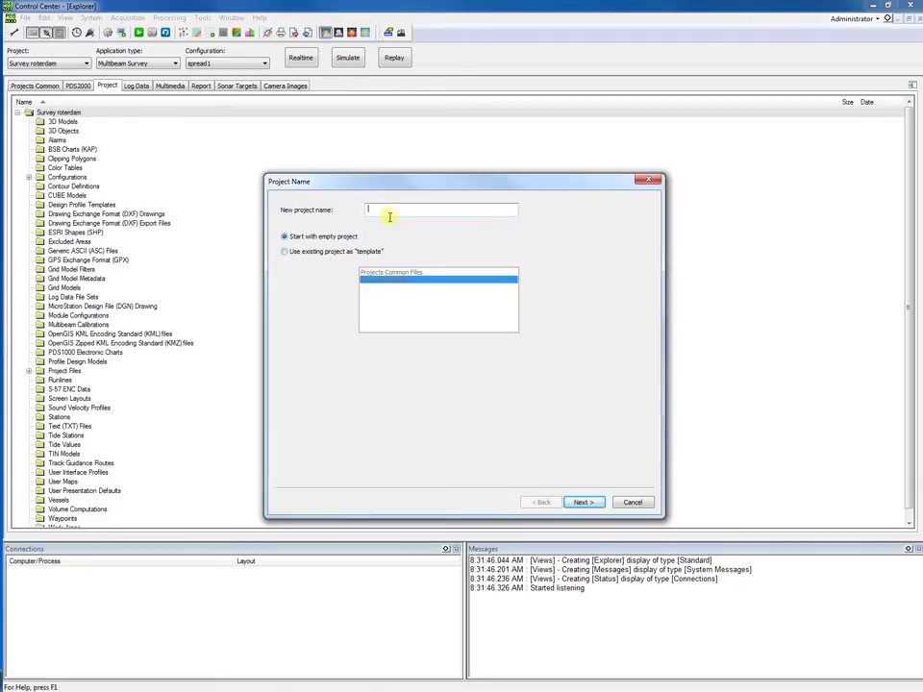
- Name the new project '8luev' and bring up its Units configuration page
type("8")
type("lueview")
left_click(581, 502)
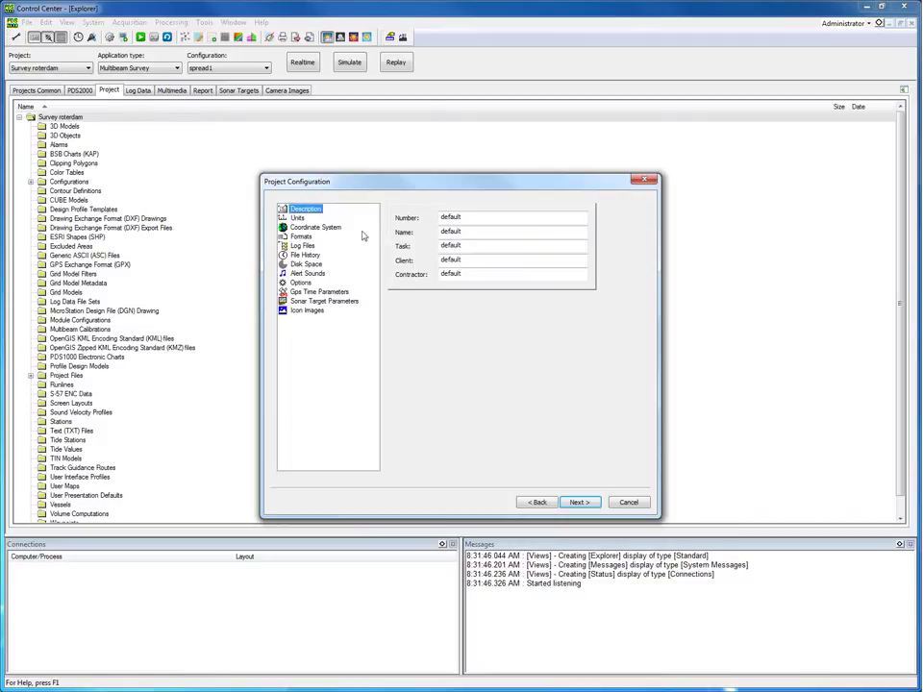
left_click(298, 218)
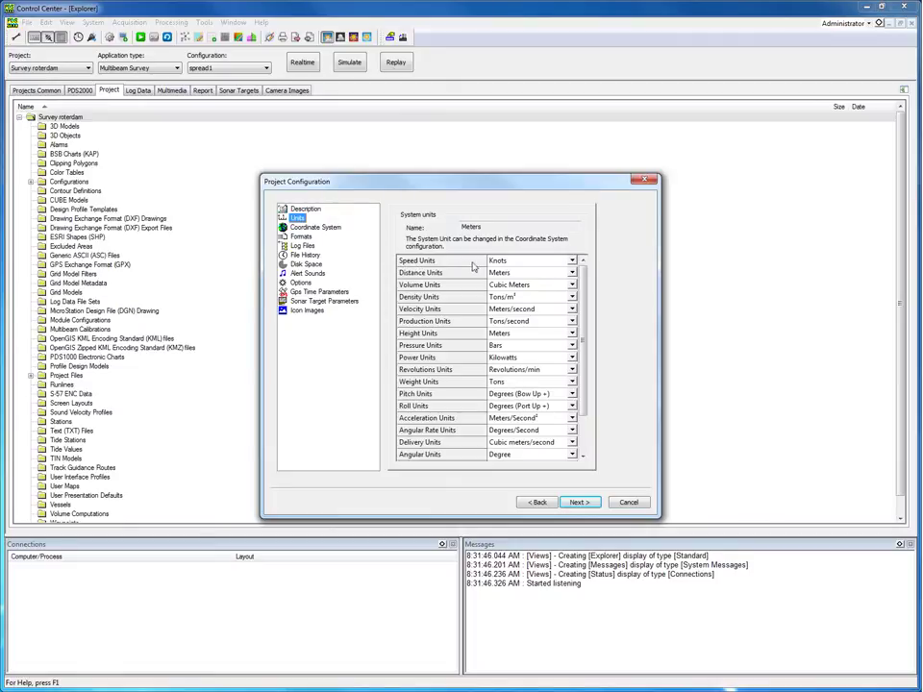
- Set units to Knots speed, Meters distance, Degrees (Bow Up +) pitch and Degrees (Port Up +) roll
left_click(571, 262)
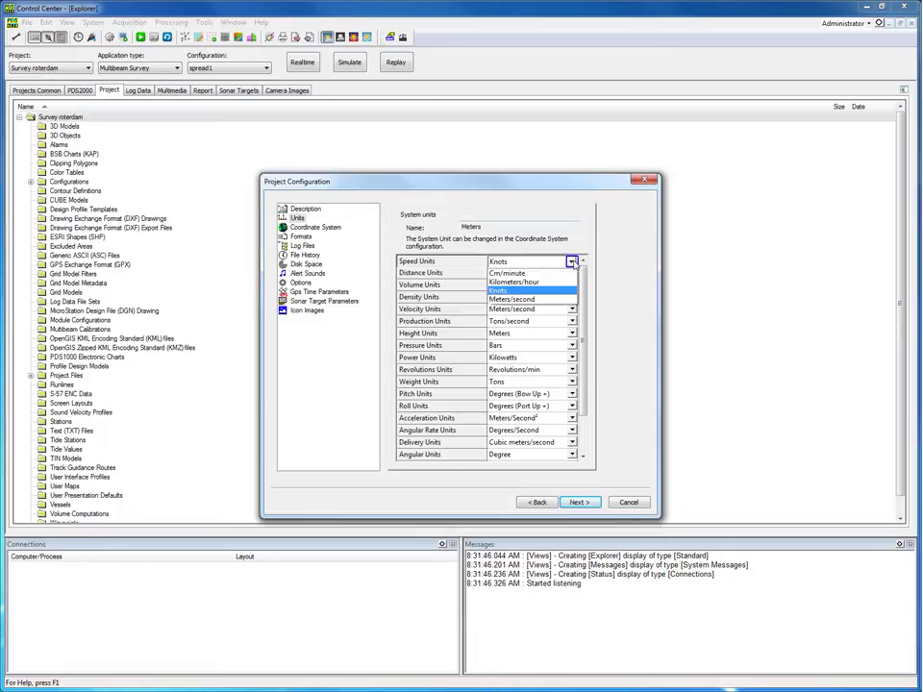
left_click(572, 262)
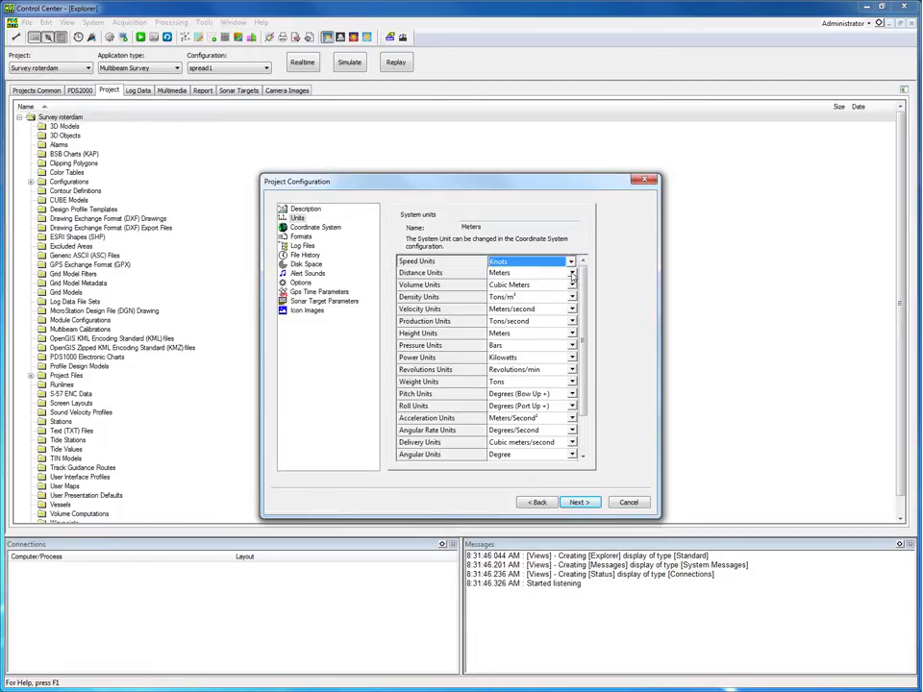
left_click(571, 274)
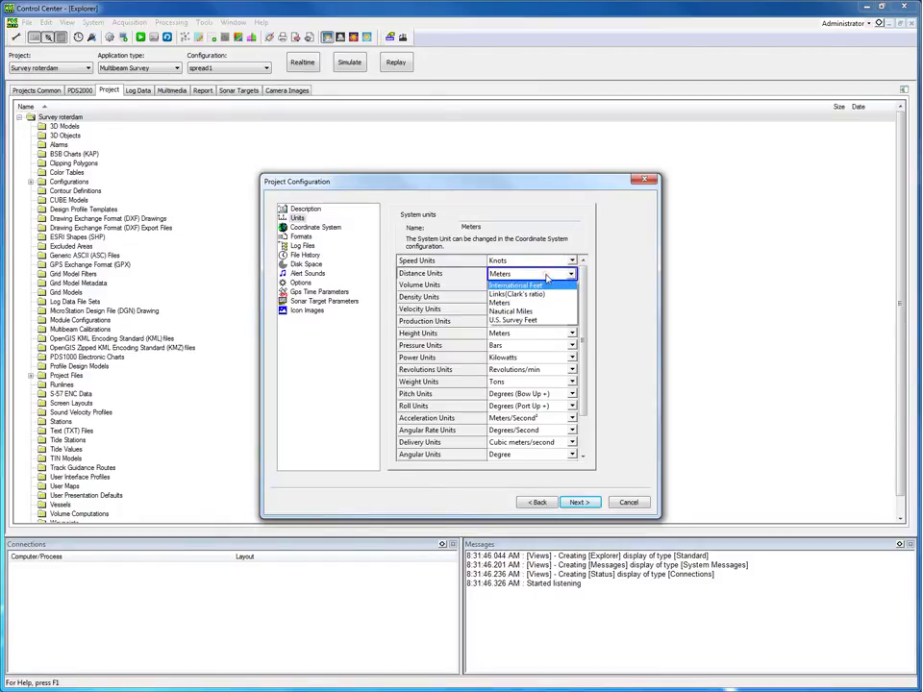
left_click(545, 278)
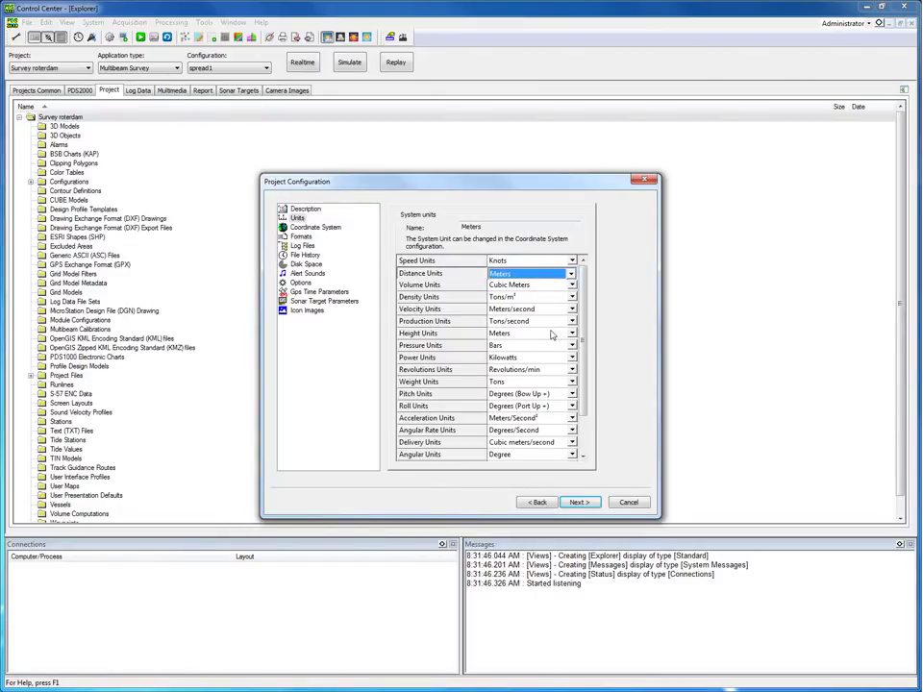
left_click(571, 401)
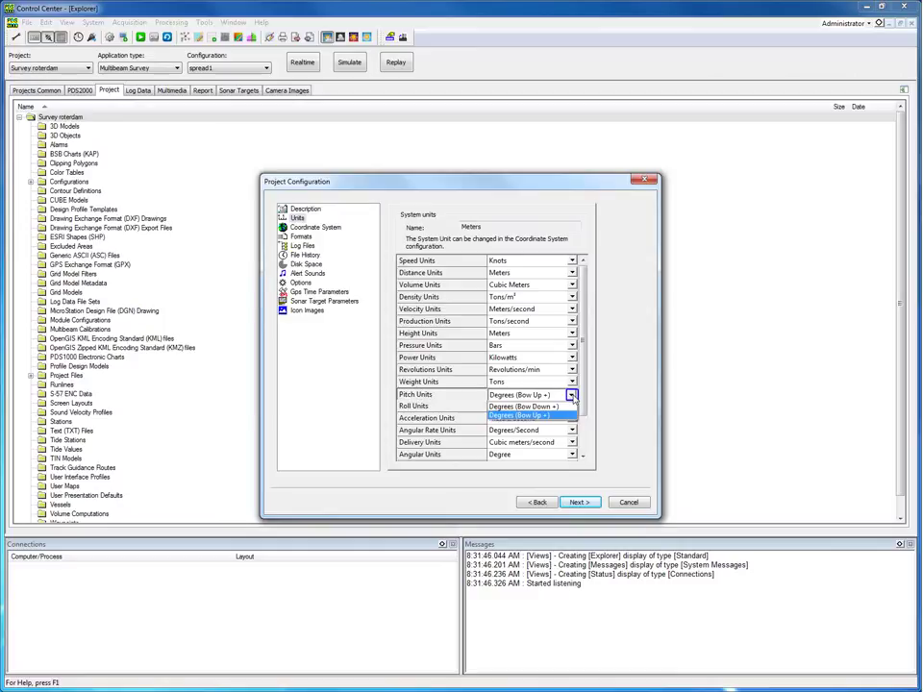
left_click(543, 415)
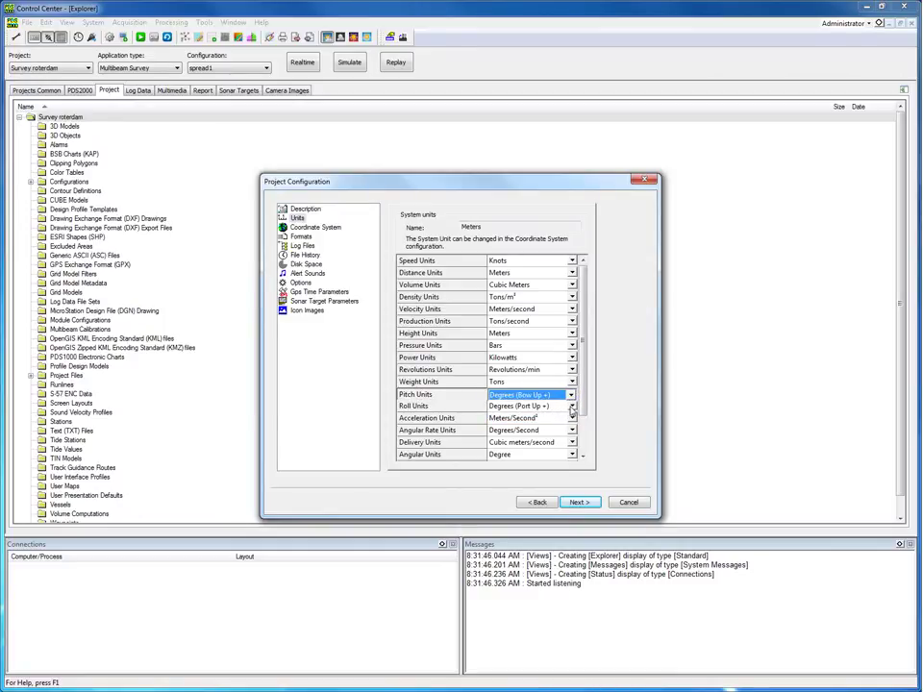
left_click(572, 407)
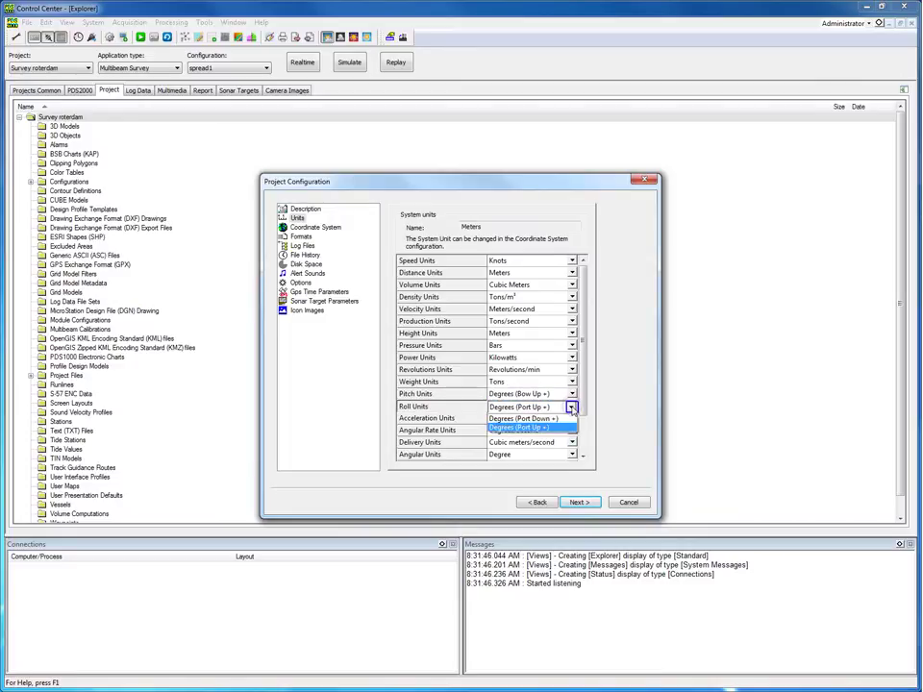
left_click(572, 407)
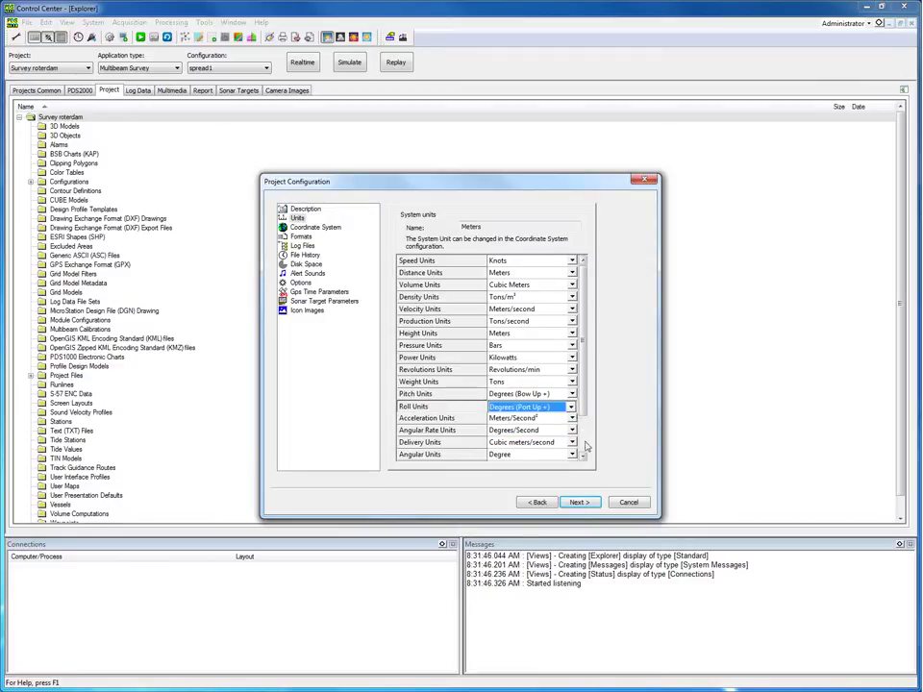
left_click(583, 438)
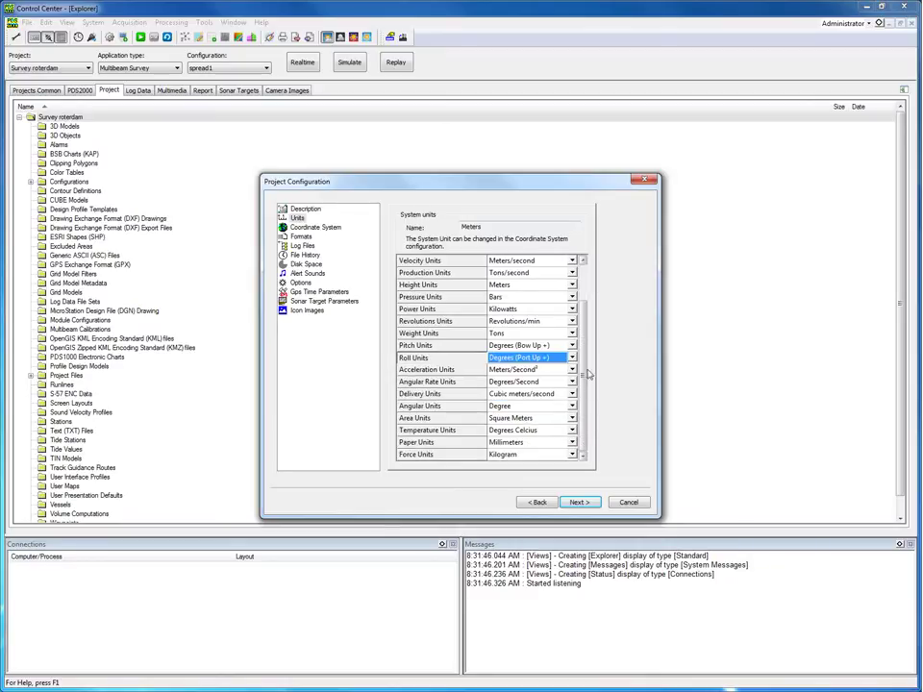
left_click(583, 295)
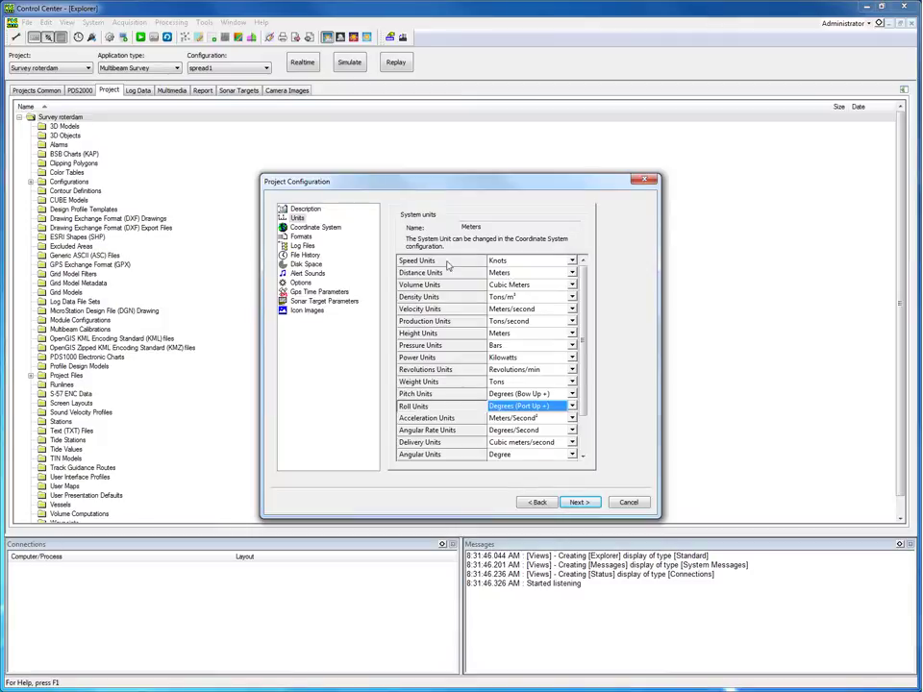
left_click(326, 229)
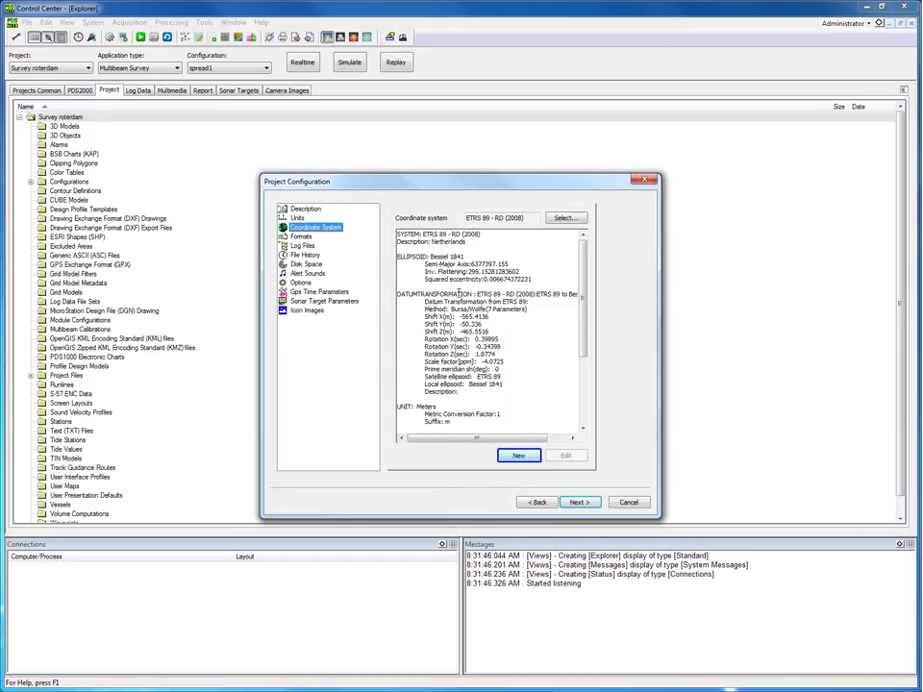
- Select California Zone 1 - NAD83 from the USA - NAD83 predefined coordinate systems
left_click(518, 456)
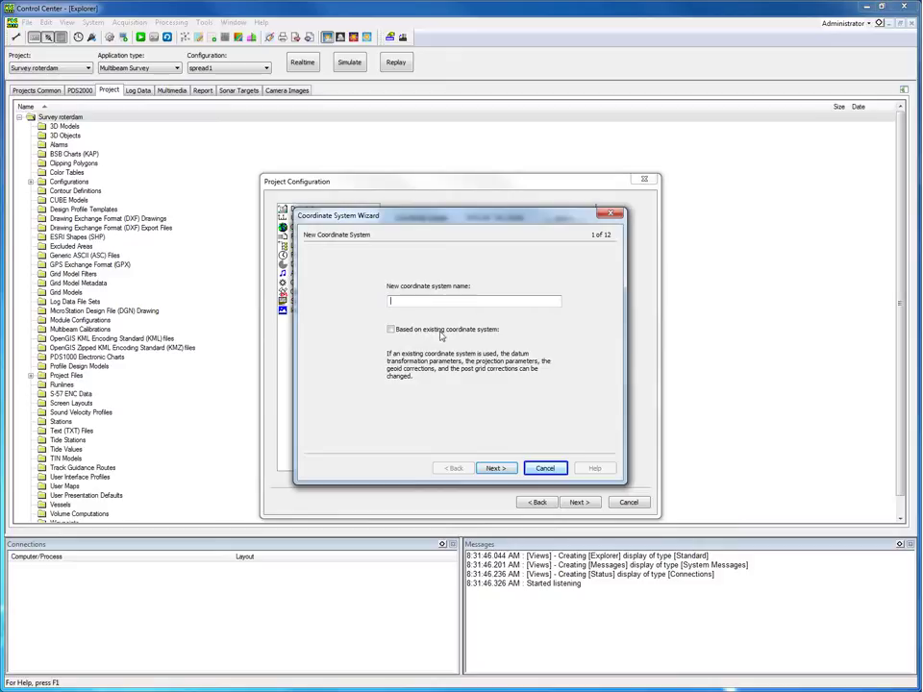
left_click(534, 469)
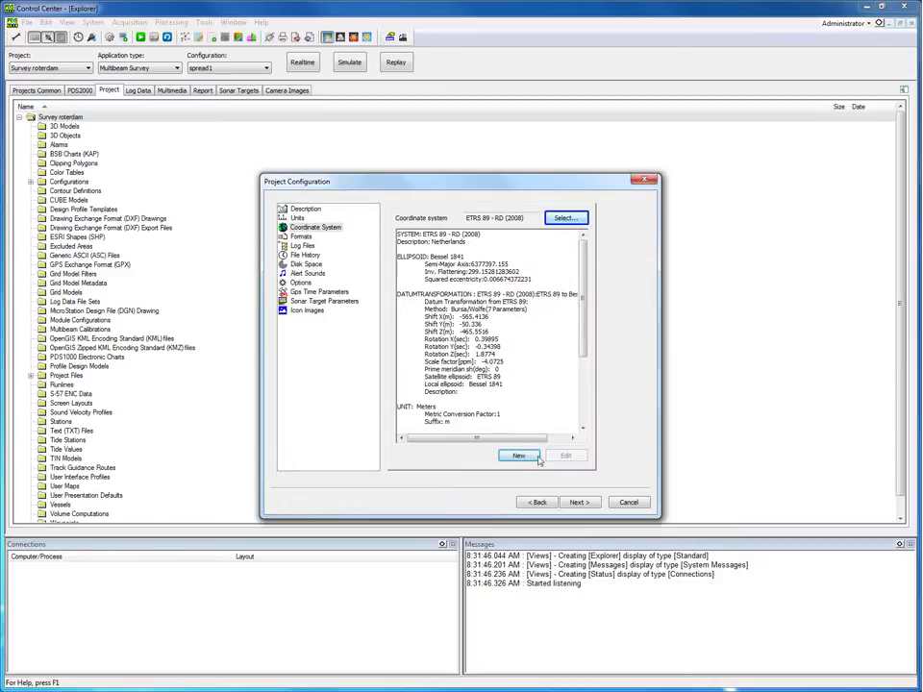
left_click(557, 219)
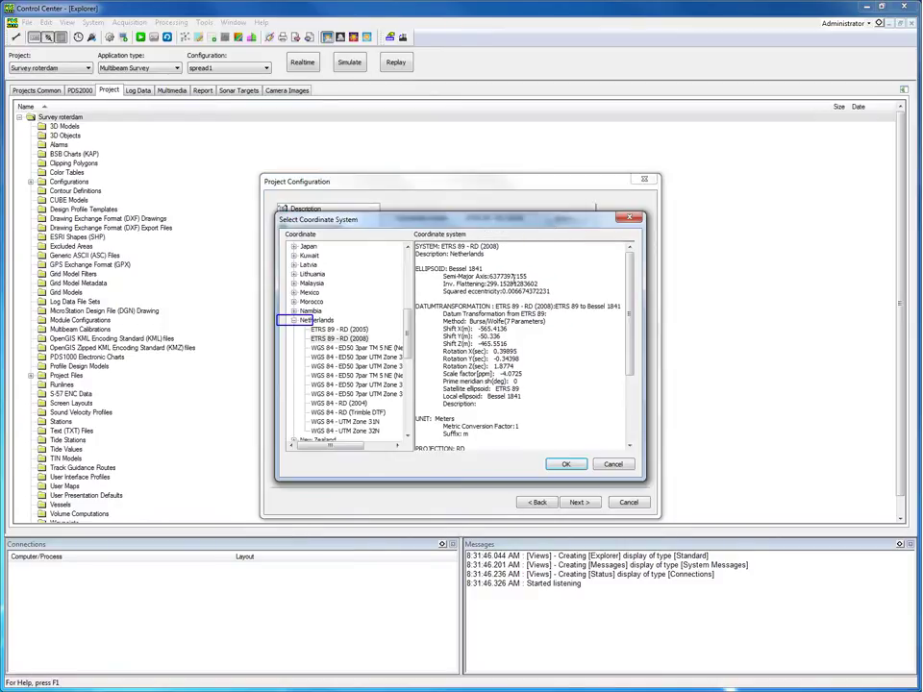
left_click(294, 322)
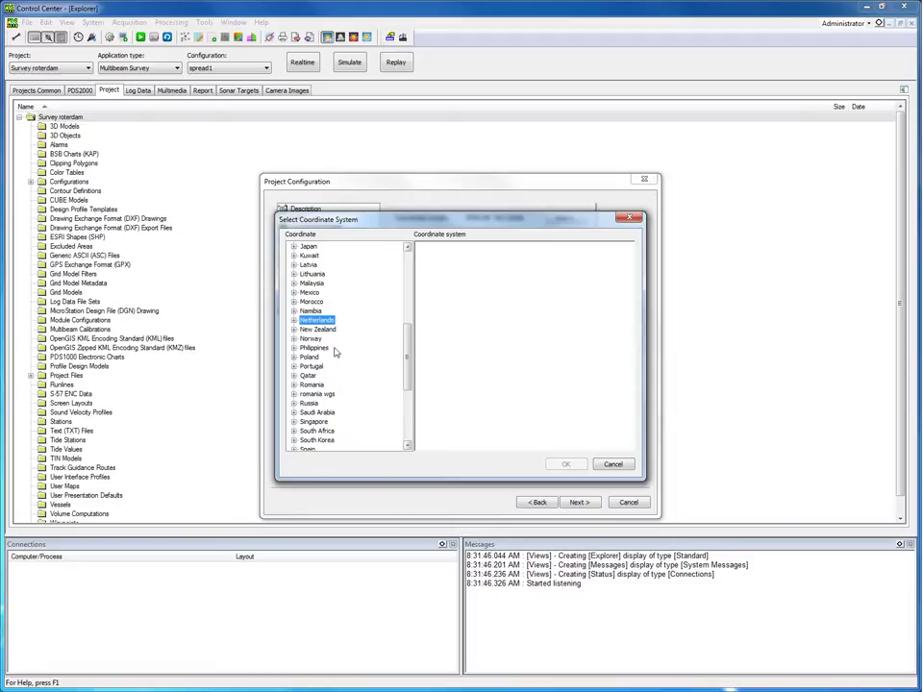
left_click(404, 424)
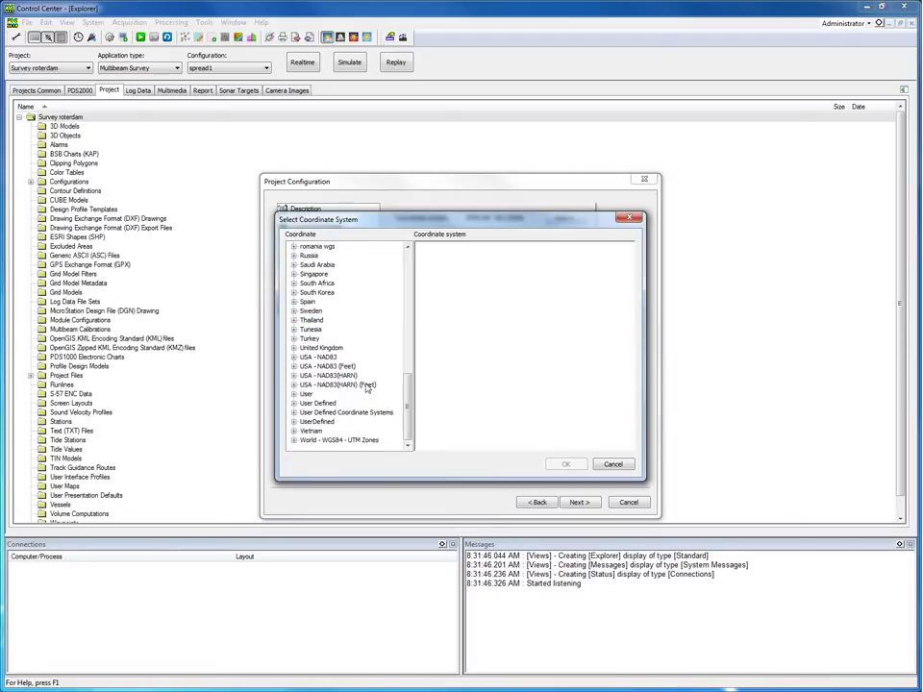
left_click(294, 357)
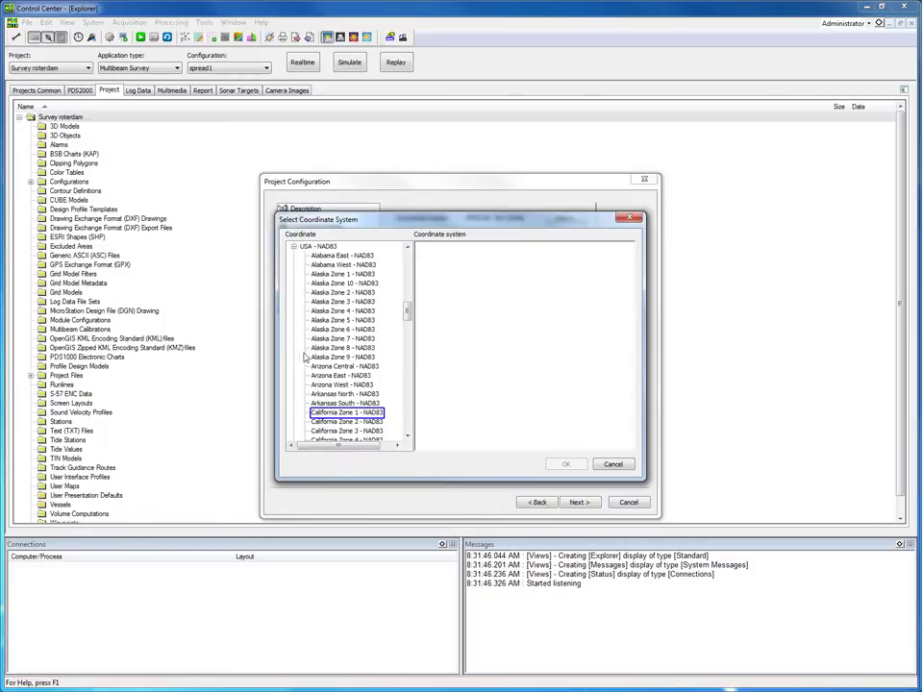
left_click(343, 415)
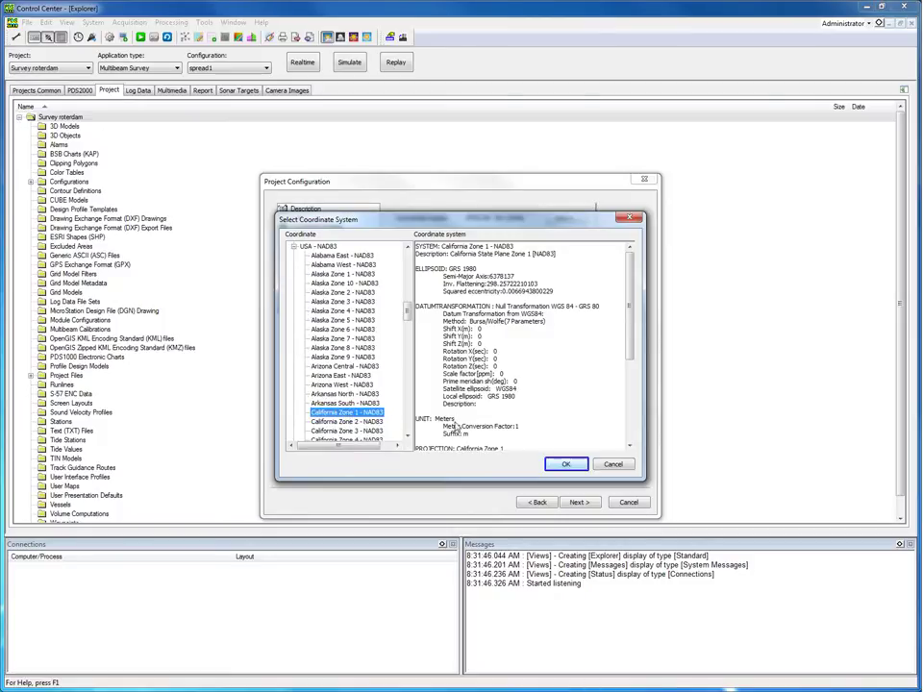
left_click(552, 467)
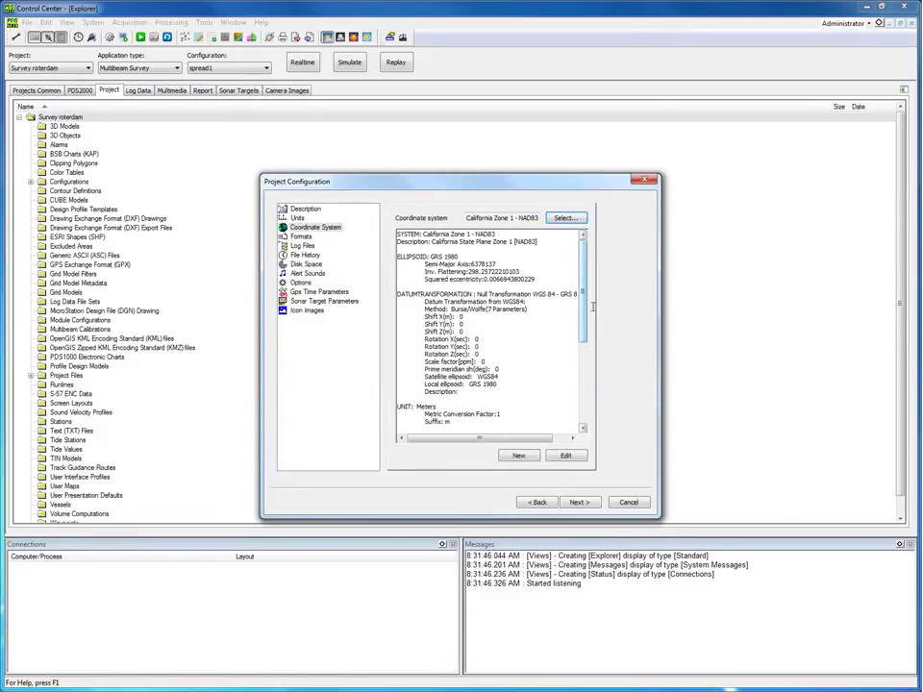
- Review and accept the California Zone 1 - NAD83 settings, then advance to application type selection
mouse_move(581, 320)
left_mouse_down()
mouse_move(582, 352)
mouse_move(581, 327)
left_mouse_up()
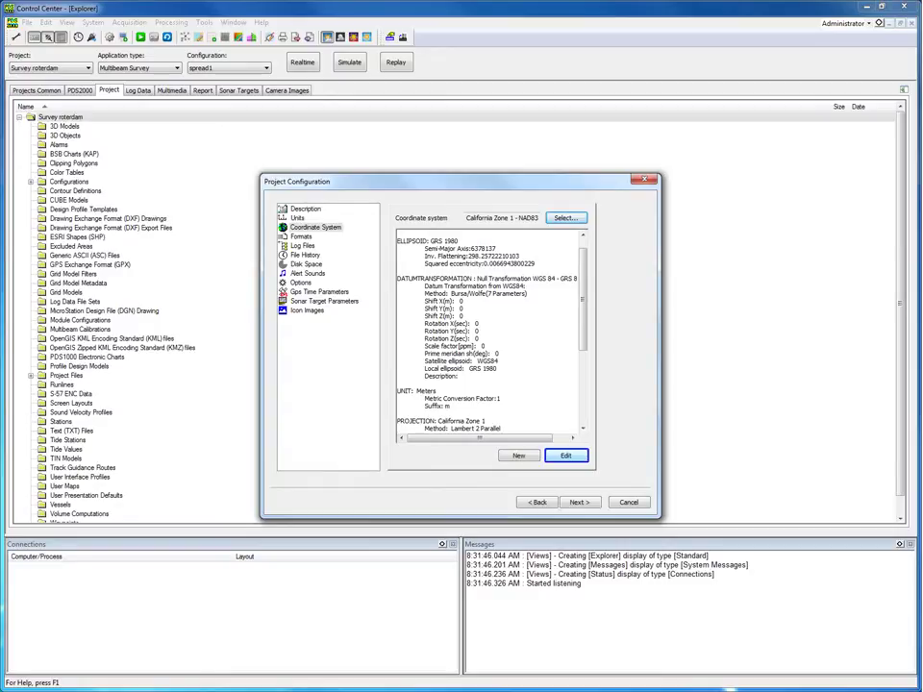
left_click(566, 456)
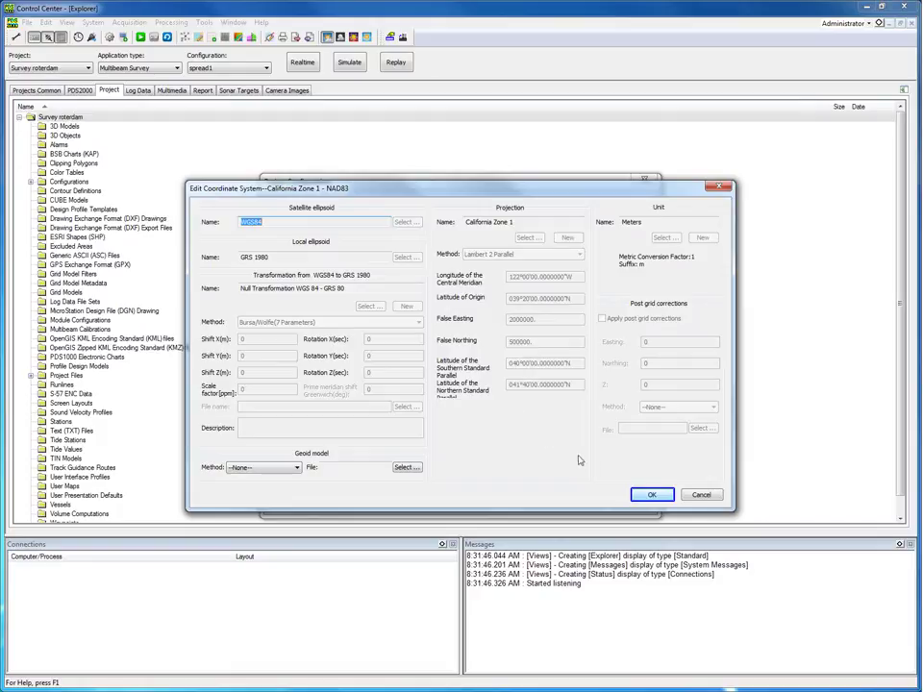
left_click(652, 495)
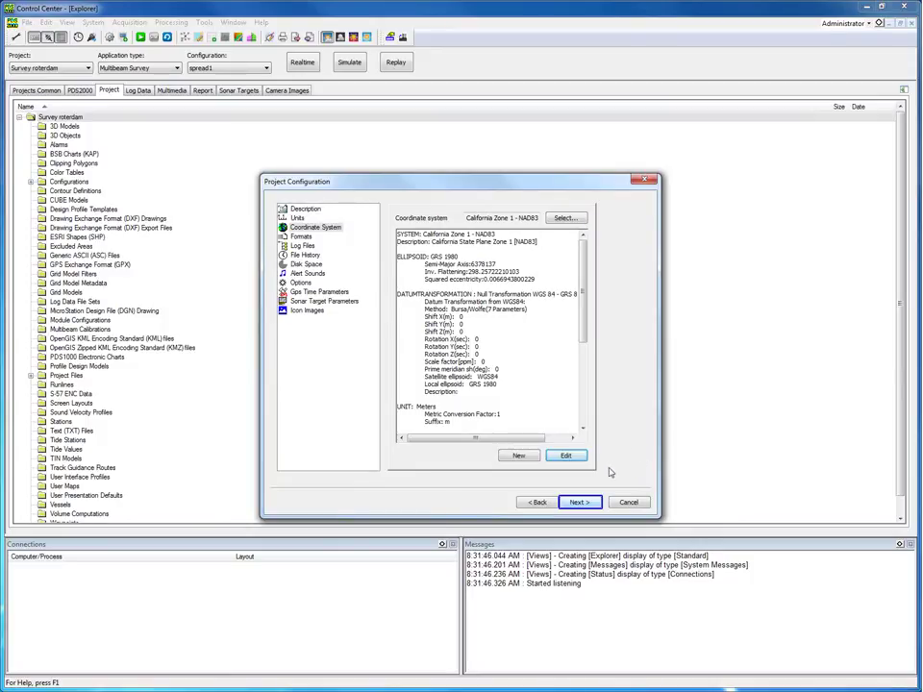
left_click(591, 503)
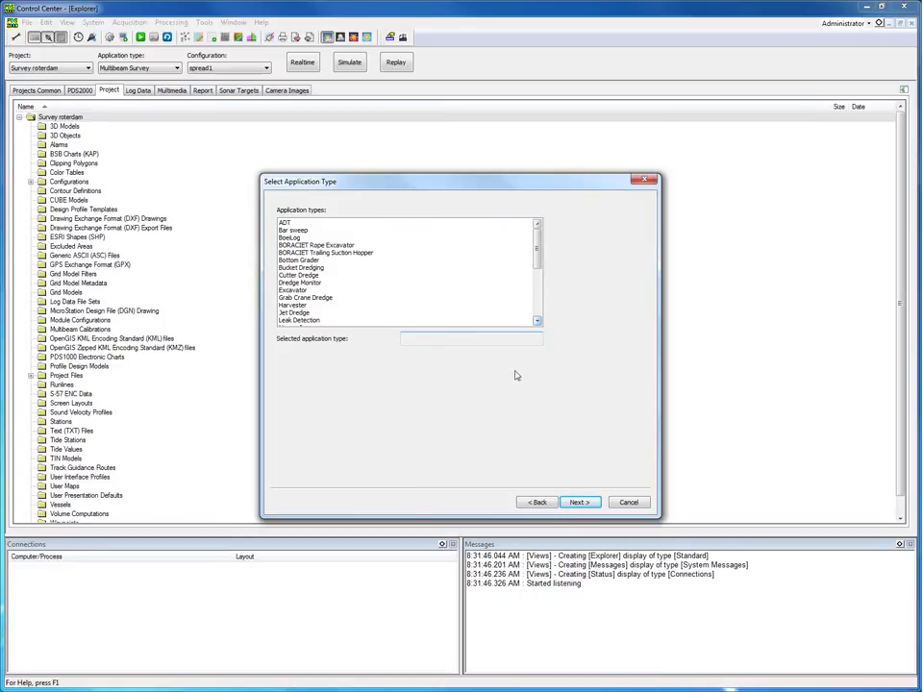
- Choose Multibeam Survey as the application type and begin a new run configuration
left_click(537, 322)
left_click(537, 322)
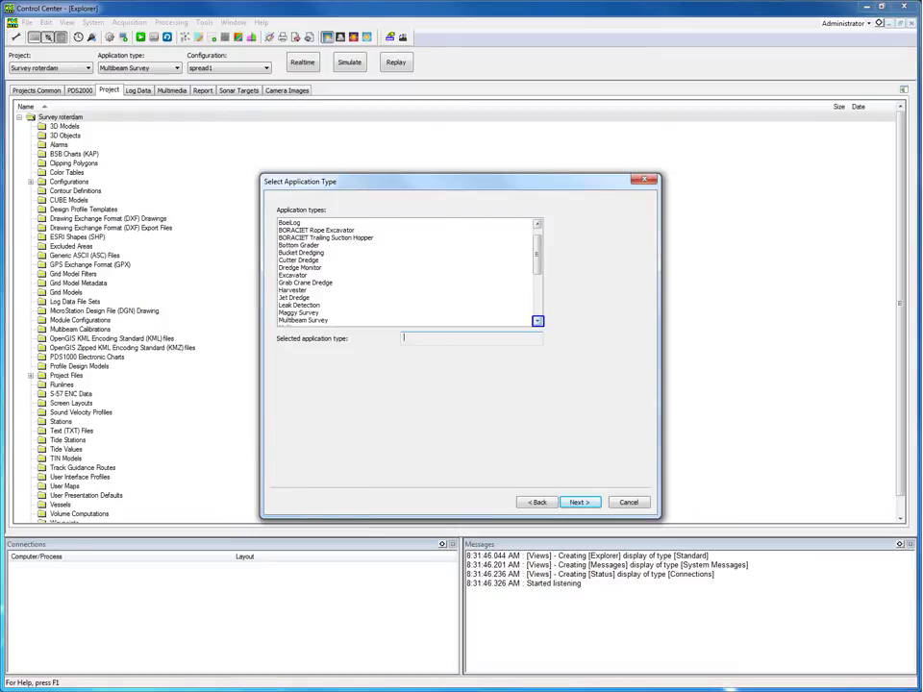
left_click(350, 320)
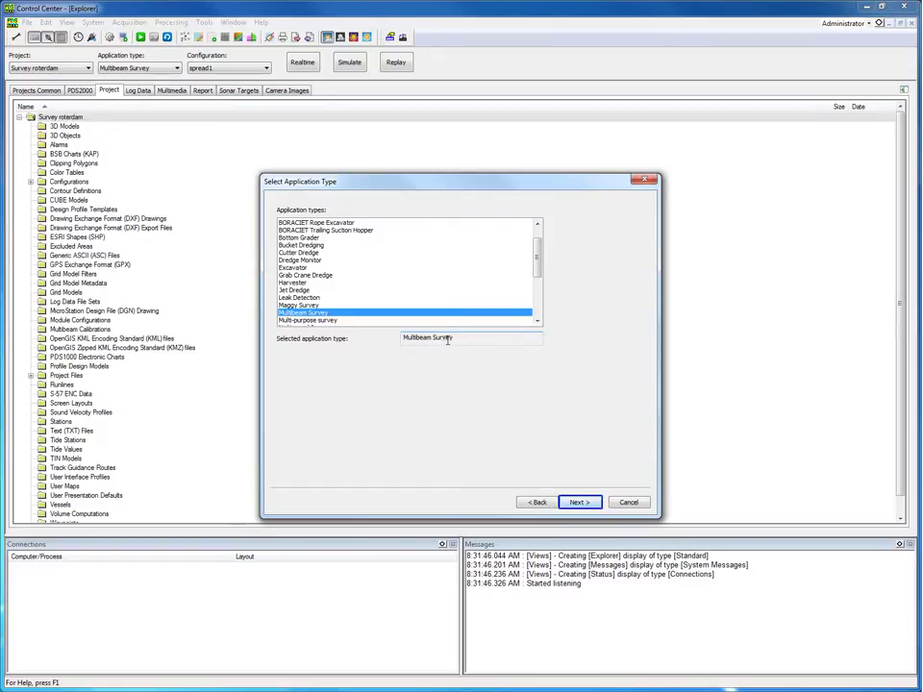
left_click(576, 503)
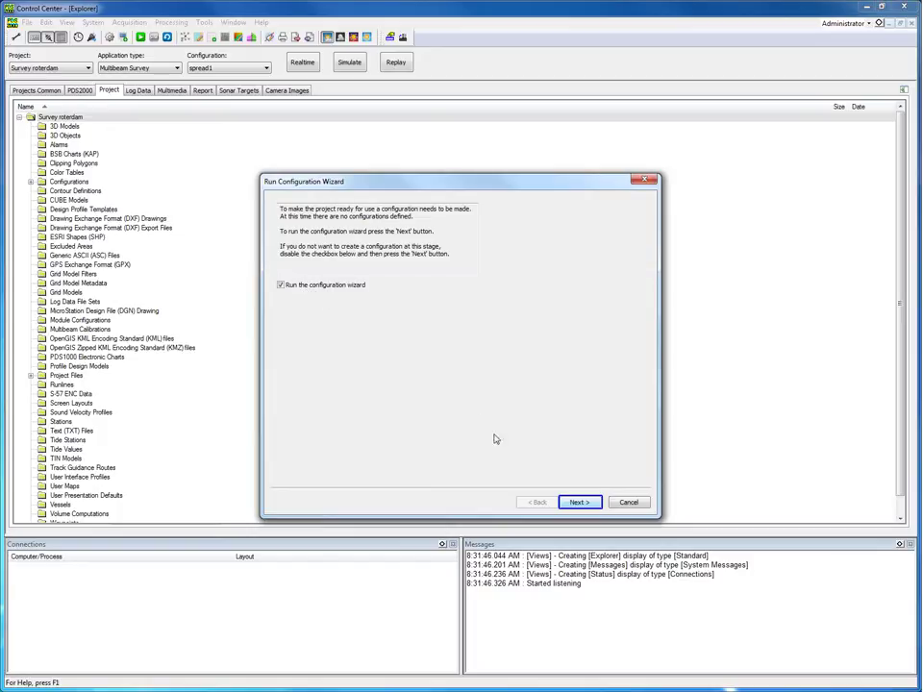
left_click(569, 501)
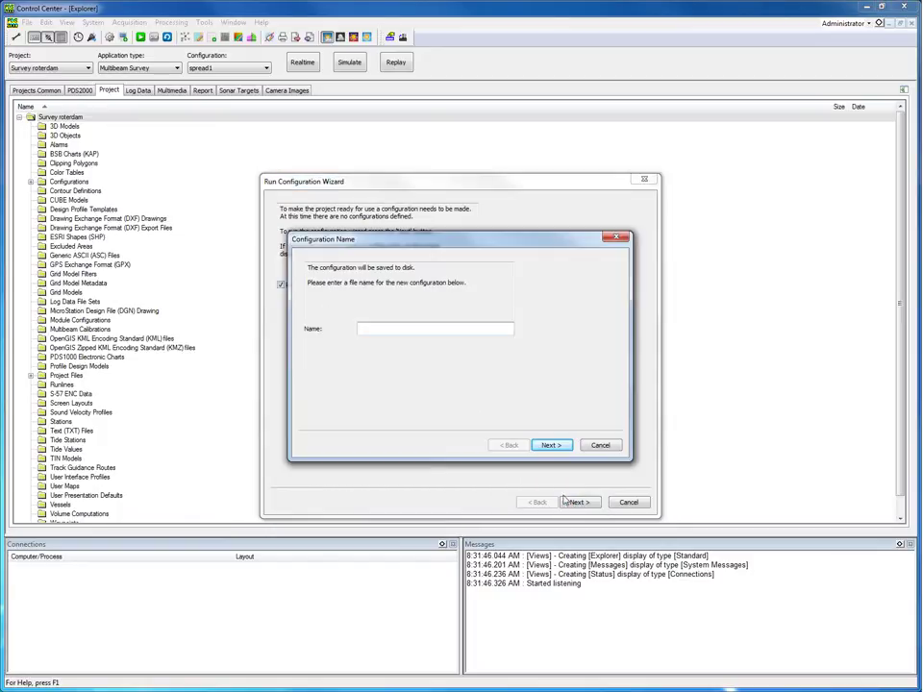
- Name the run configuration 'spread' and continue to the Vessels page
left_click(385, 327)
type("spread")
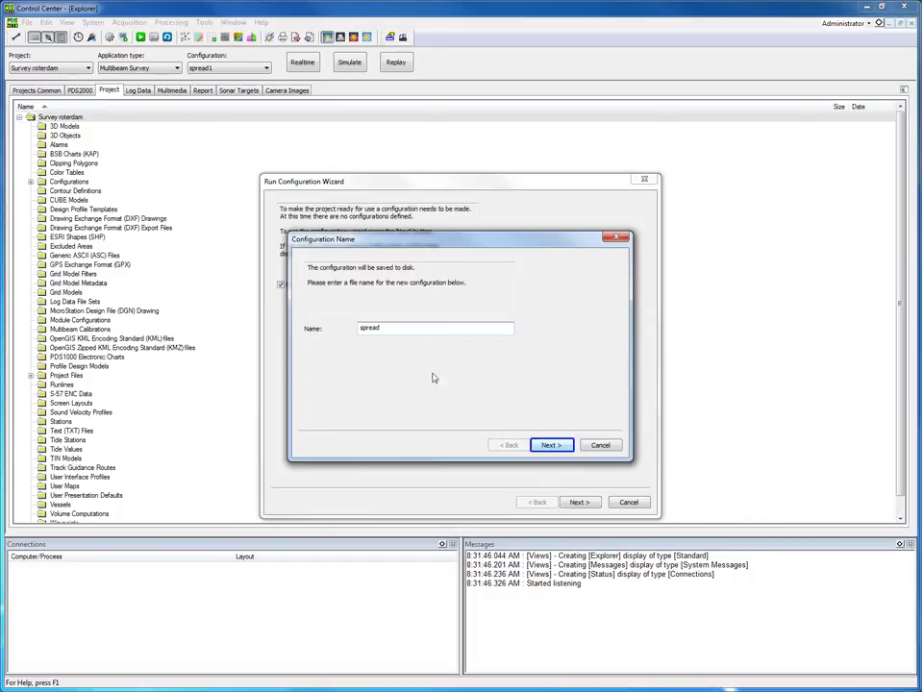
left_click(565, 450)
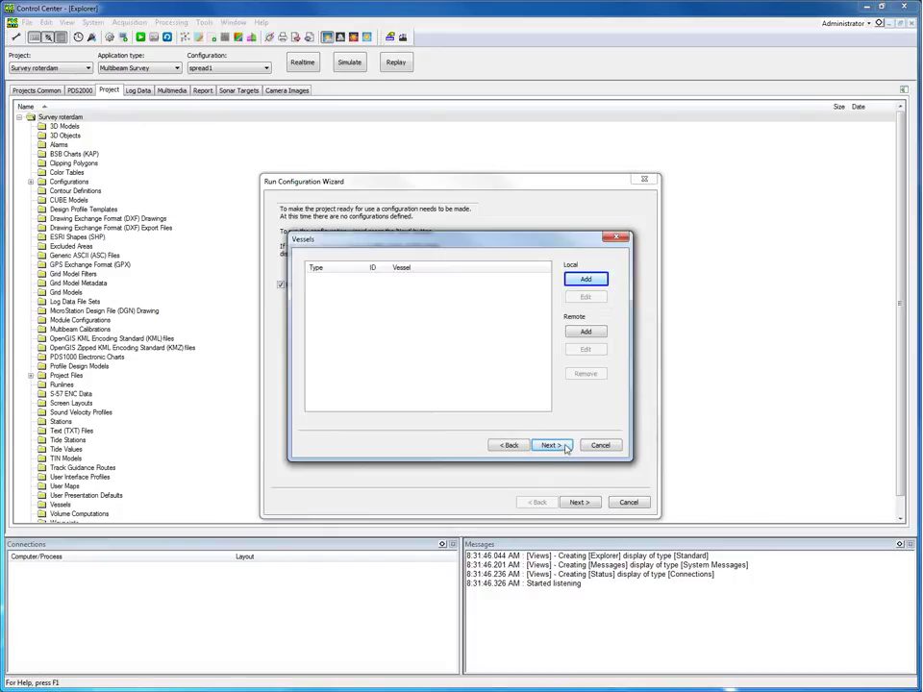
- Add a new local vessel named 'BV vessel' and continue to its geometry
left_click(574, 280)
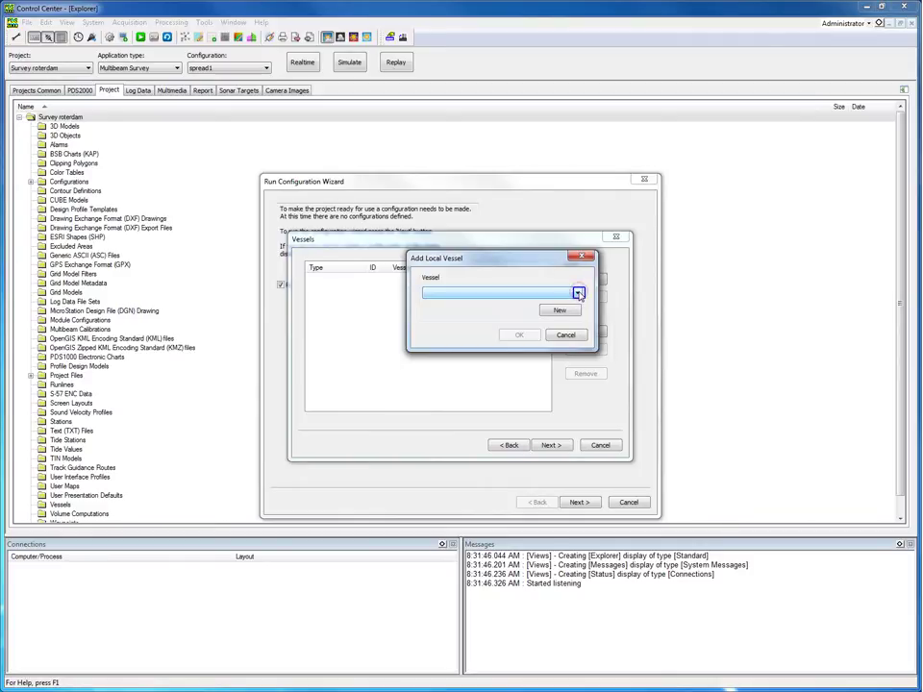
left_click(577, 294)
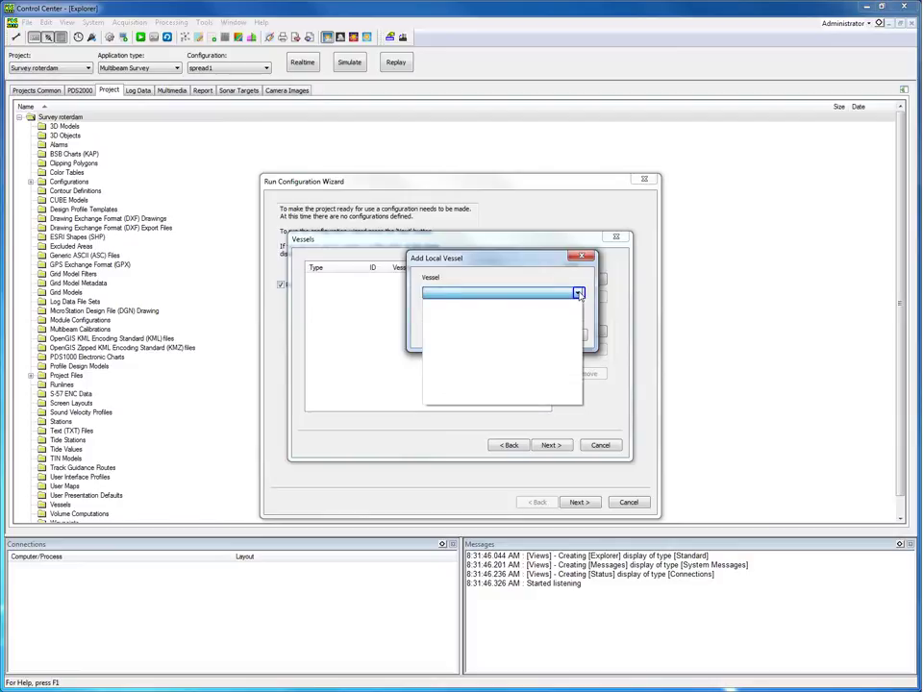
left_click(578, 294)
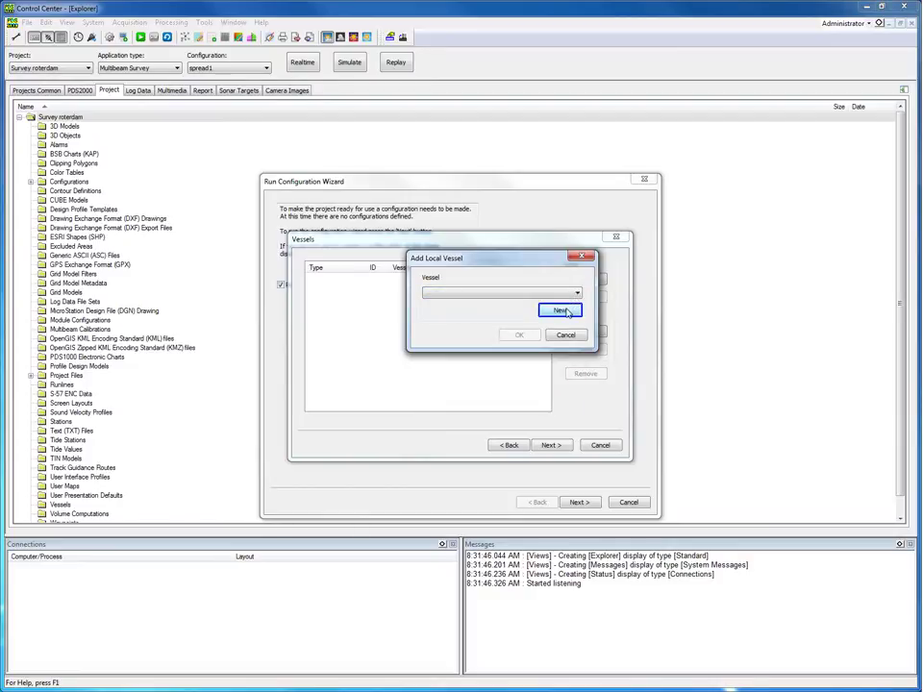
left_click(567, 312)
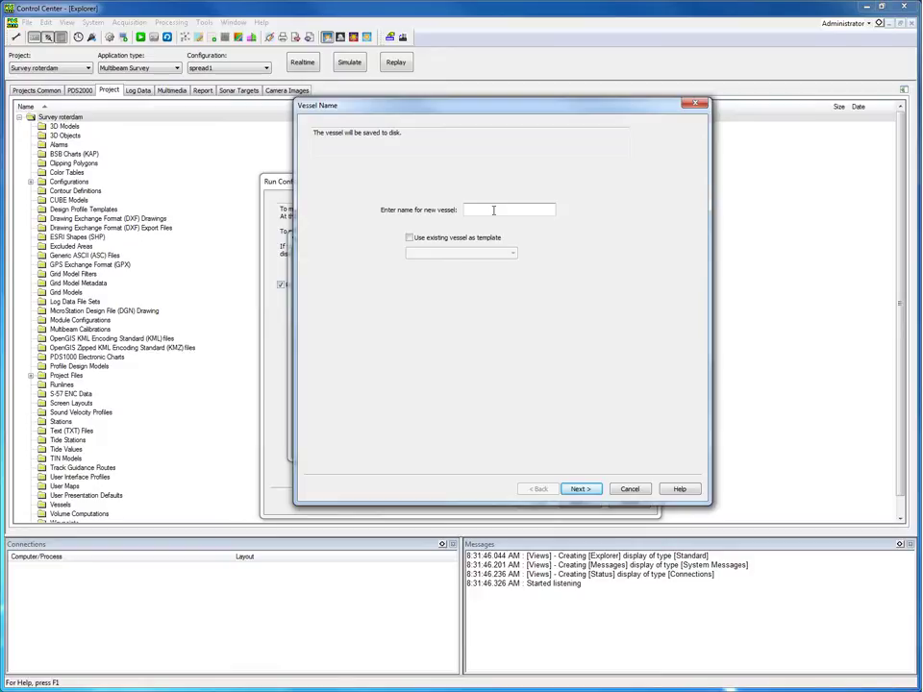
type("BV vessel")
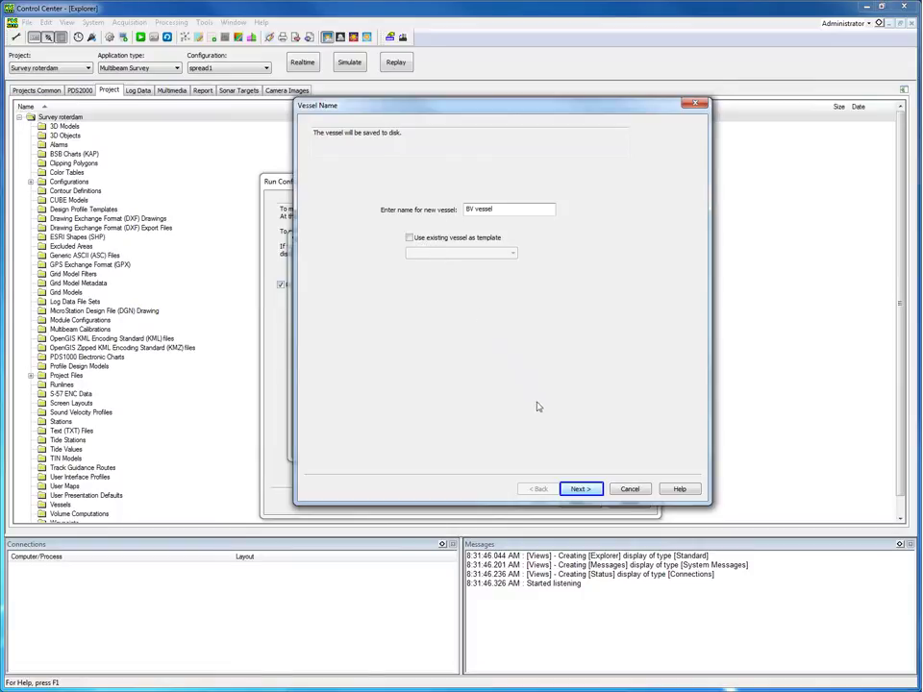
left_click(581, 489)
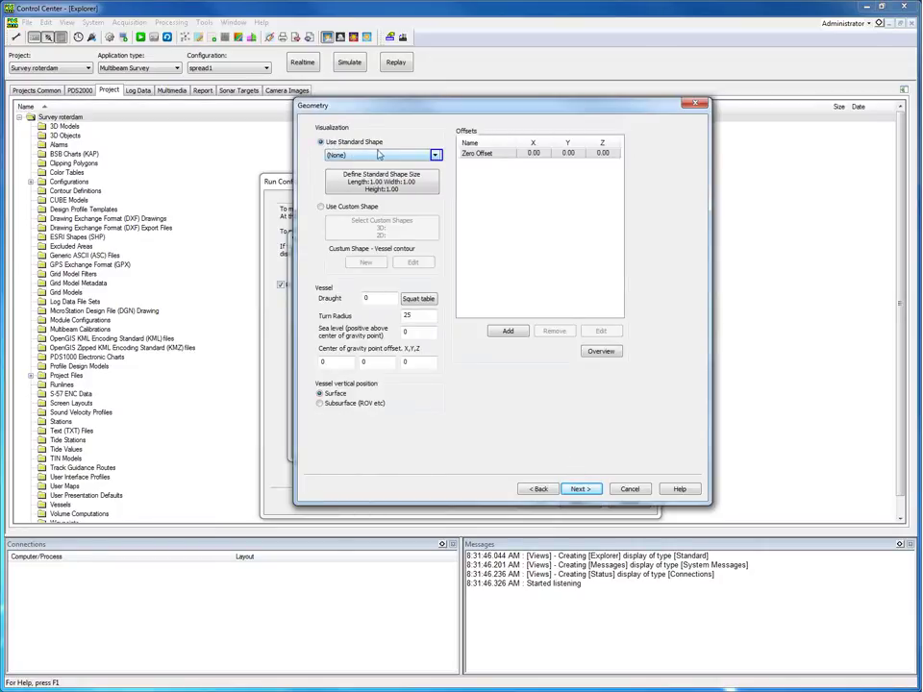
- Give BV vessel the Medium survey boat standard shape at the default 1.00 × 1.00 × 1.00 size
left_click(435, 157)
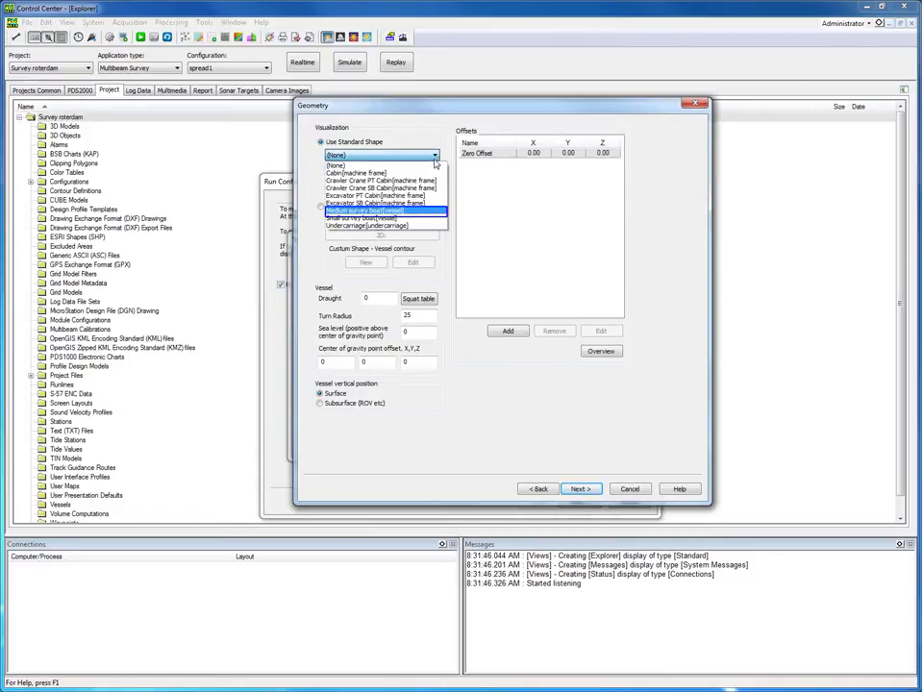
left_click(400, 212)
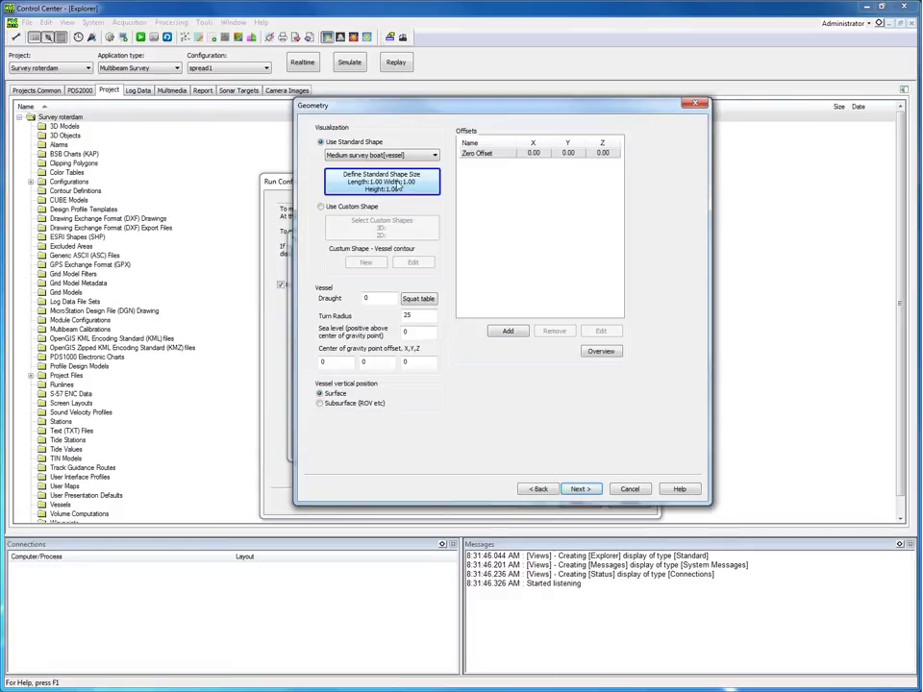
left_click(397, 183)
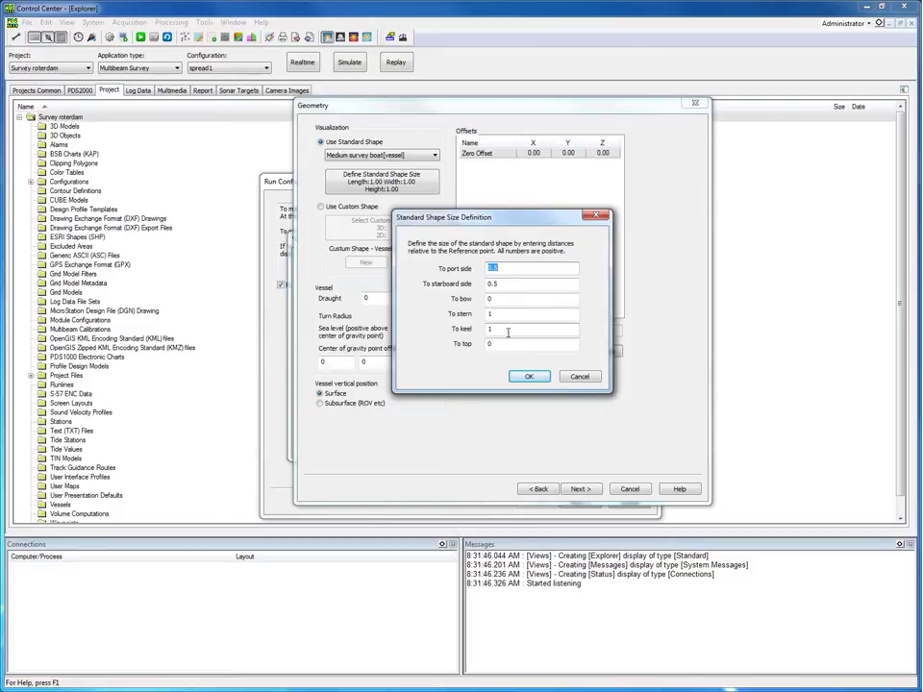
left_click(508, 323)
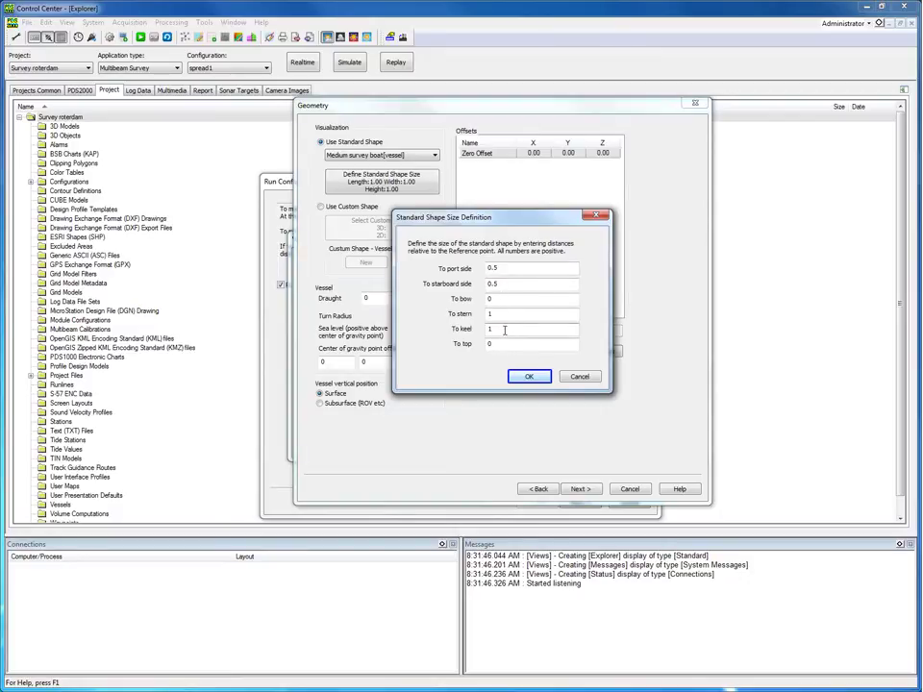
left_click(530, 375)
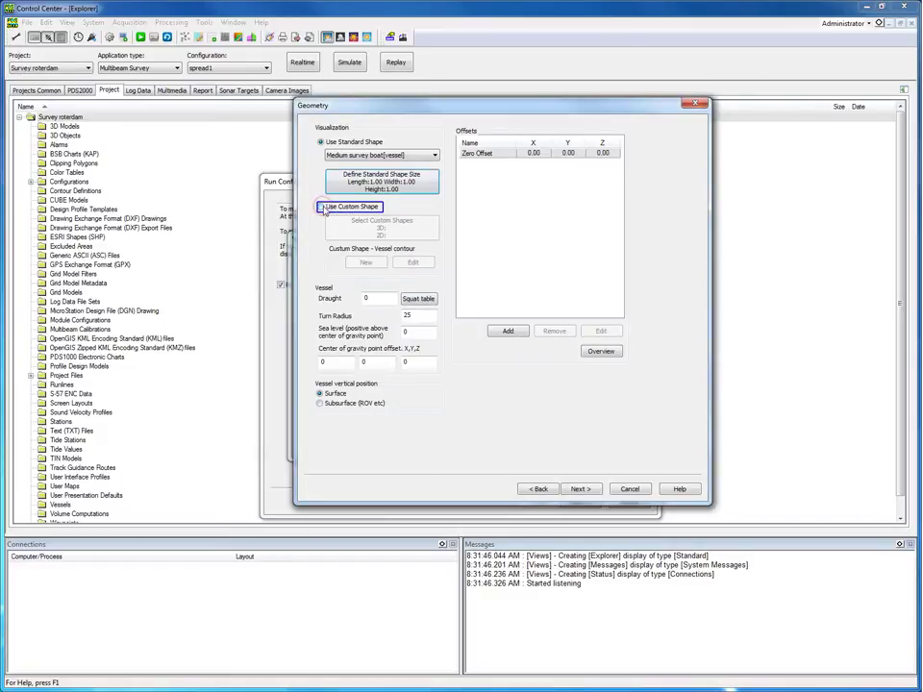
left_click(339, 209)
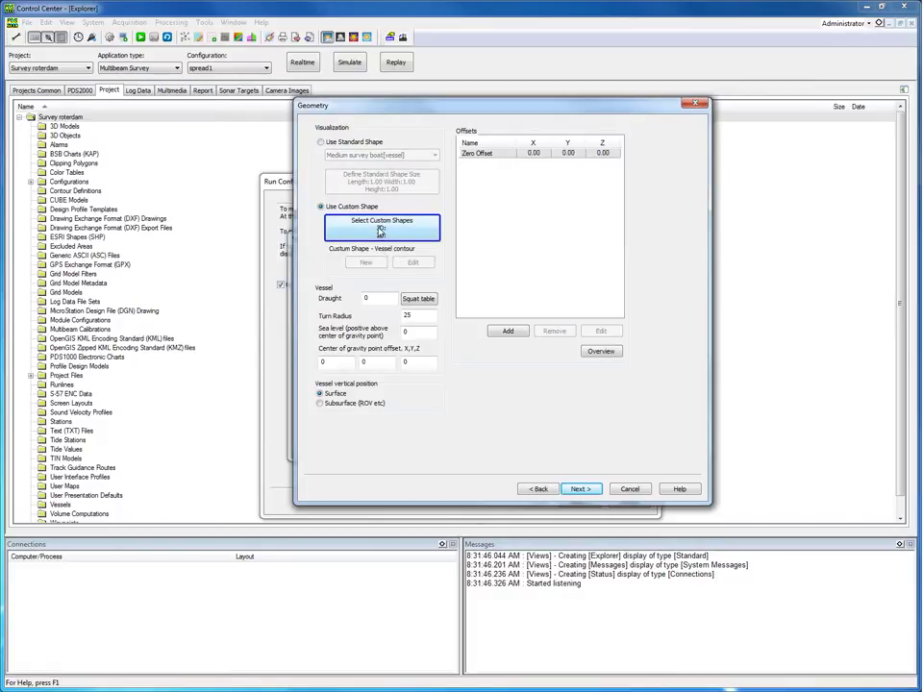
left_click(380, 230)
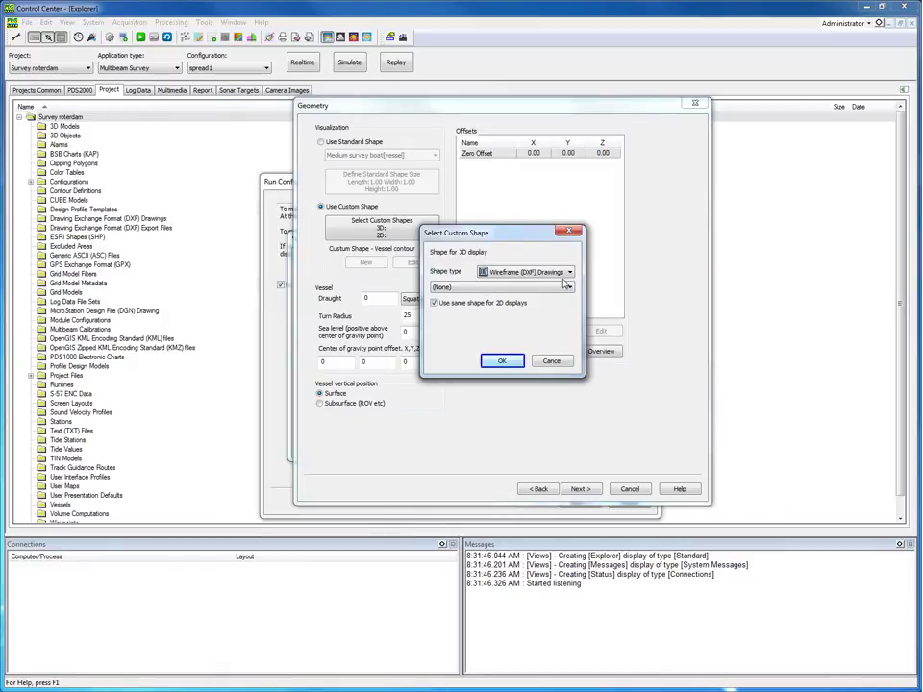
left_click(502, 360)
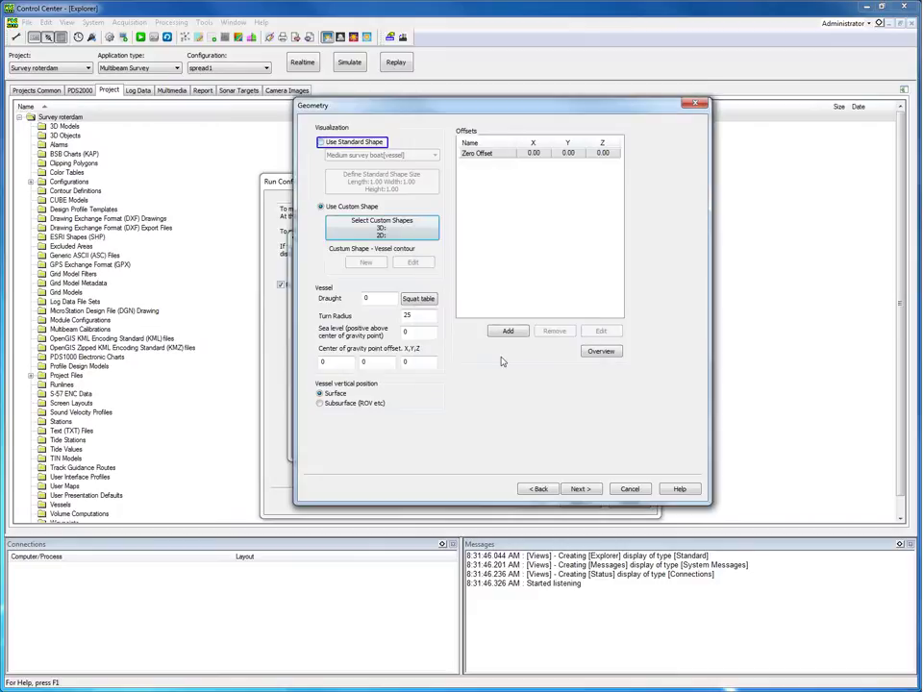
left_click(320, 142)
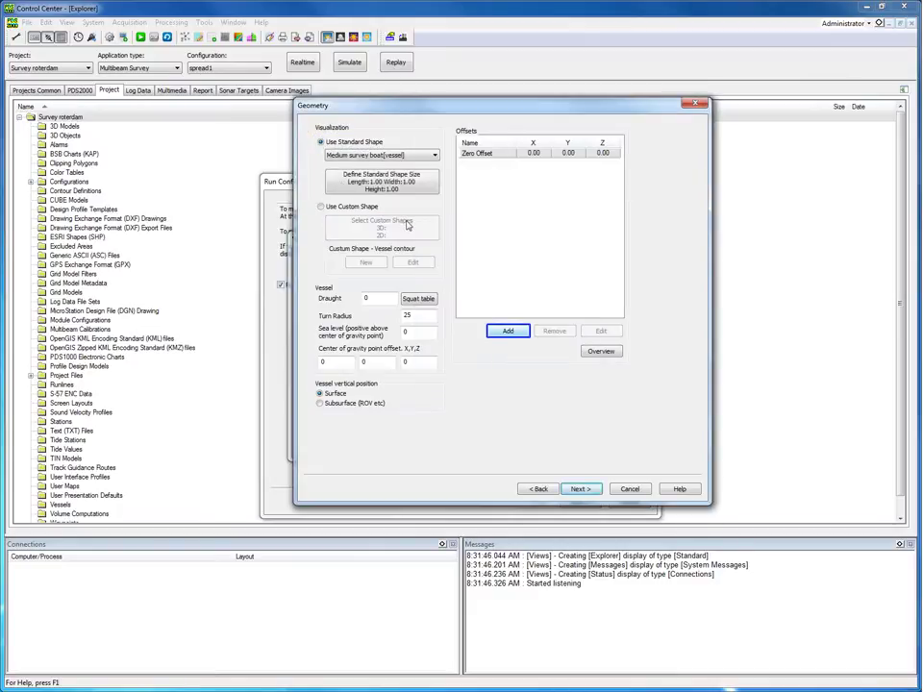
- Add a vessel offset named GPS at X 0.50, Y 0.00, Z 2.00
left_click(506, 330)
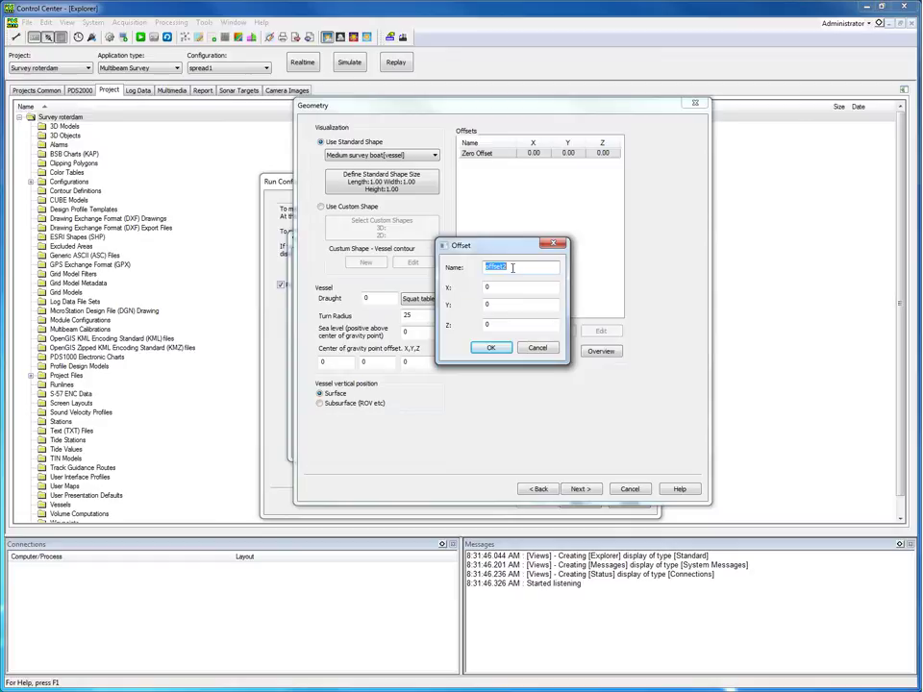
type("GPS")
key("Tab")
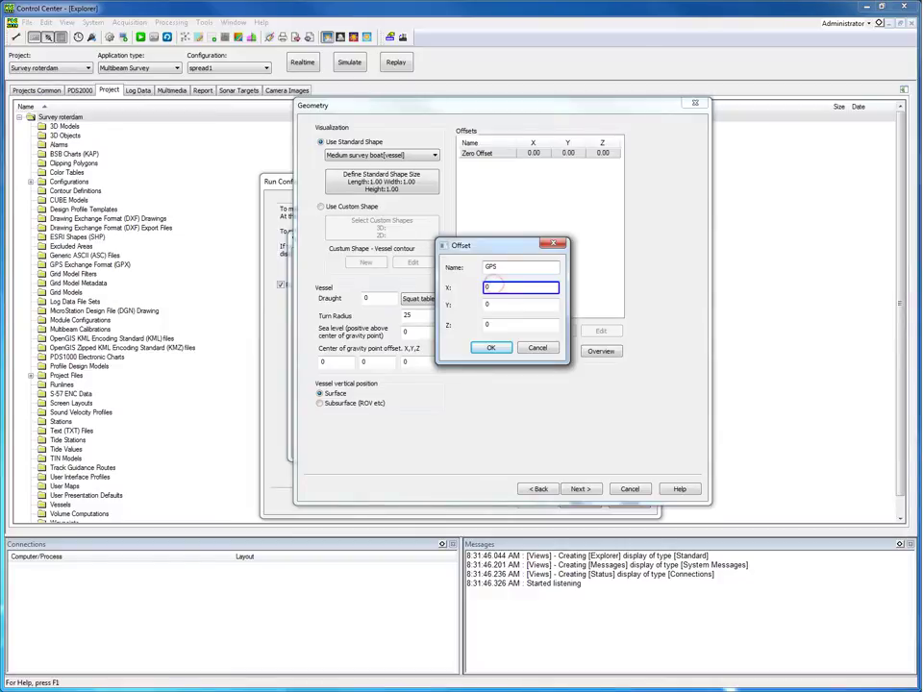
left_click(494, 286)
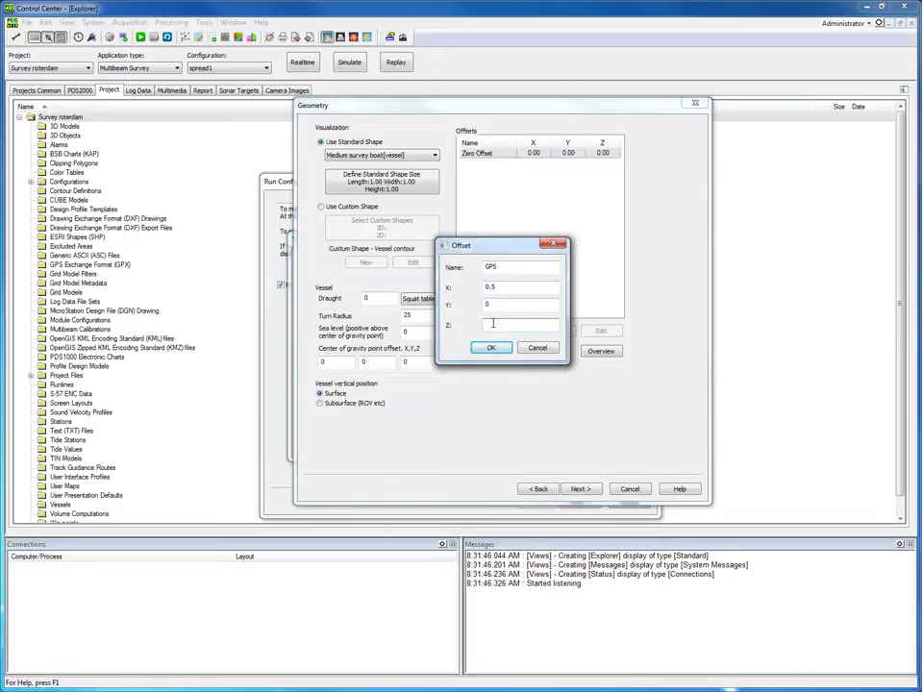
left_click(493, 324)
type("2")
left_click(491, 347)
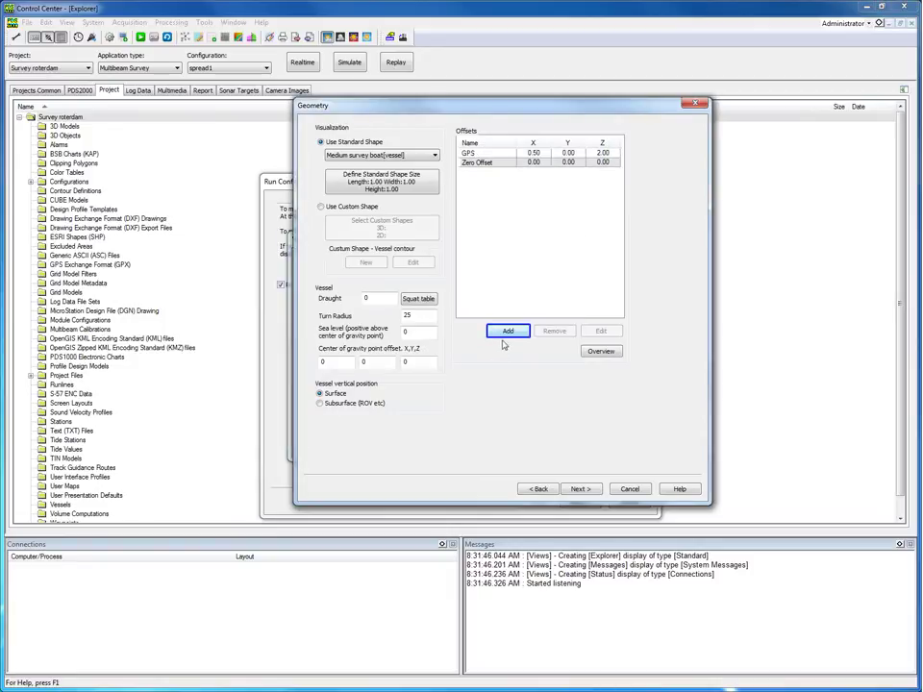
- Add an 'MB sonar' offset at X 0, Y 1, Z -1 and select its row
left_click(507, 331)
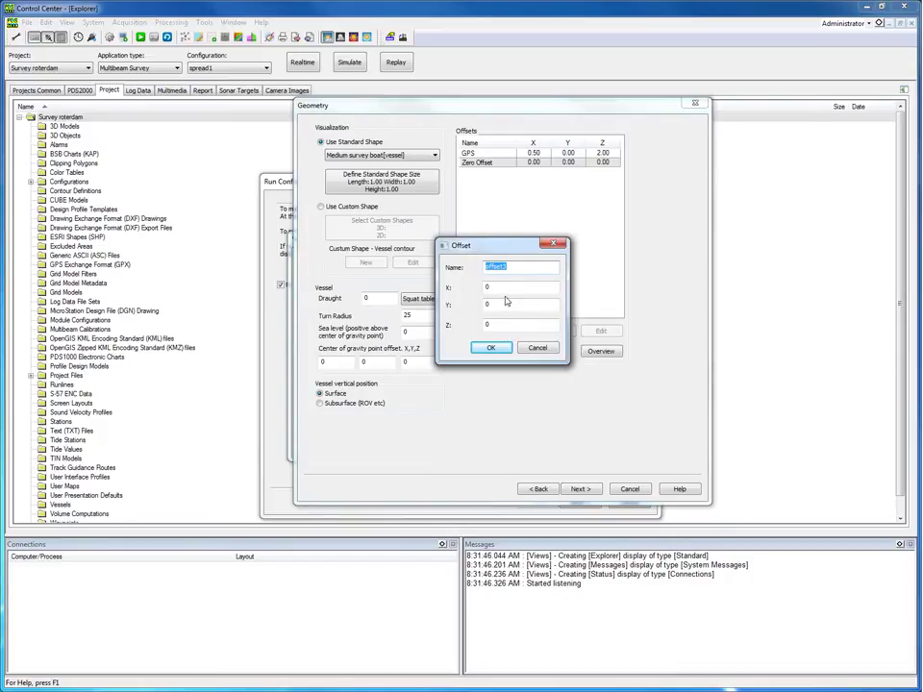
type("MB sonar")
double_click(500, 288)
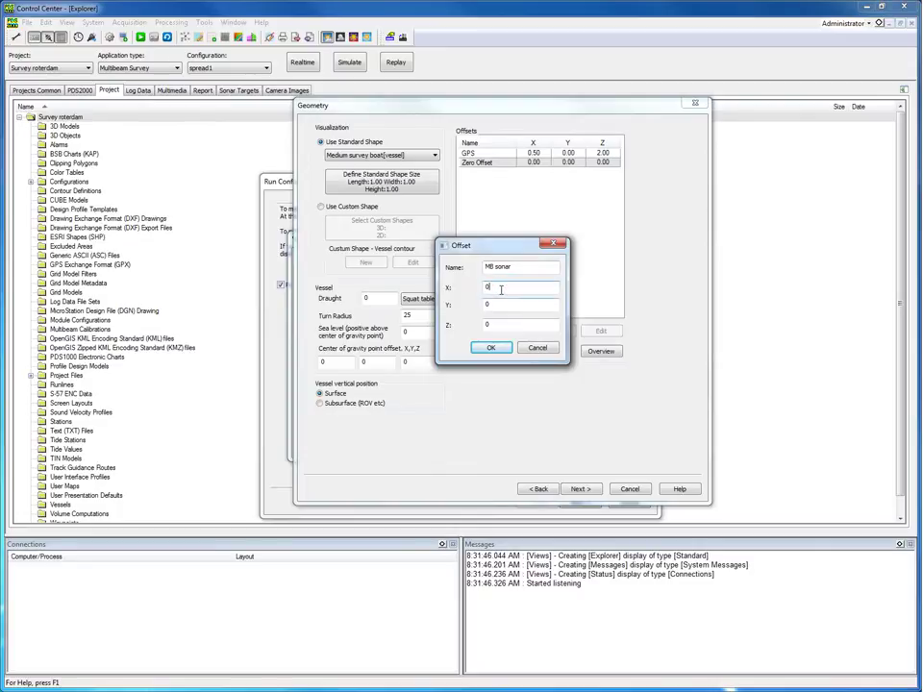
double_click(489, 304)
left_click(497, 305)
left_click(492, 324)
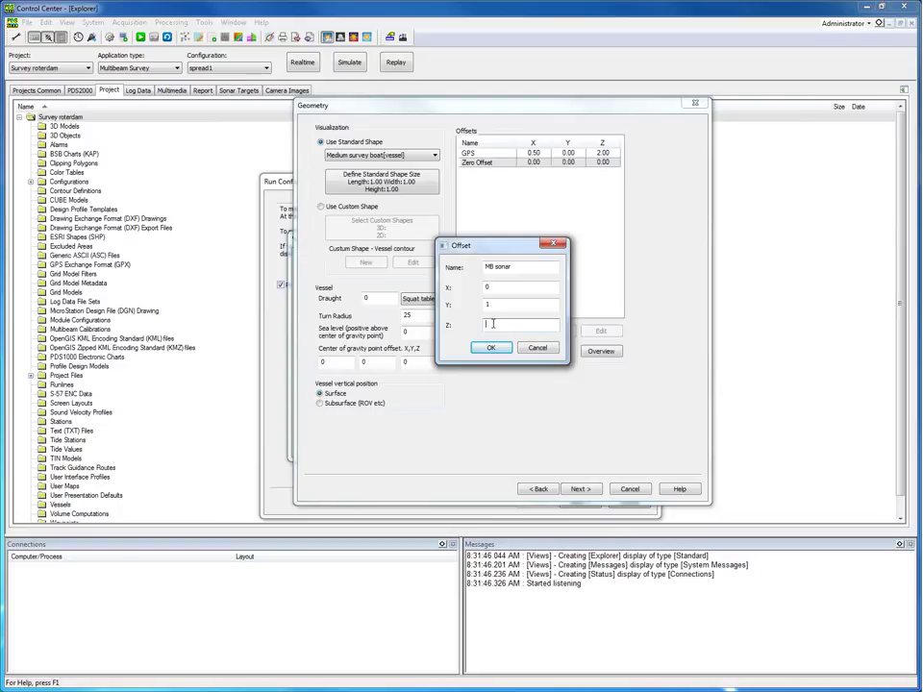
type("-1")
left_click(492, 349)
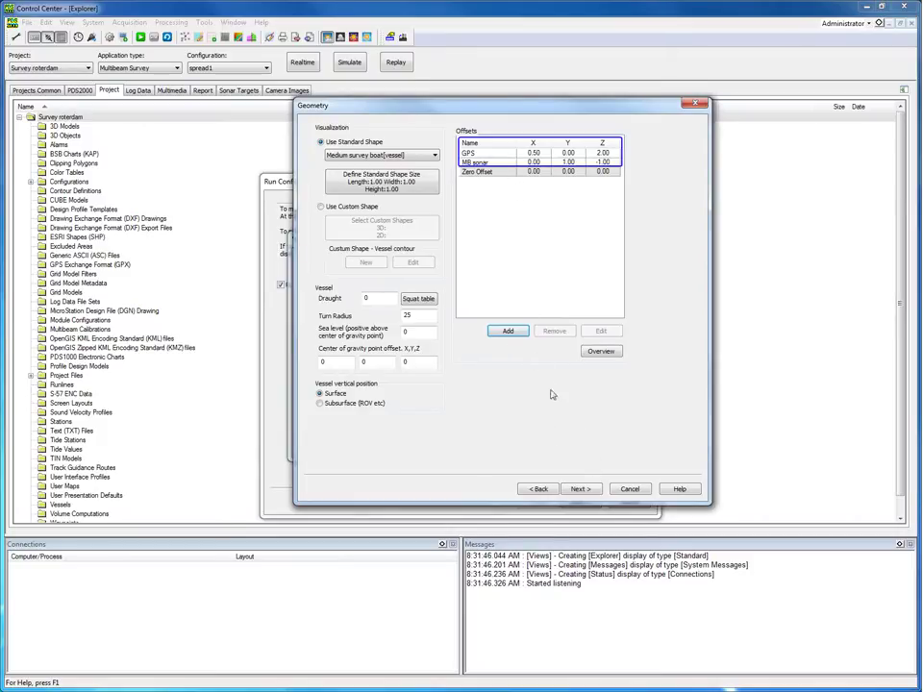
left_click(516, 163)
left_click(516, 163)
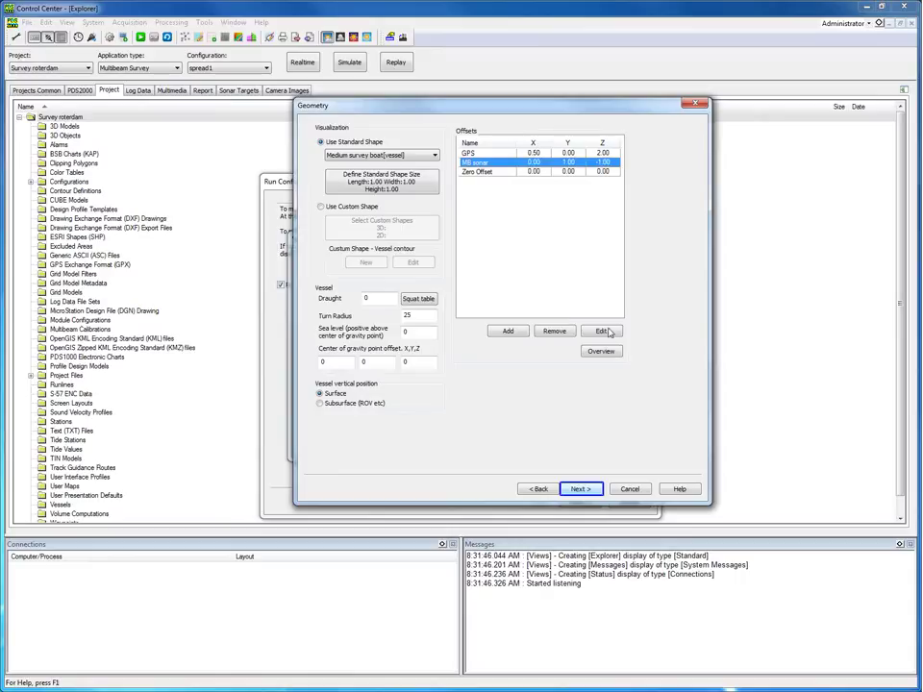
- On the Equipment page, add the MultiBeam (All Options) BlueView(7) driver, accepting its four devices
left_click(581, 489)
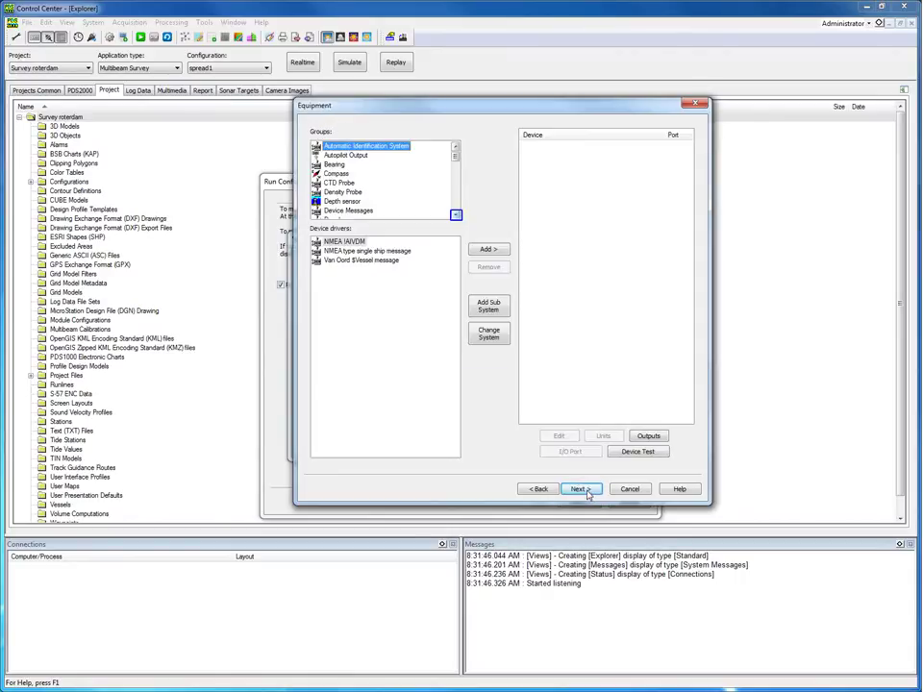
double_click(457, 216)
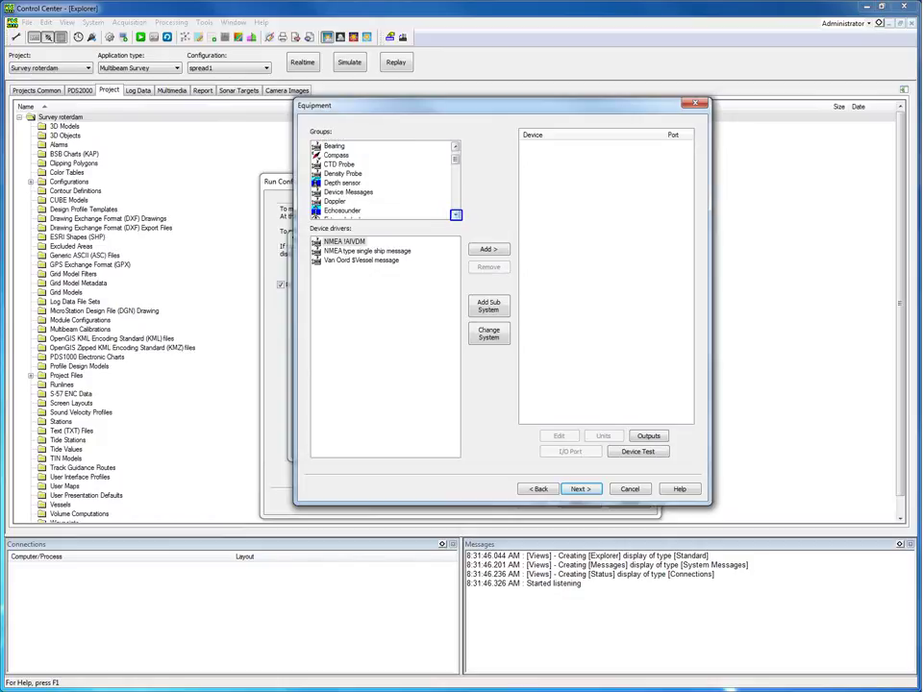
double_click(457, 215)
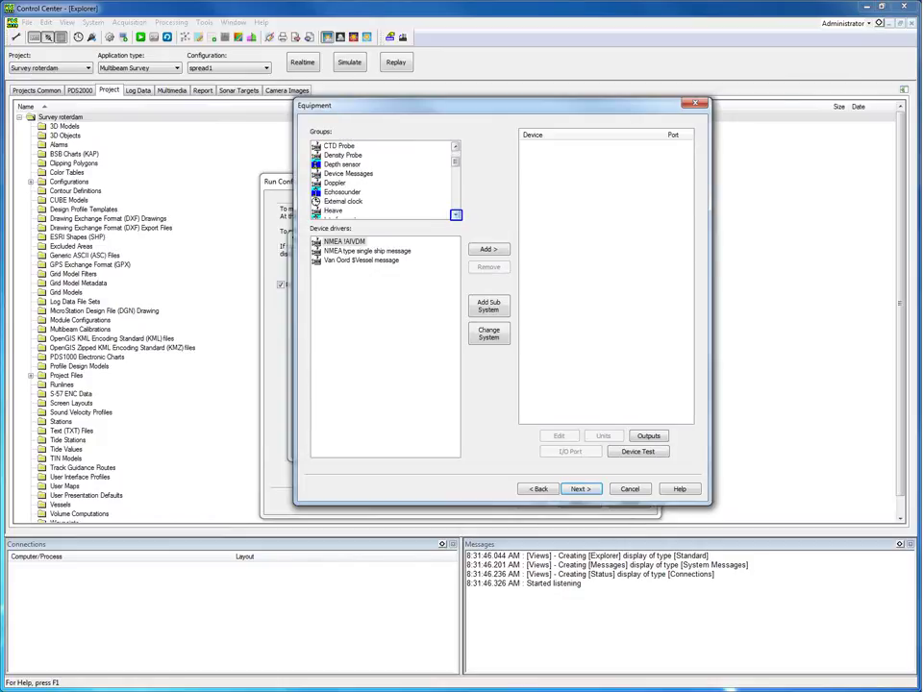
double_click(456, 215)
double_click(456, 215)
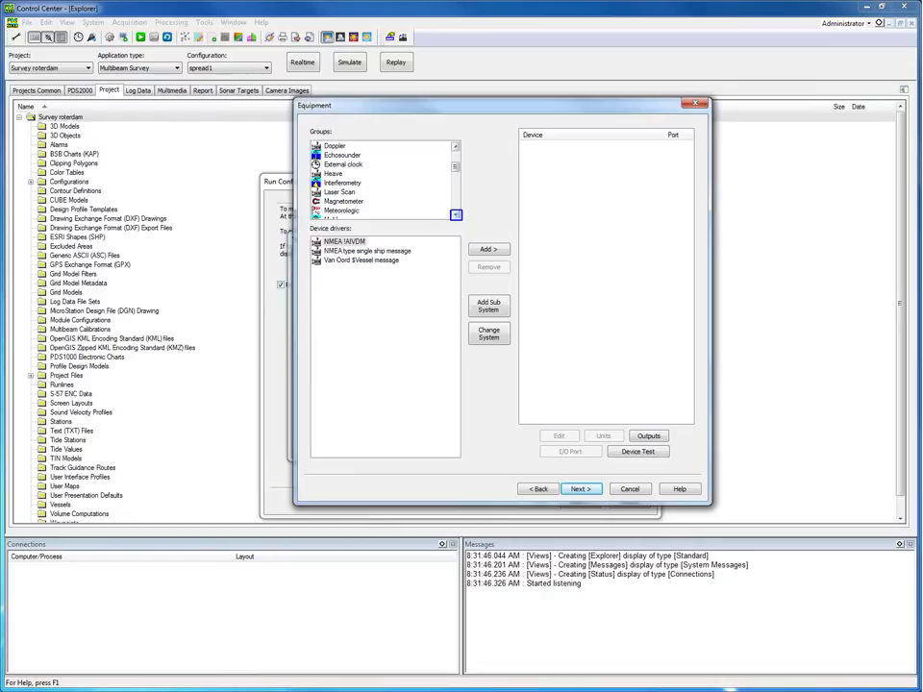
double_click(456, 216)
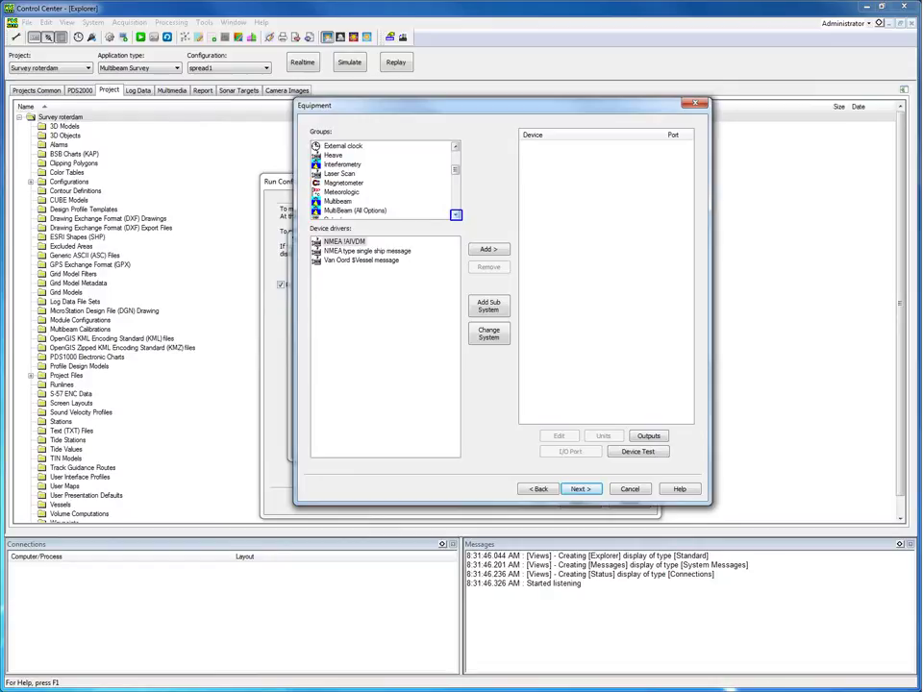
double_click(456, 215)
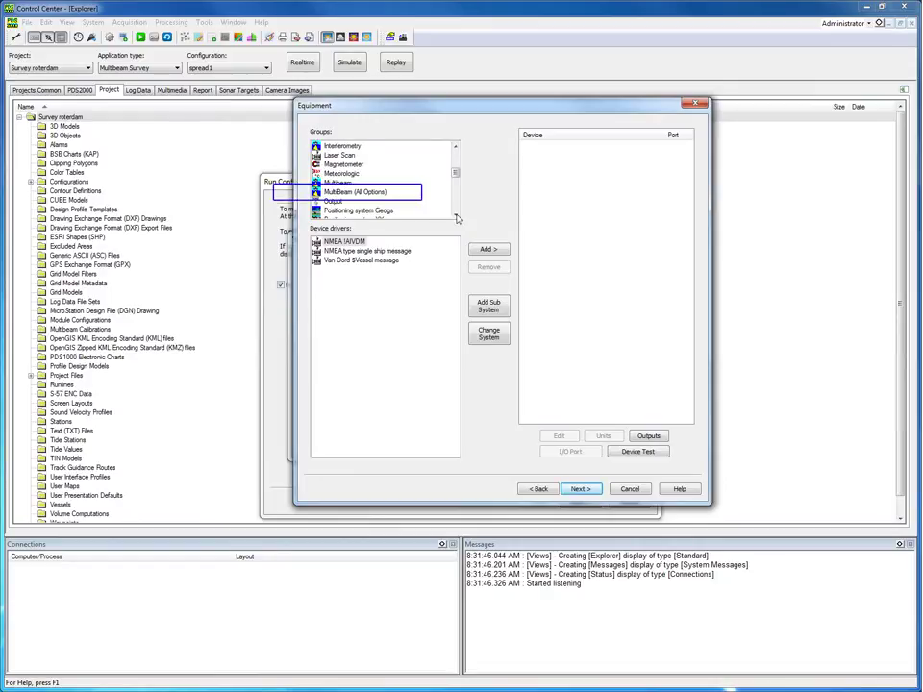
left_click(349, 193)
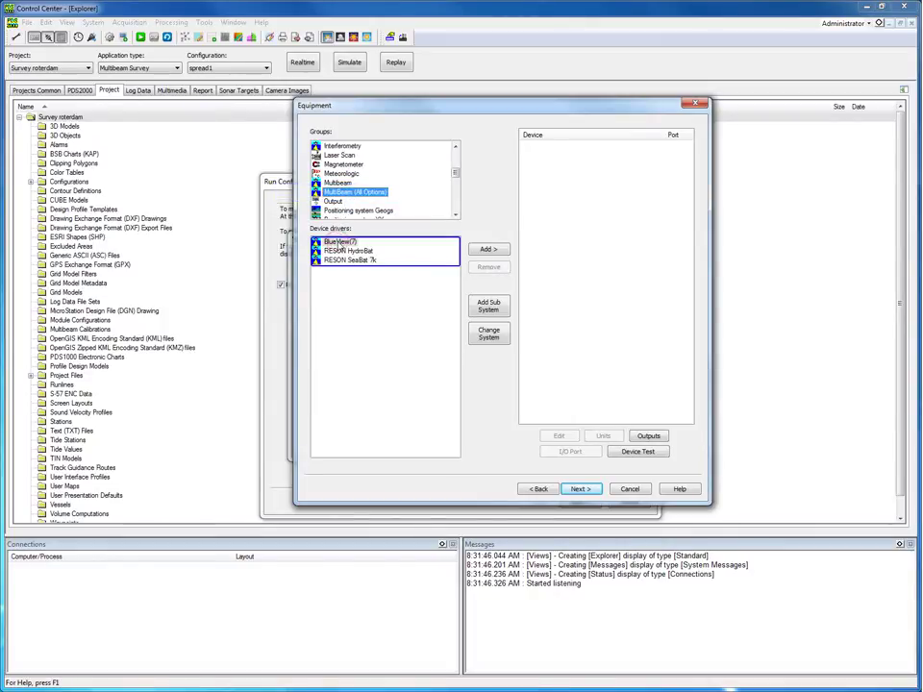
left_click(338, 242)
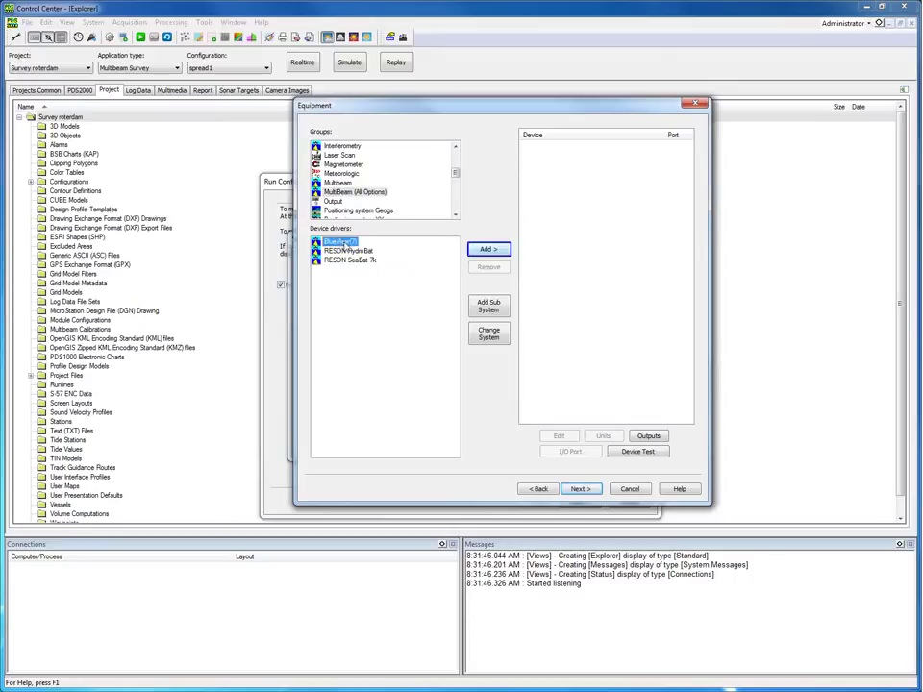
left_click(487, 249)
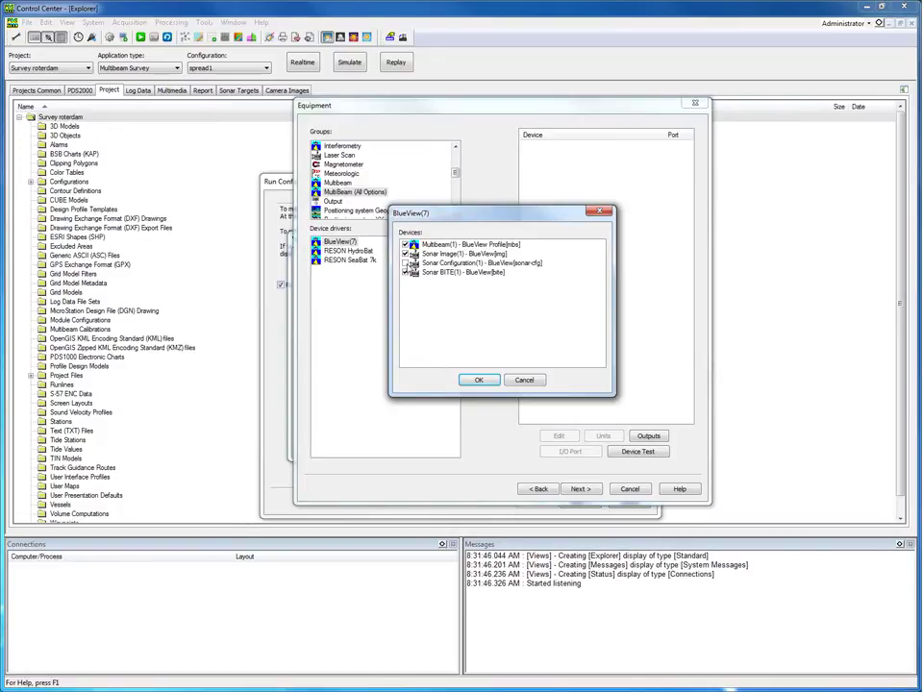
left_click(478, 378)
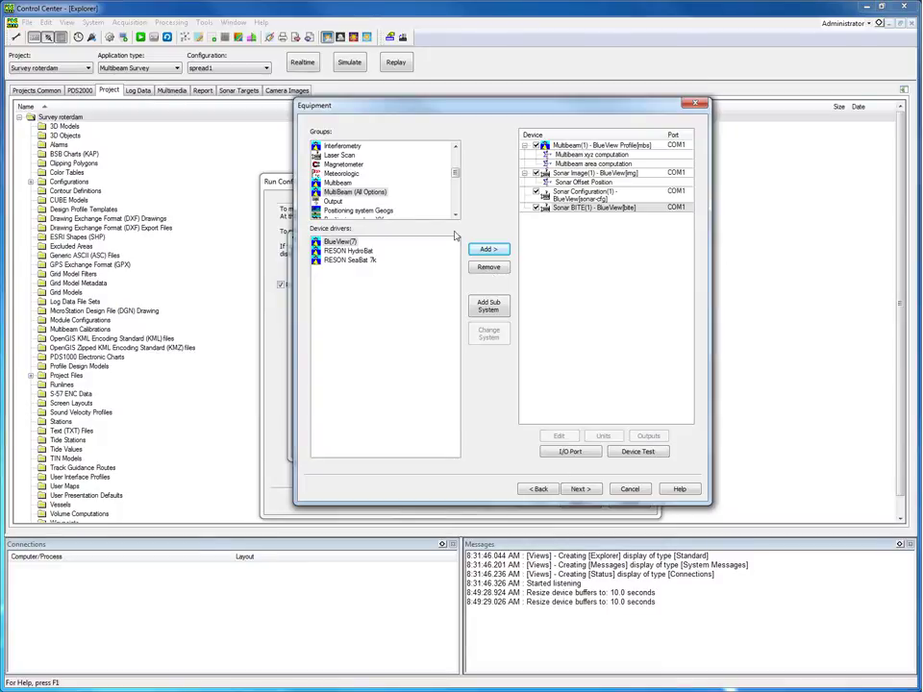
- Add the NMEA 2.30 GGA-GST driver from the Positioning system Geogs group
left_click(380, 211)
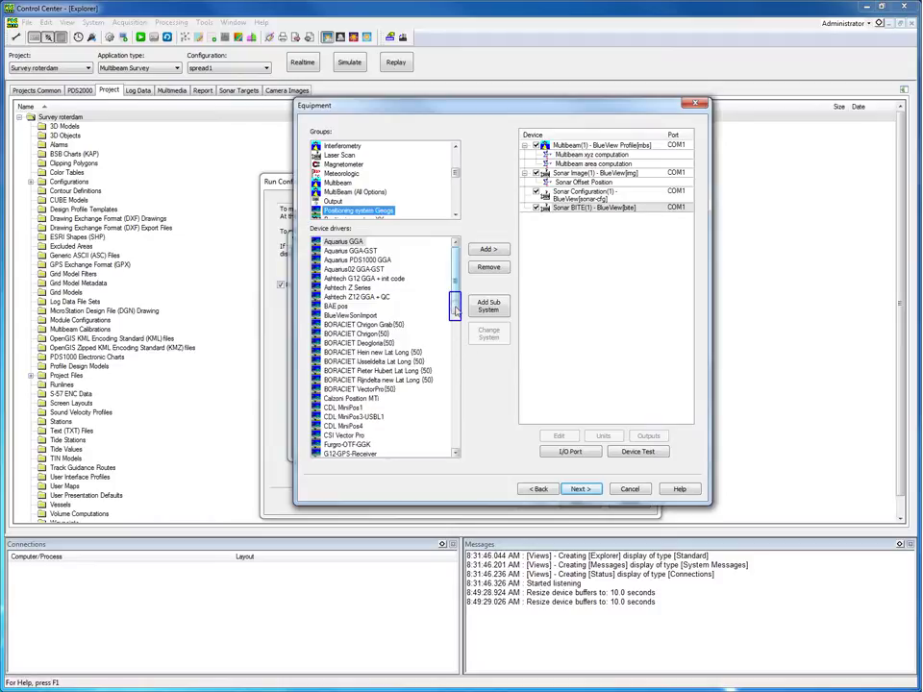
left_click_drag(455, 307, 458, 437)
scroll(392, 349, "up", 4)
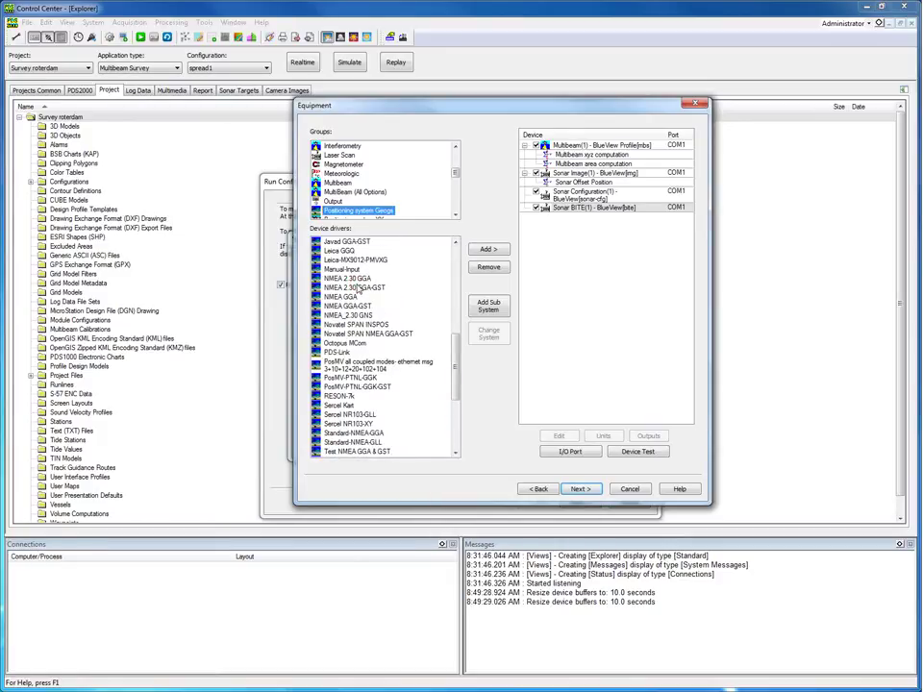
left_click(358, 289)
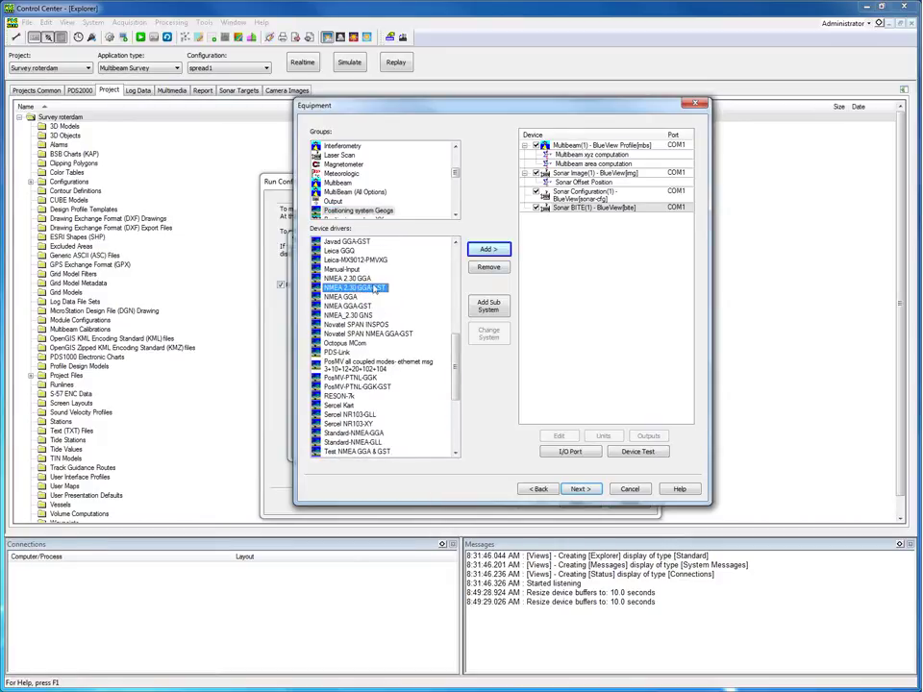
left_click(486, 251)
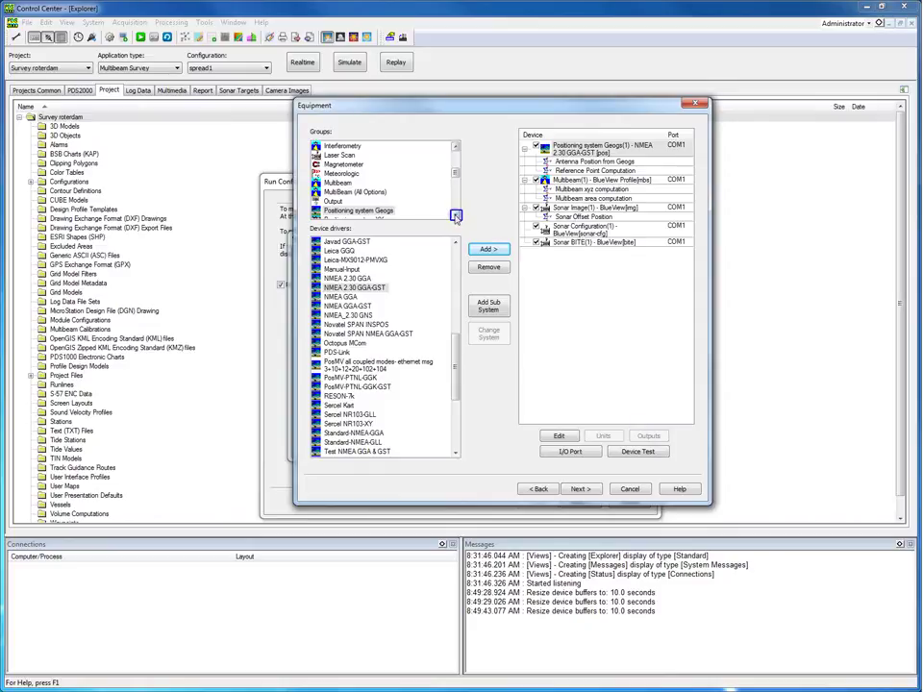
- Add the TSS1 motion sensor from the VRU group
scroll(456, 217, "down", 4)
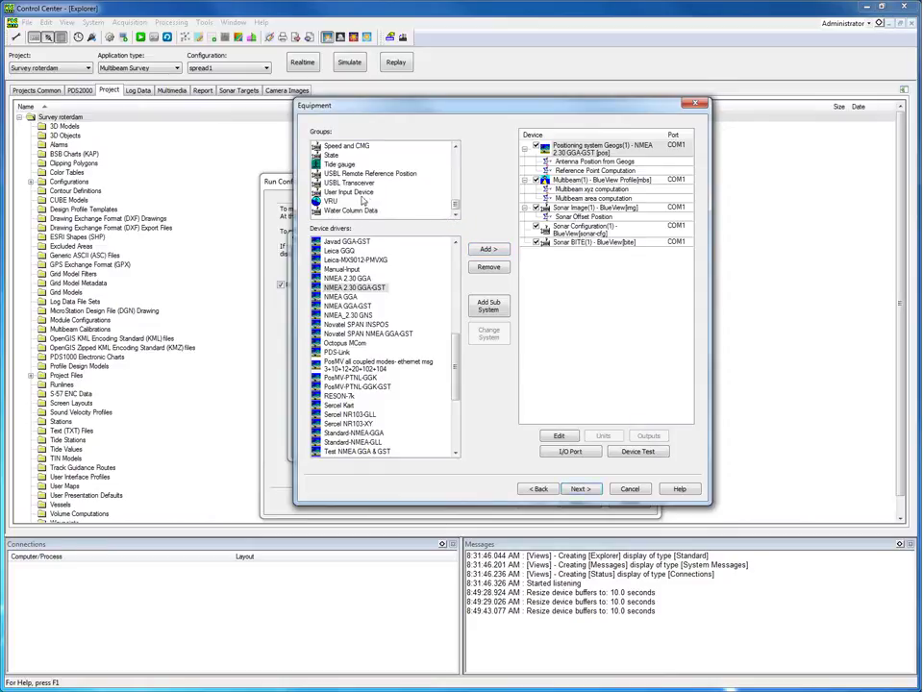
left_click(330, 202)
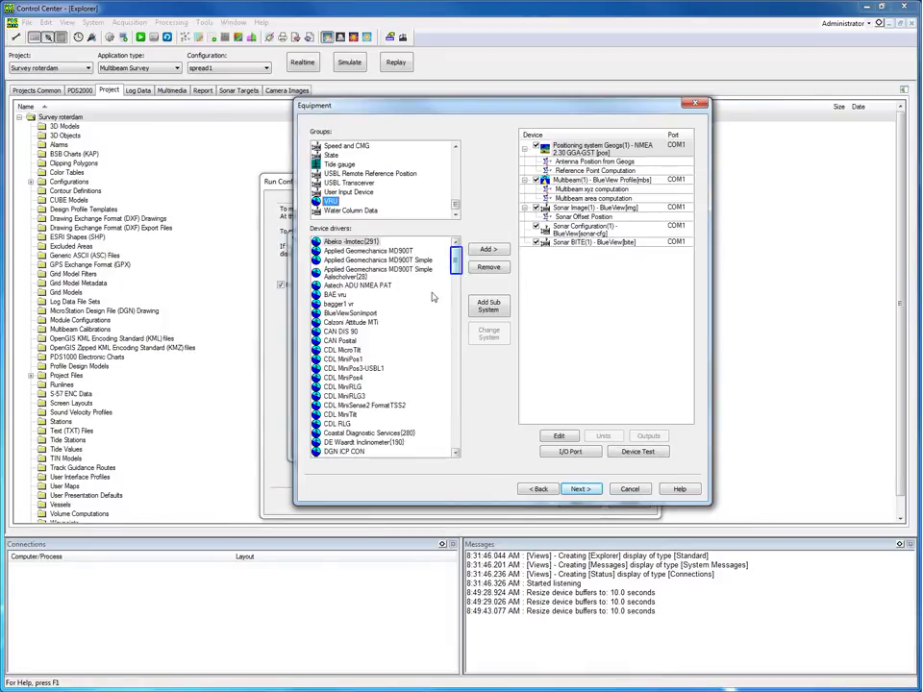
left_click_drag(456, 266, 456, 425)
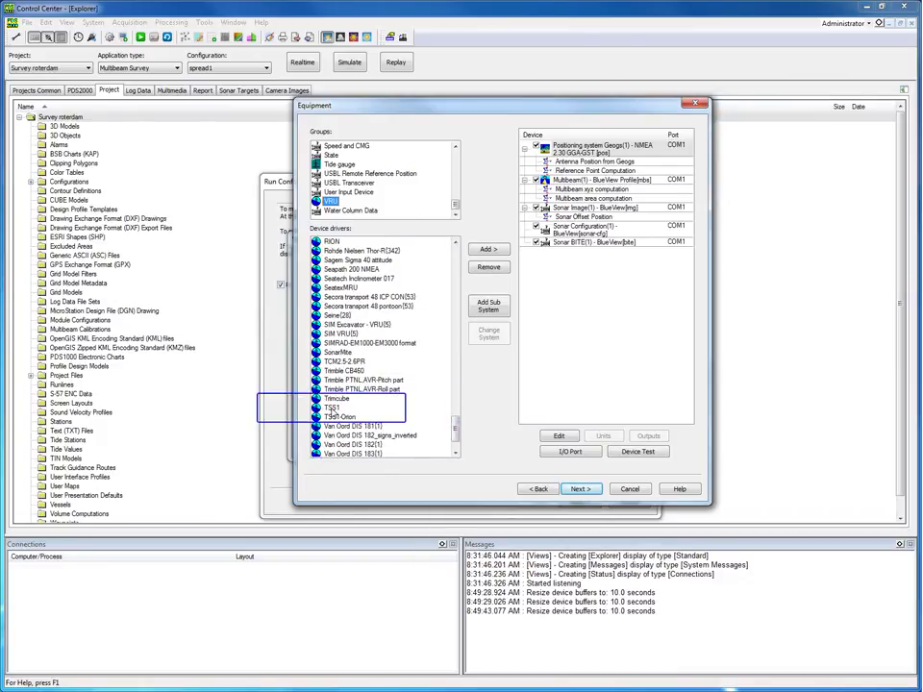
left_click(332, 409)
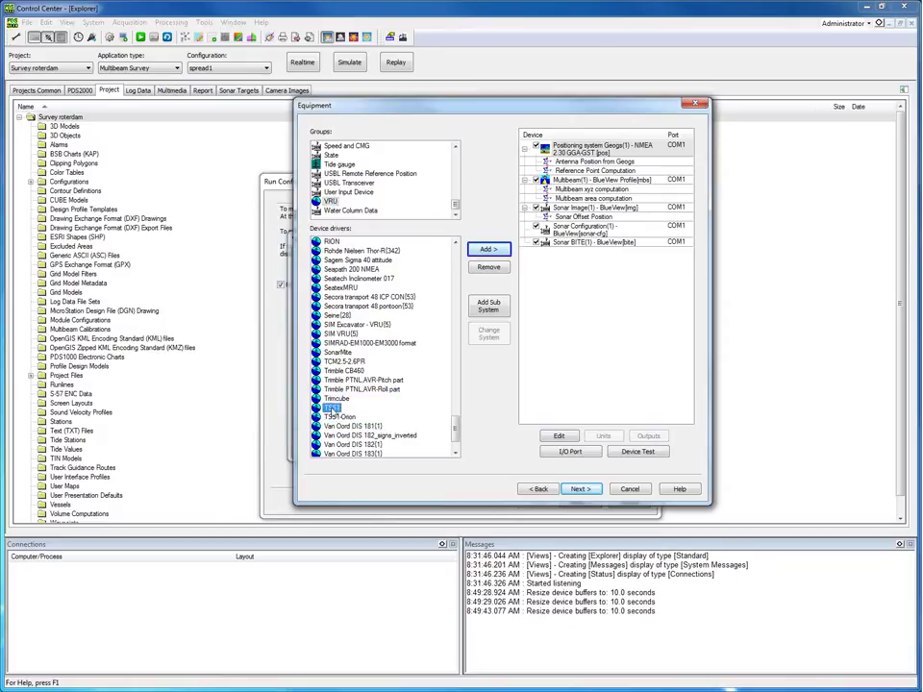
left_click(502, 252)
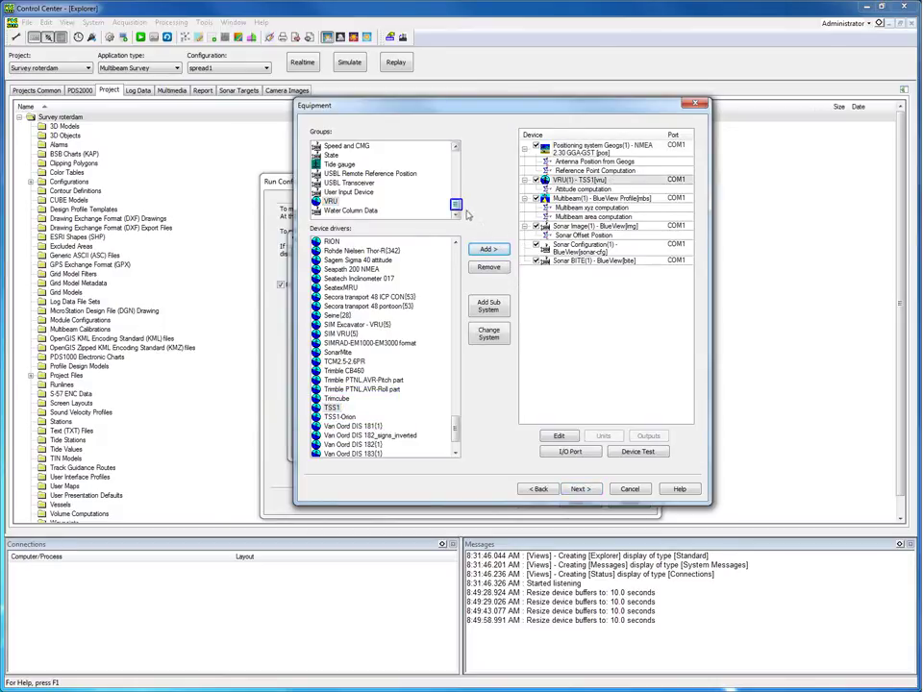
- Choose the NMEA-HEHDT driver in the Compass group for heading
left_click_drag(455, 205, 456, 154)
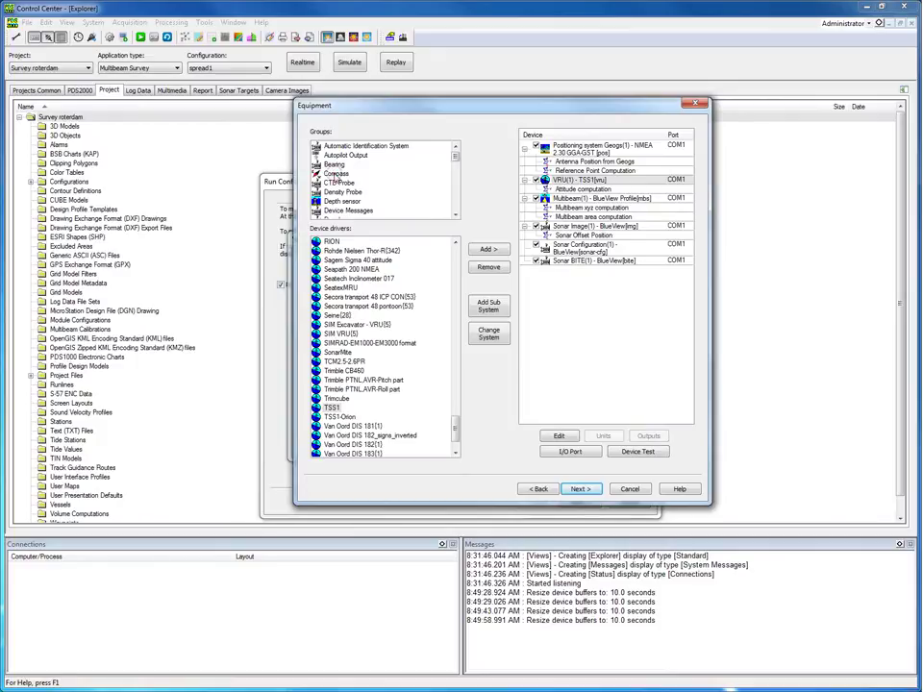
left_click(337, 174)
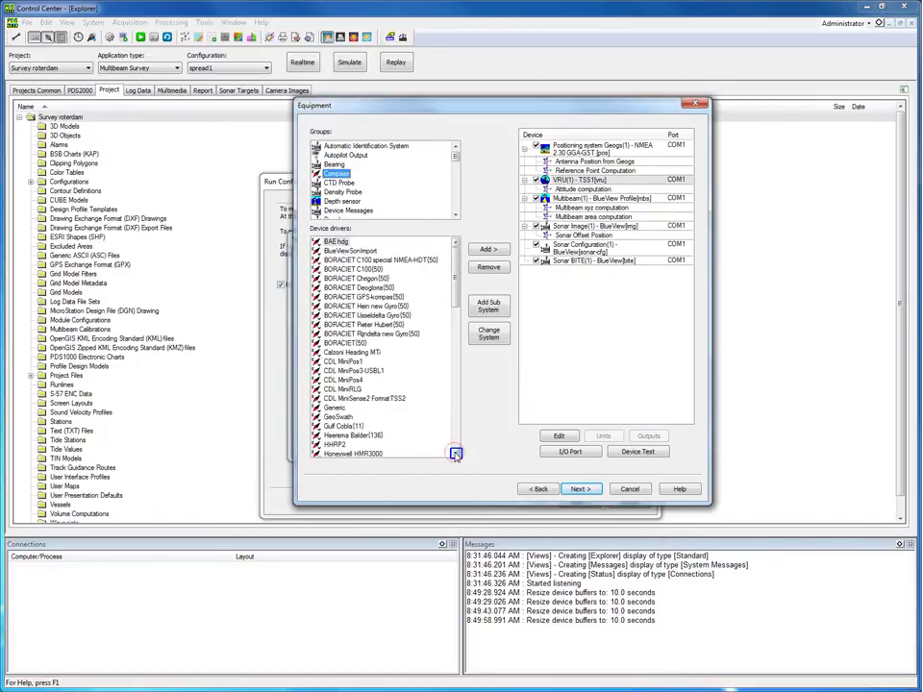
scroll(456, 455, "down", 7)
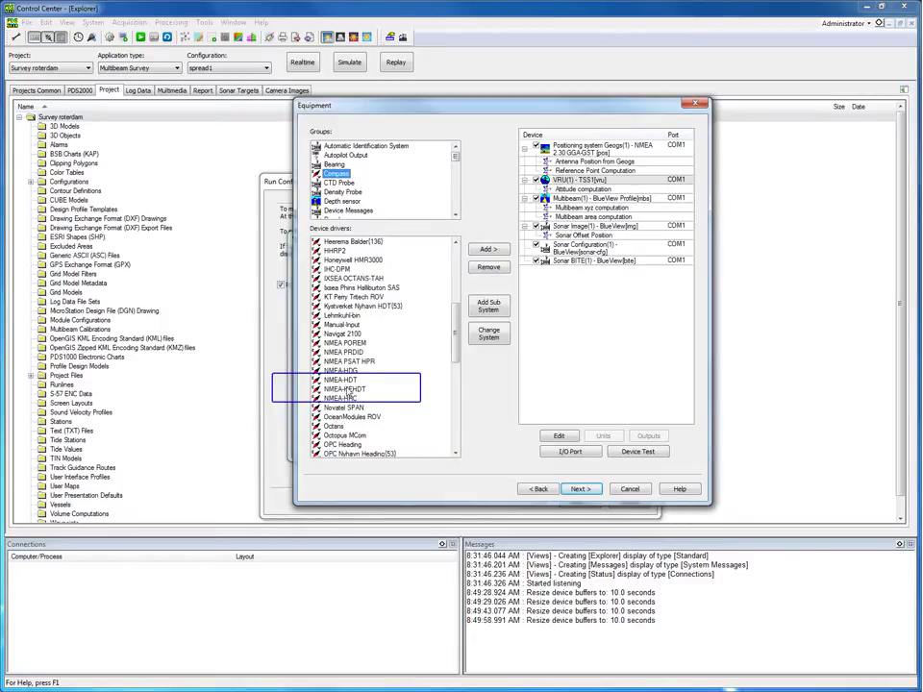
left_click(350, 391)
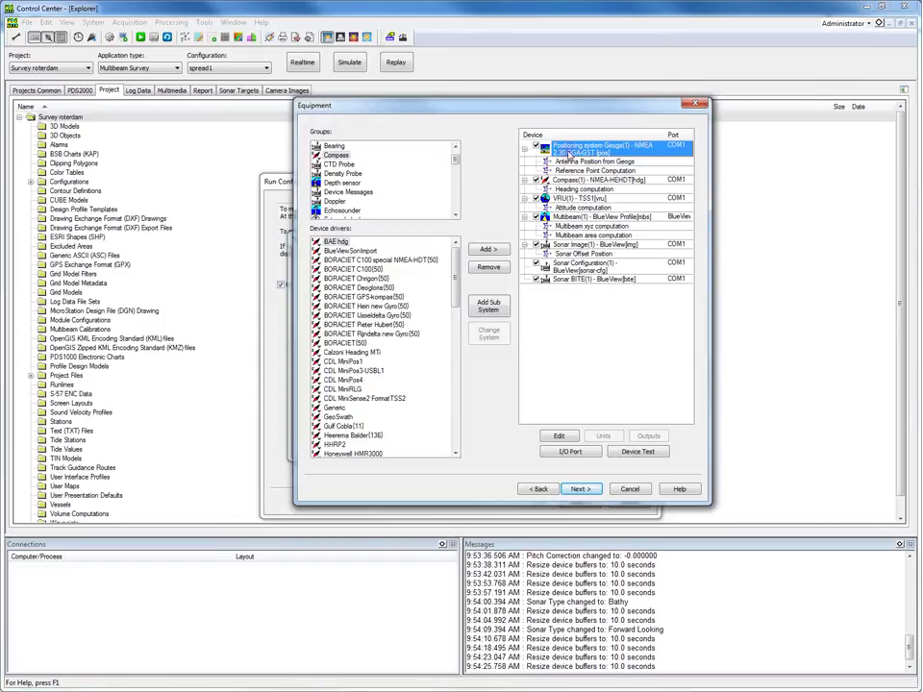
- Set the Geogs positioning system's Device Offset to GPS and Timestamp Mode to Computer Clock
double_click(568, 154)
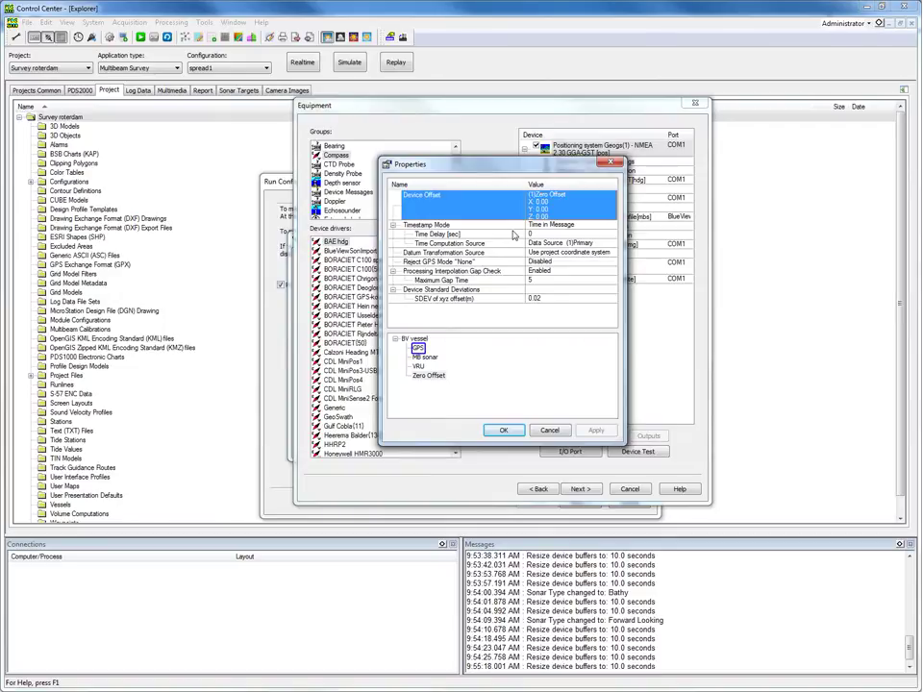
left_click(419, 348)
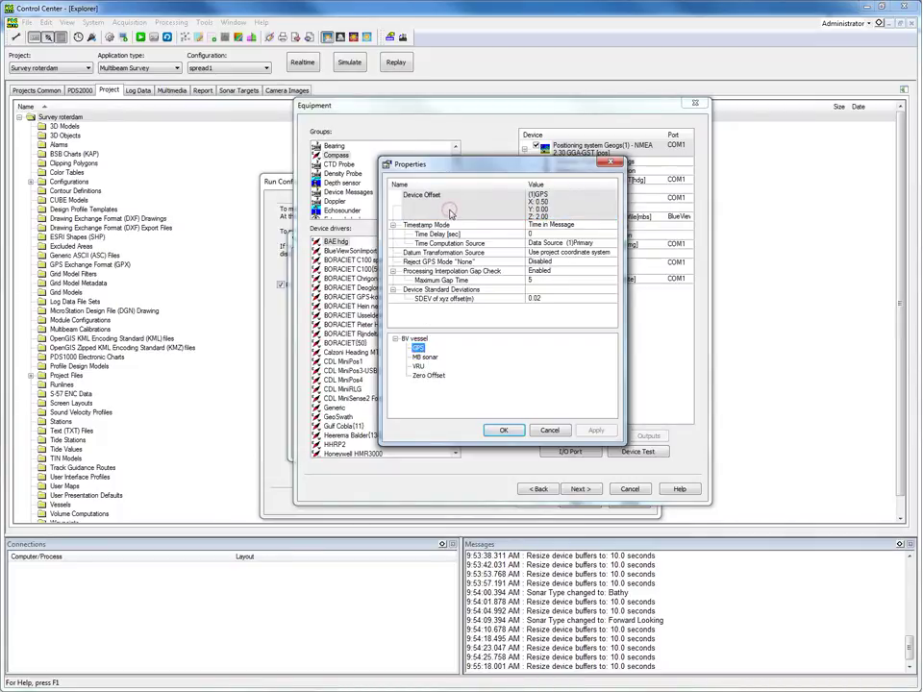
left_click(449, 214)
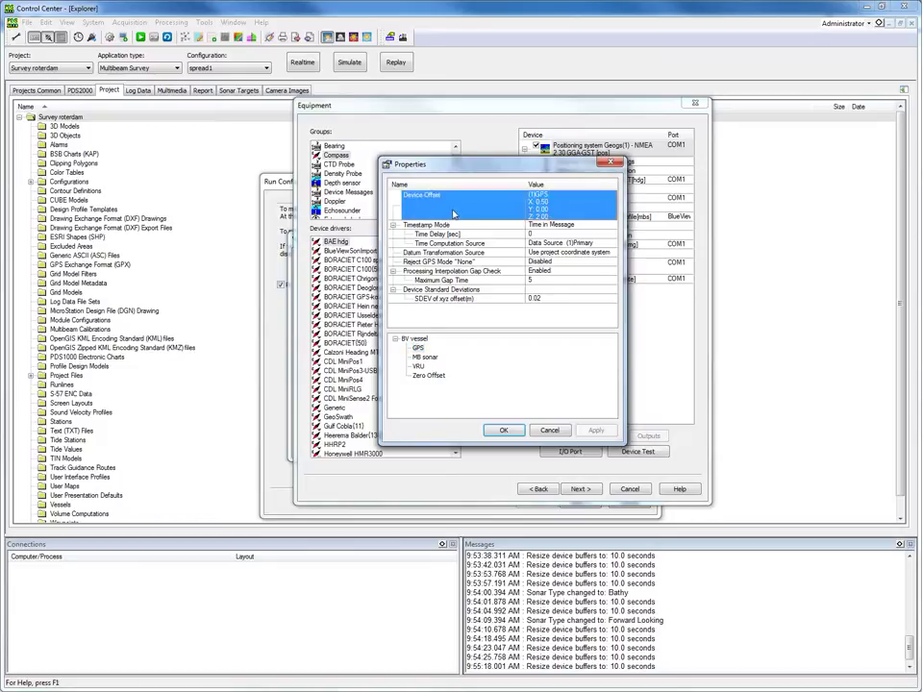
left_click(546, 226)
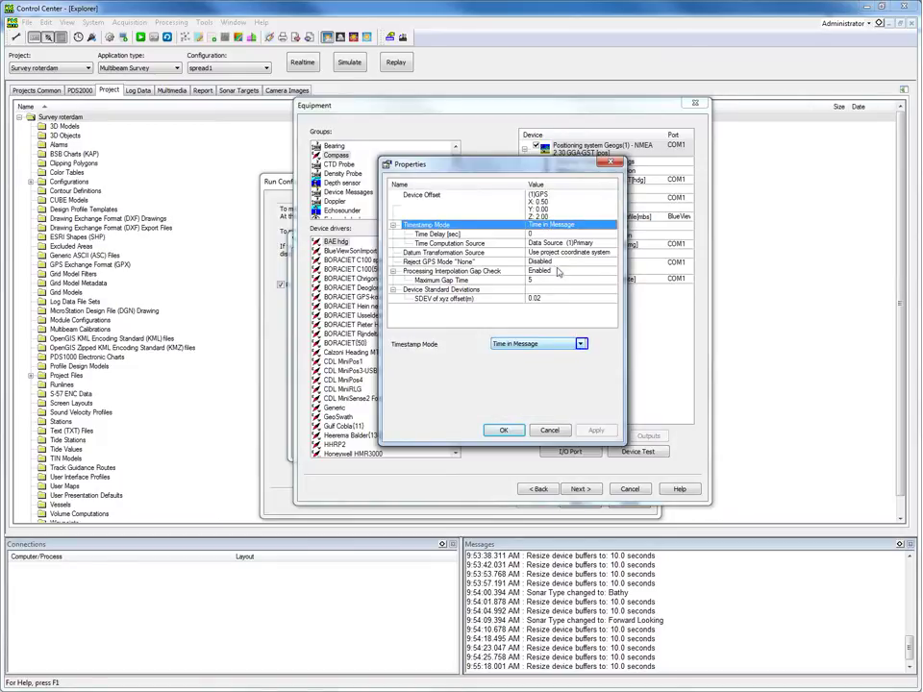
left_click(580, 344)
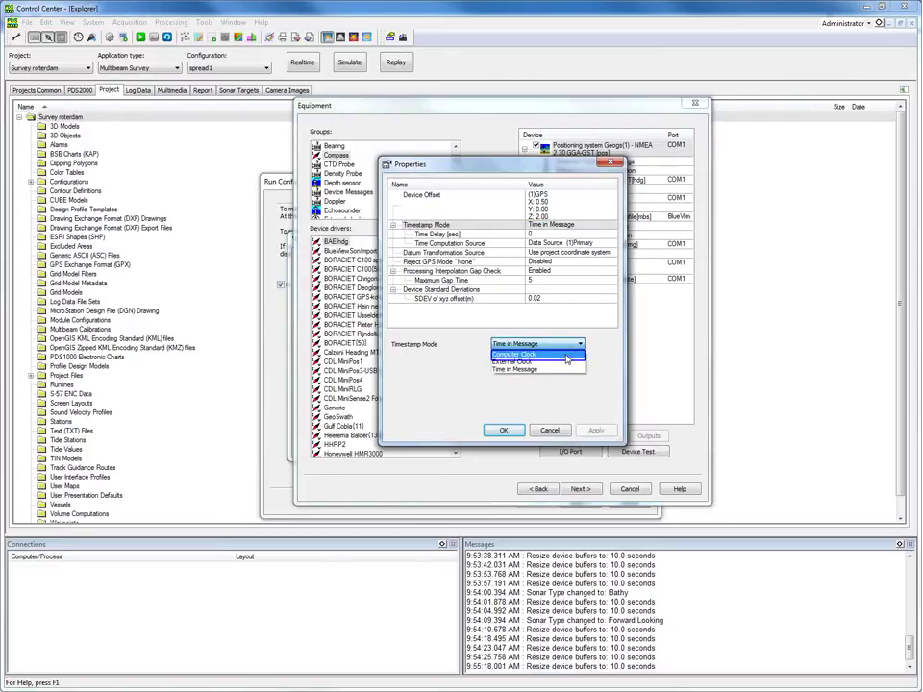
left_click(567, 355)
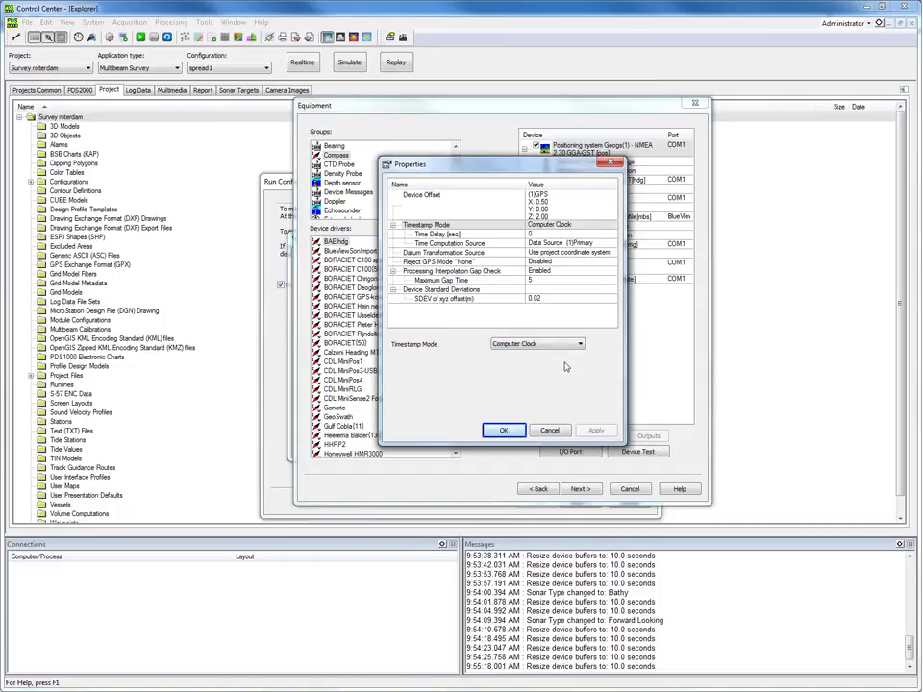
left_click(504, 432)
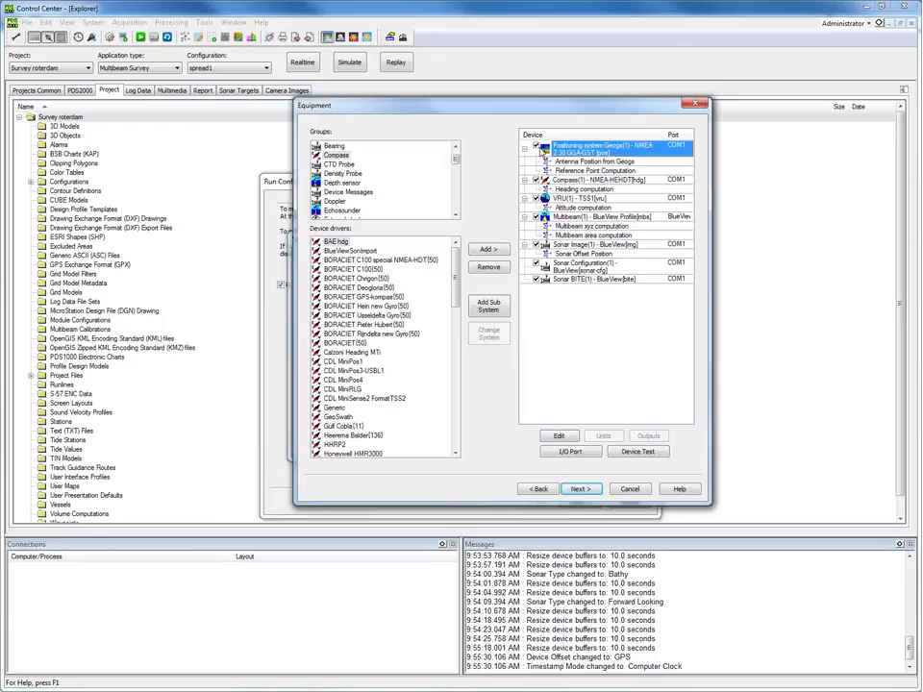
- Enter a Heading Correction of 0.8 in the Compass device properties
double_click(566, 180)
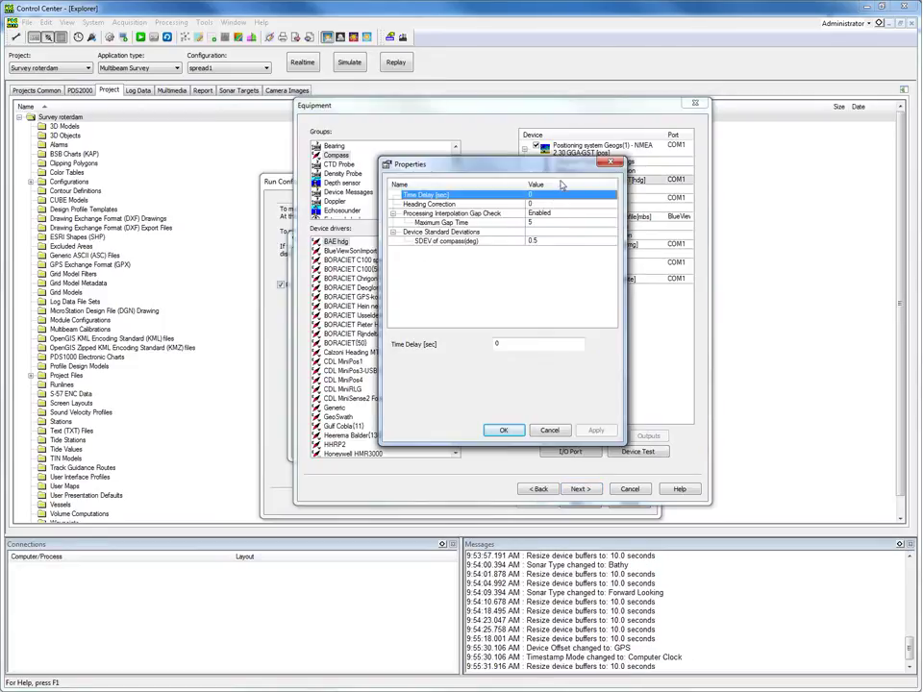
left_click(478, 204)
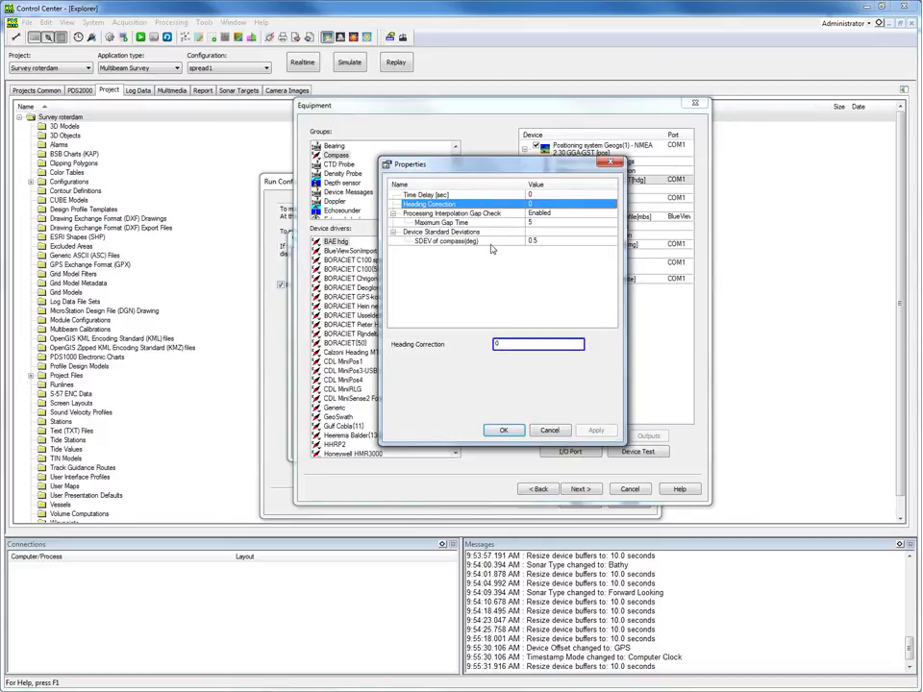
left_click(501, 343)
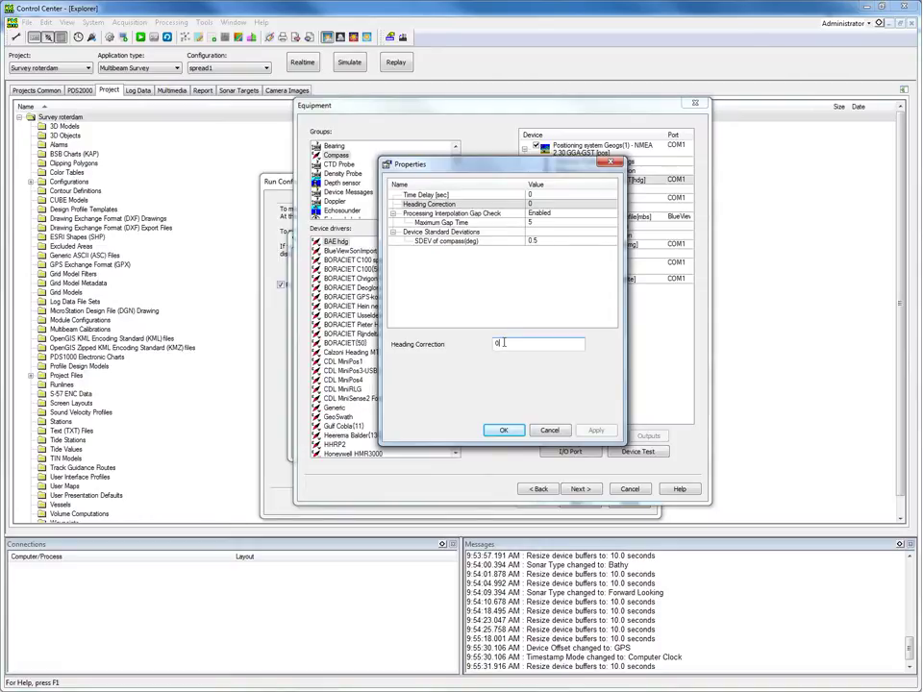
type(".8")
key("Tab")
left_click(513, 431)
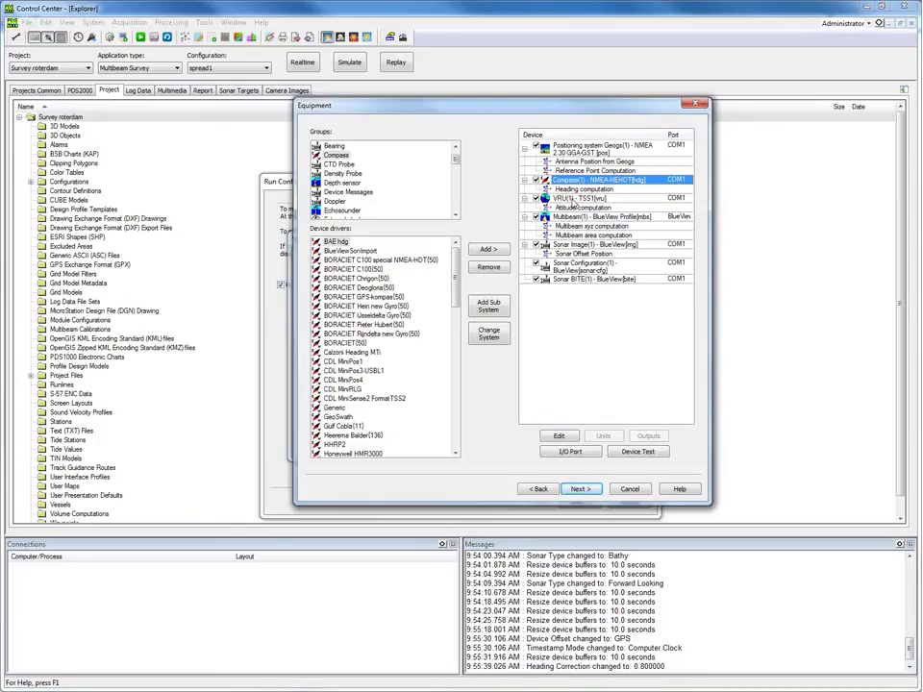
double_click(572, 198)
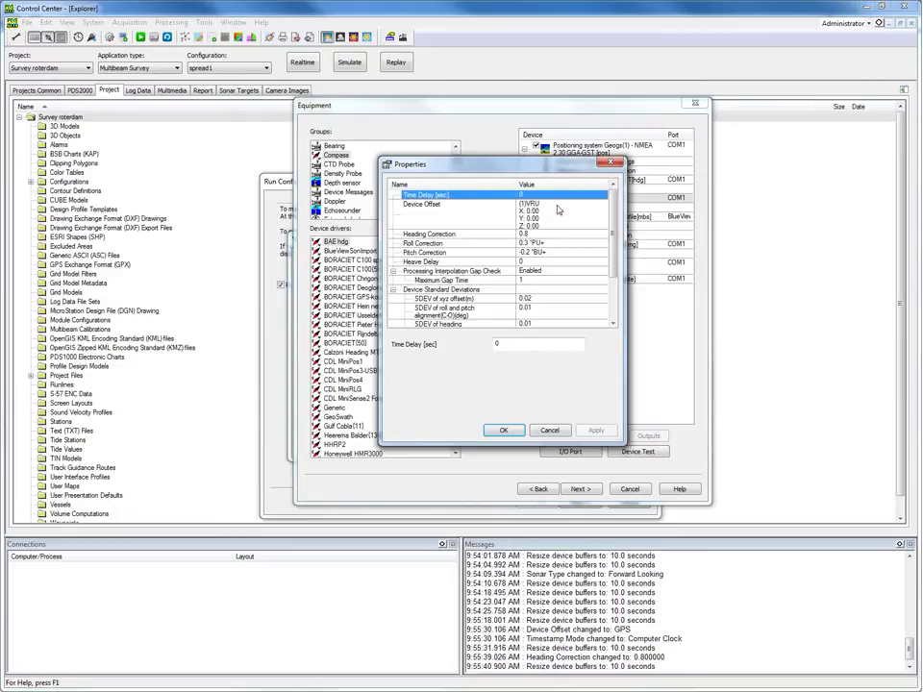
left_click(557, 209)
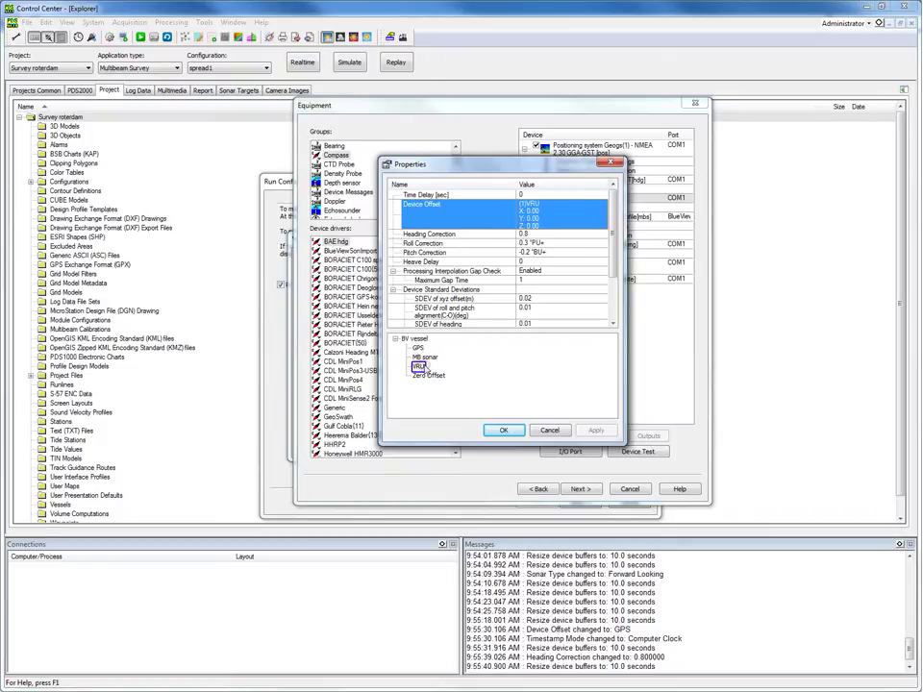
left_click(419, 367)
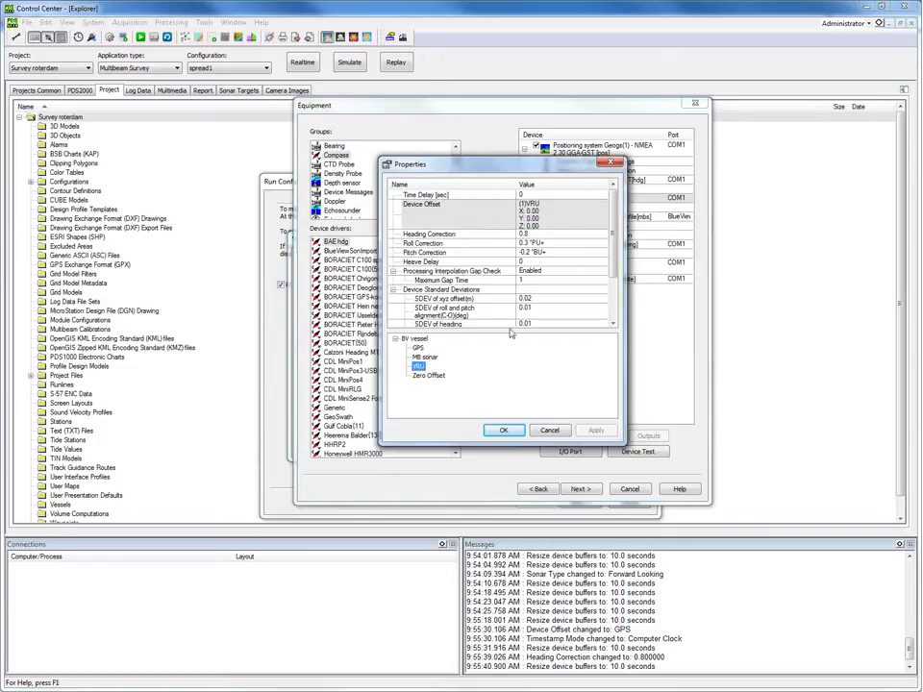
left_click(525, 236)
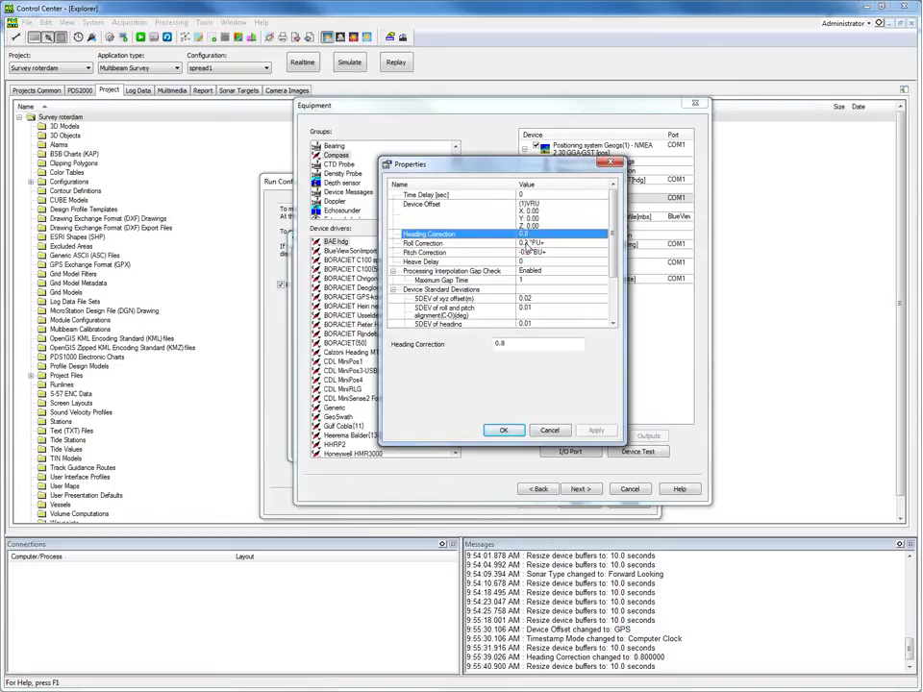
left_click(530, 244)
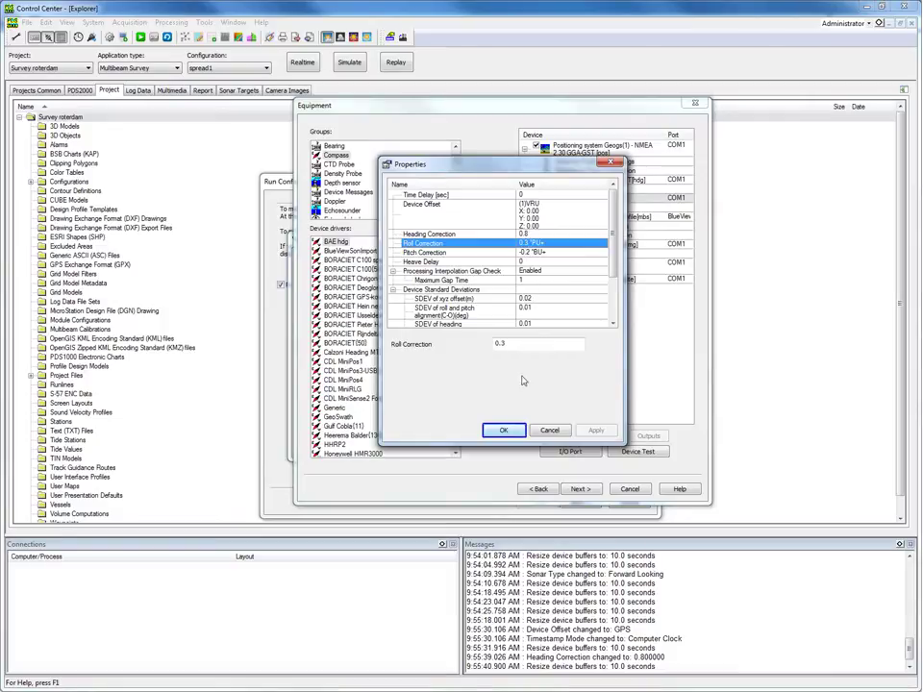
left_click(502, 430)
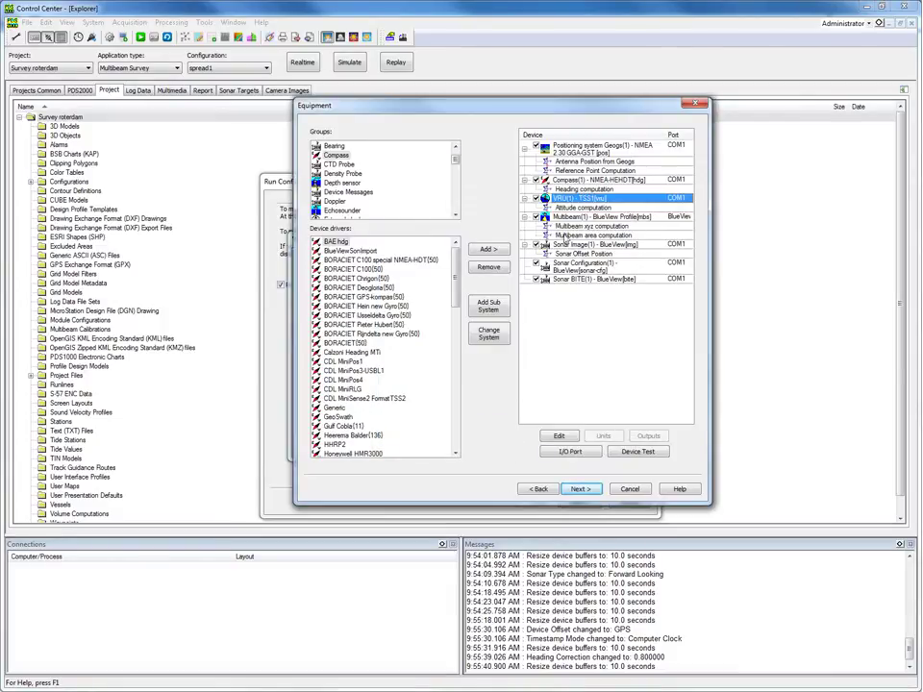
- Give the BlueView multibeam the MB sonar device offset and a Pitch Correction of -45
double_click(579, 218)
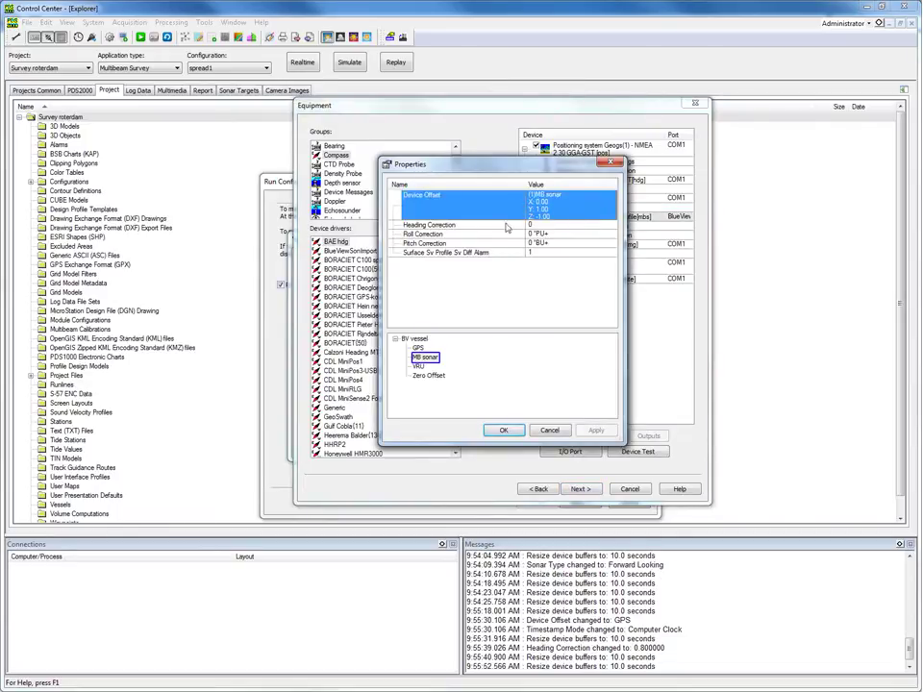
left_click(424, 358)
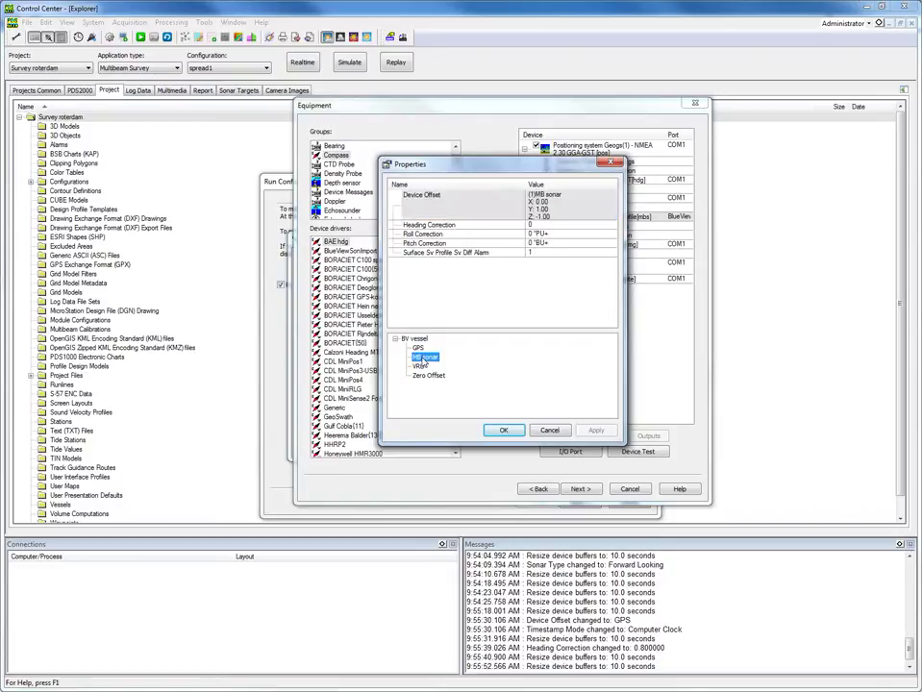
left_click(485, 201)
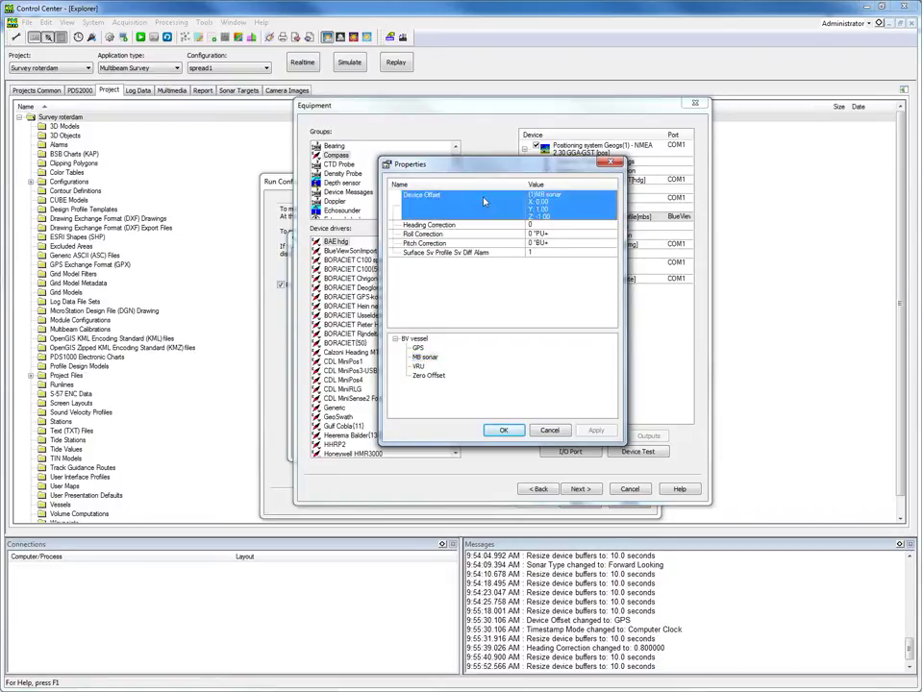
left_click(532, 226)
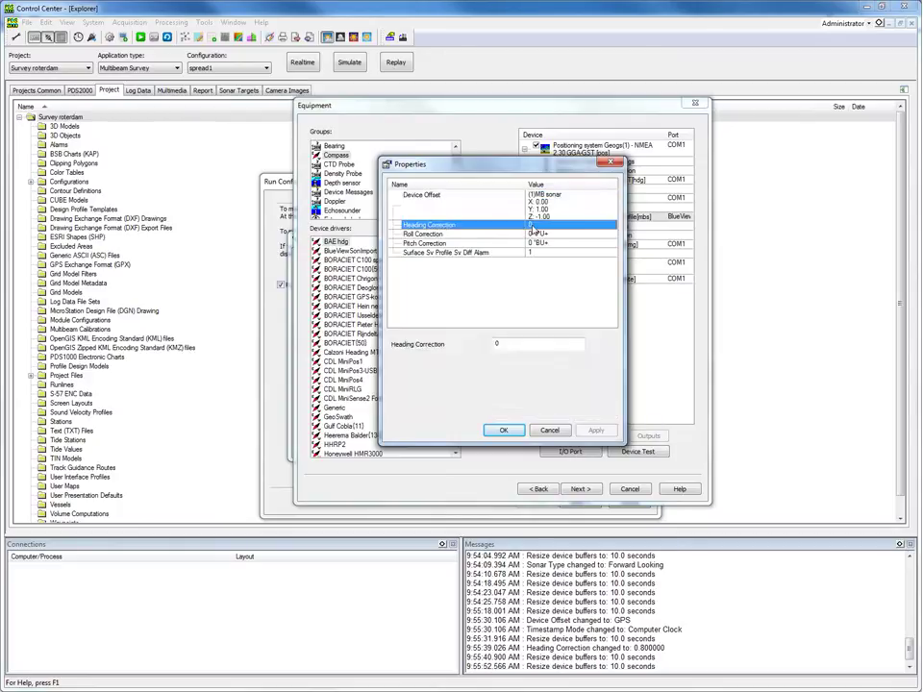
left_click(529, 245)
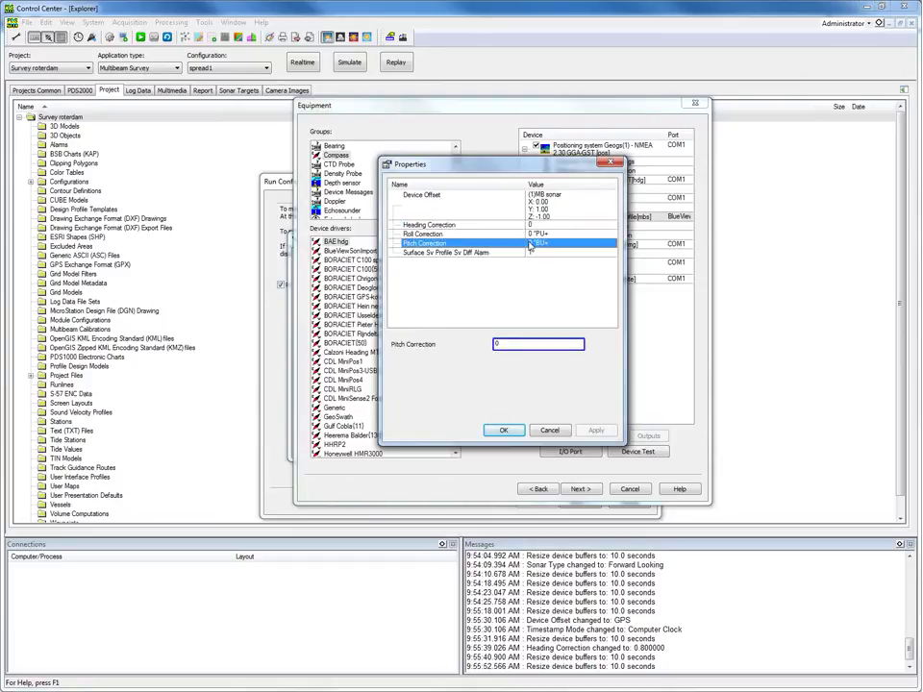
left_click(506, 344)
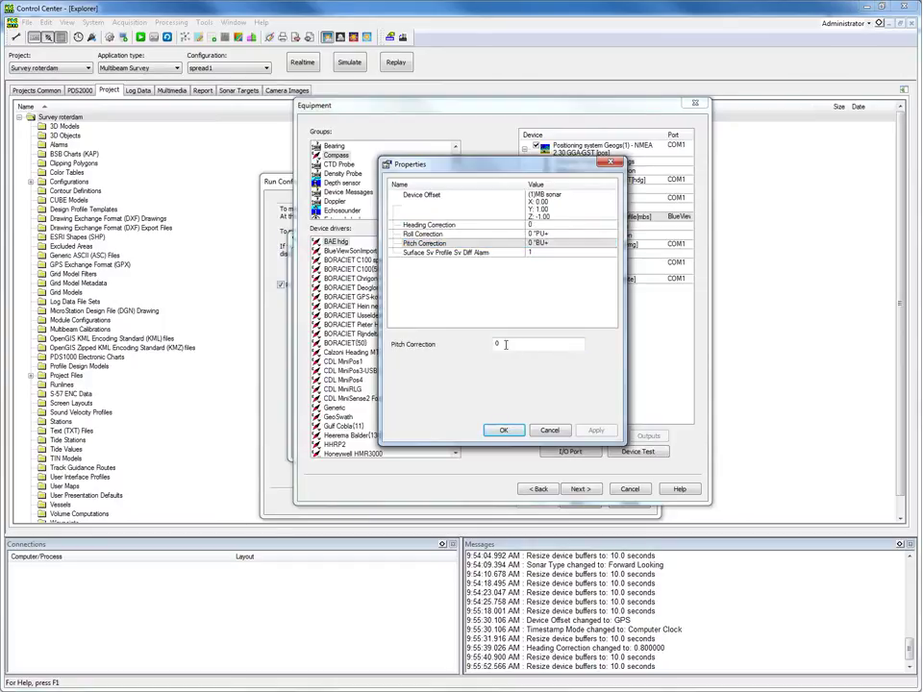
key("BackSpace")
type("-45")
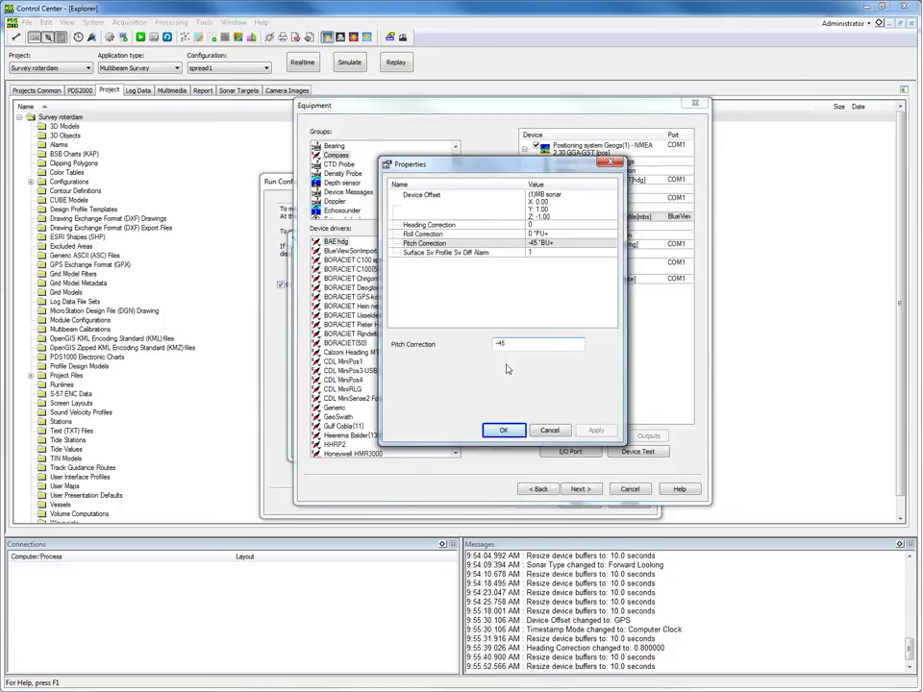
left_click(503, 429)
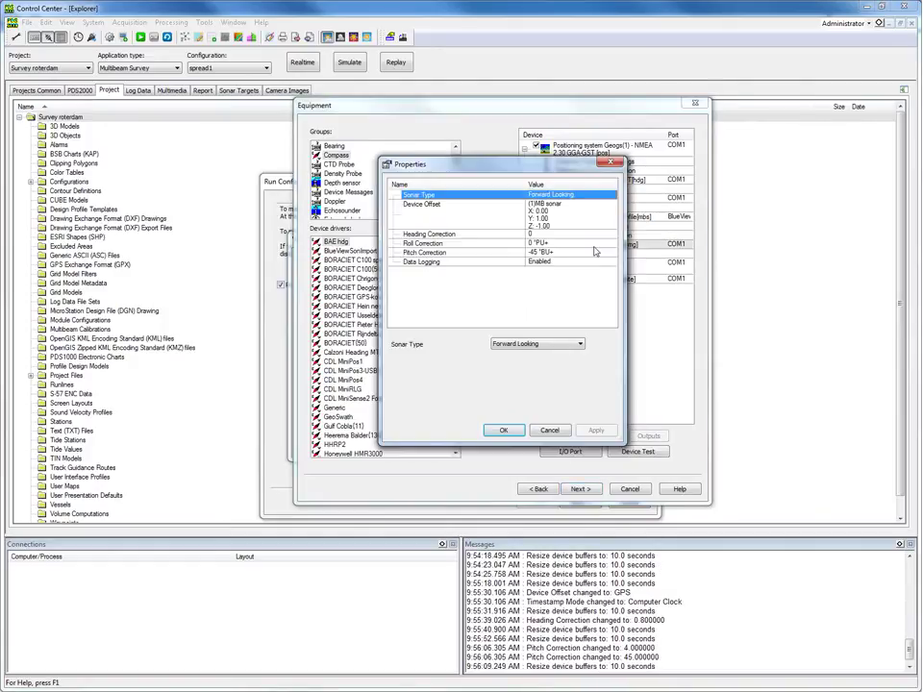
double_click(591, 244)
left_click(554, 222)
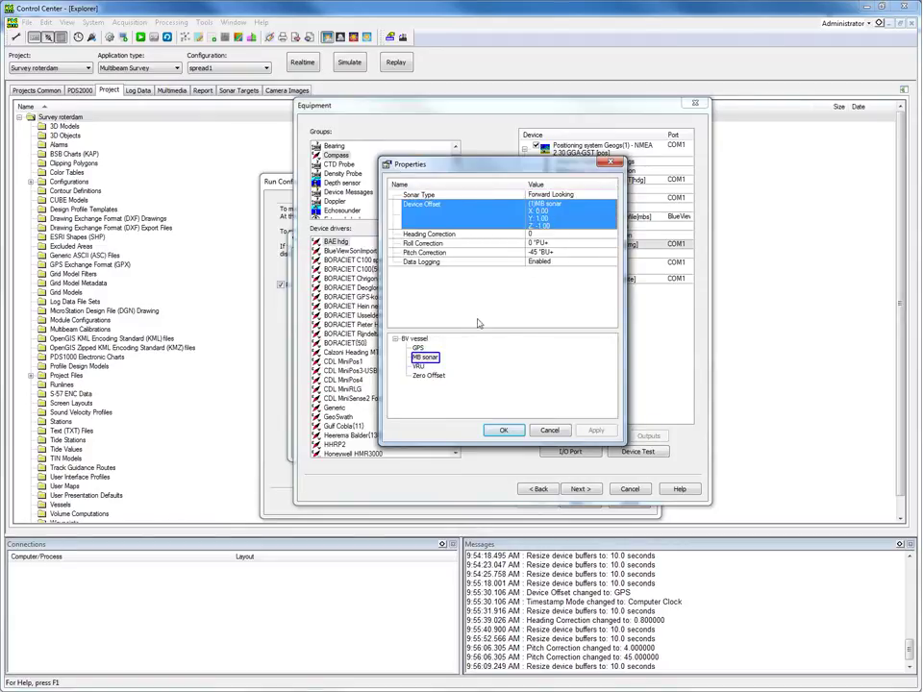
left_click(441, 357)
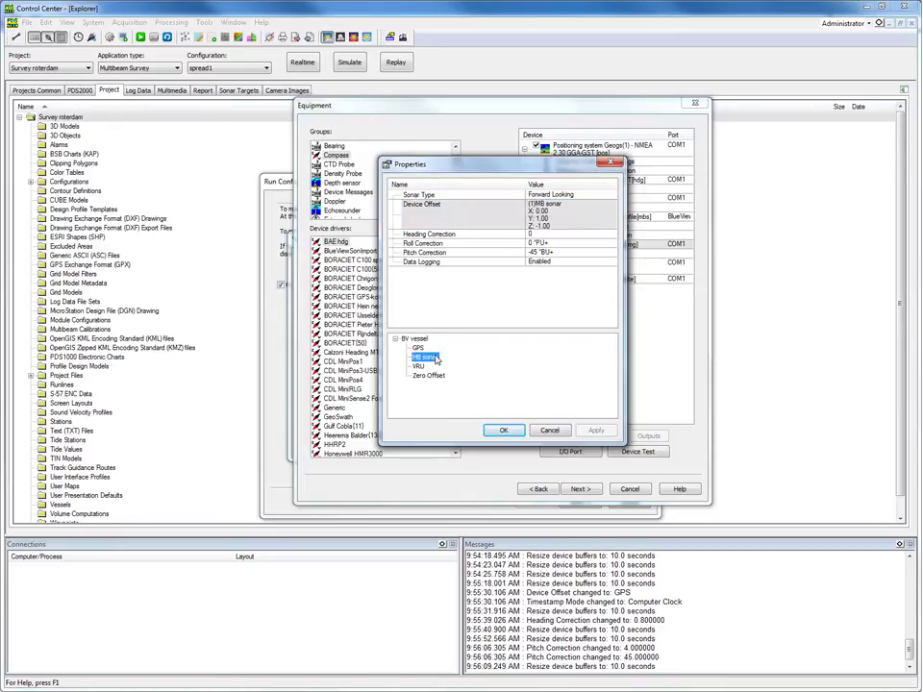
left_click(534, 253)
left_click(535, 253)
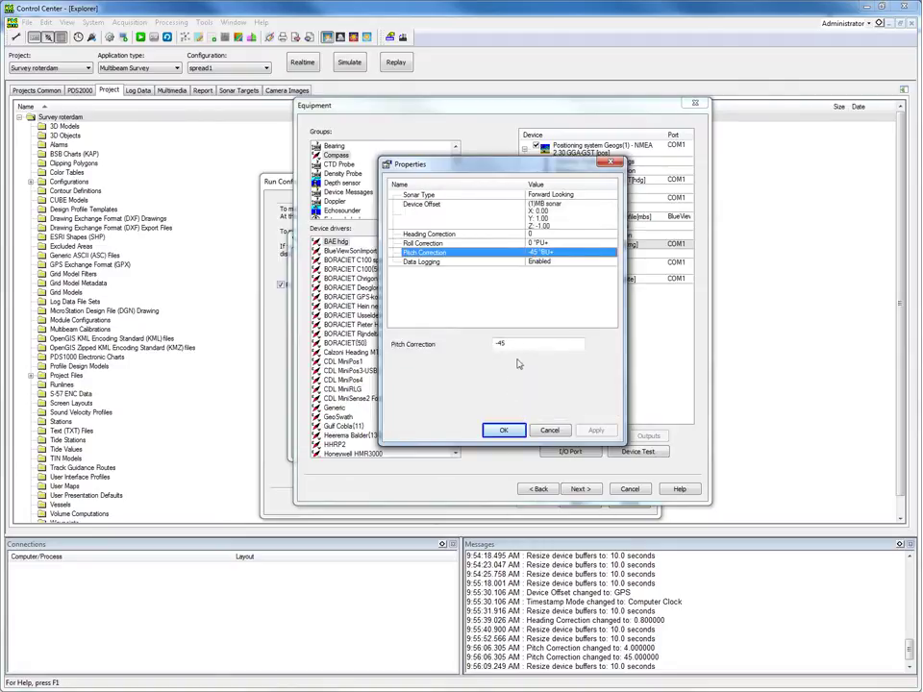
key("Return")
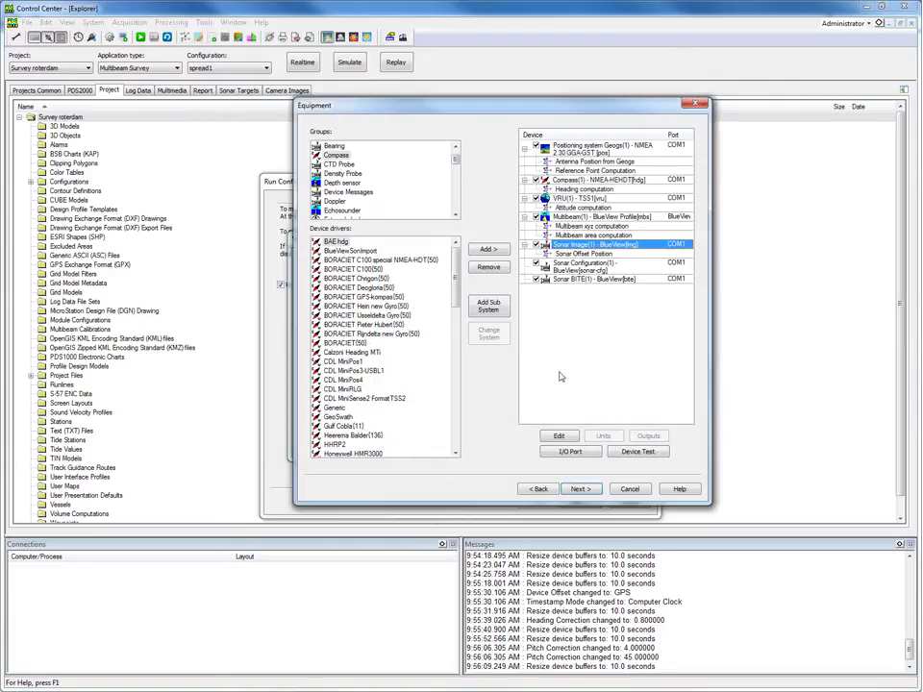
- Open the I/O Port Interfacing settings for Positioning system Geogs(1)
left_click(658, 156)
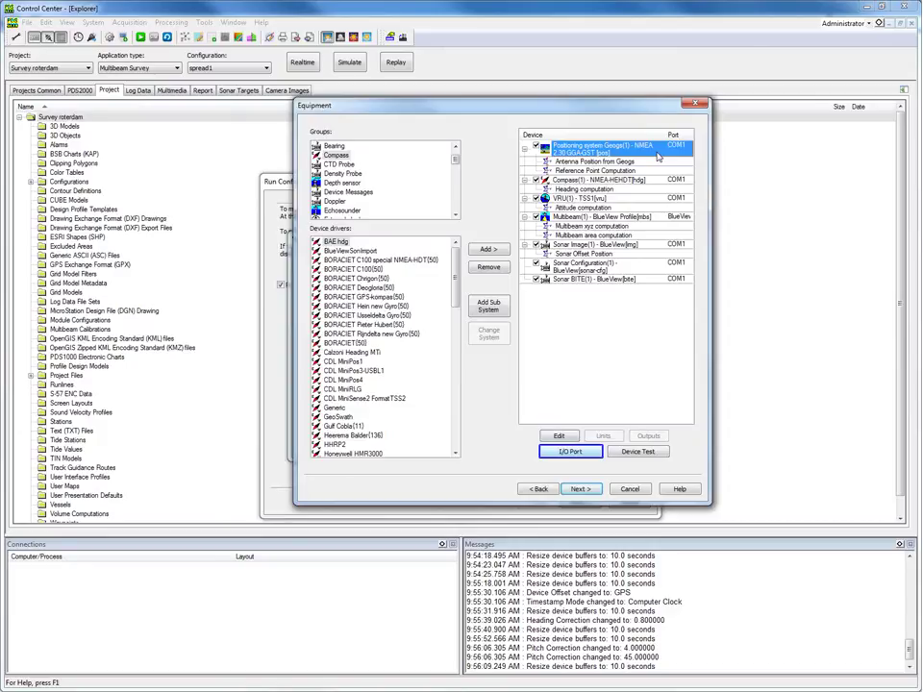
left_click(567, 451)
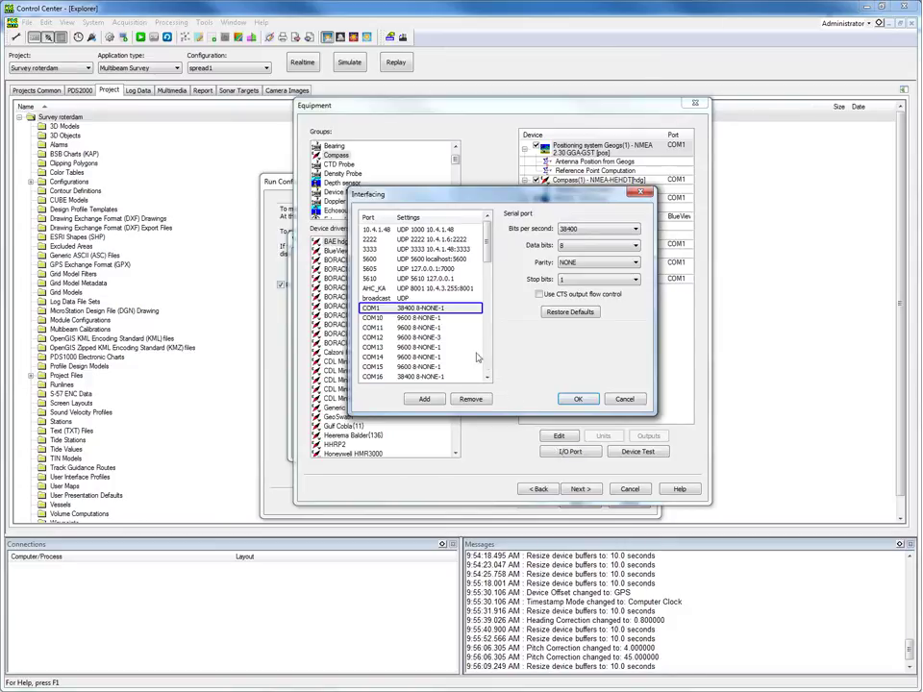
- Set the COM1 port to 19200 bits per second
left_click(429, 310)
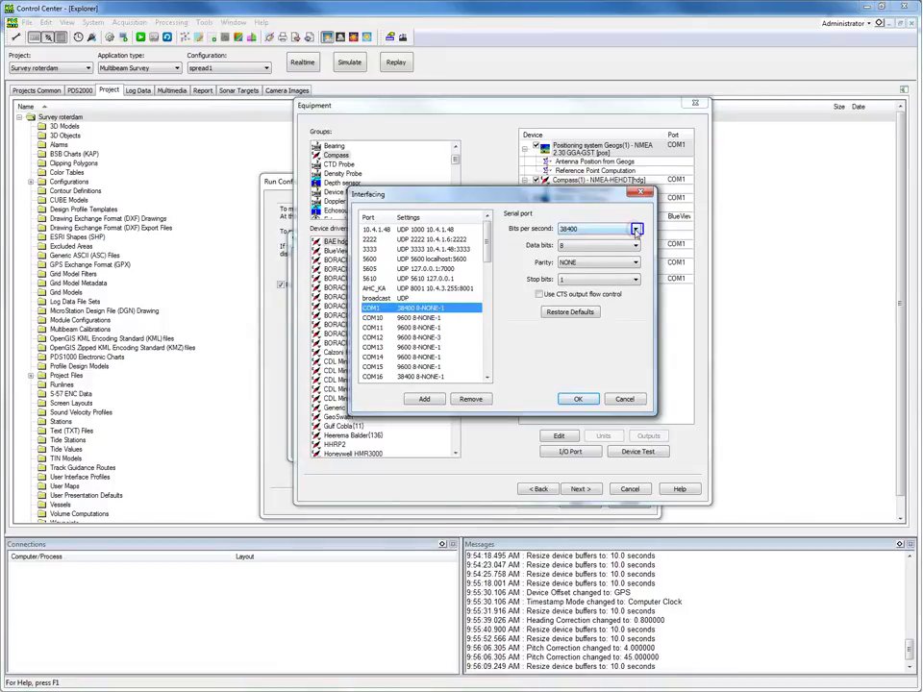
left_click(636, 231)
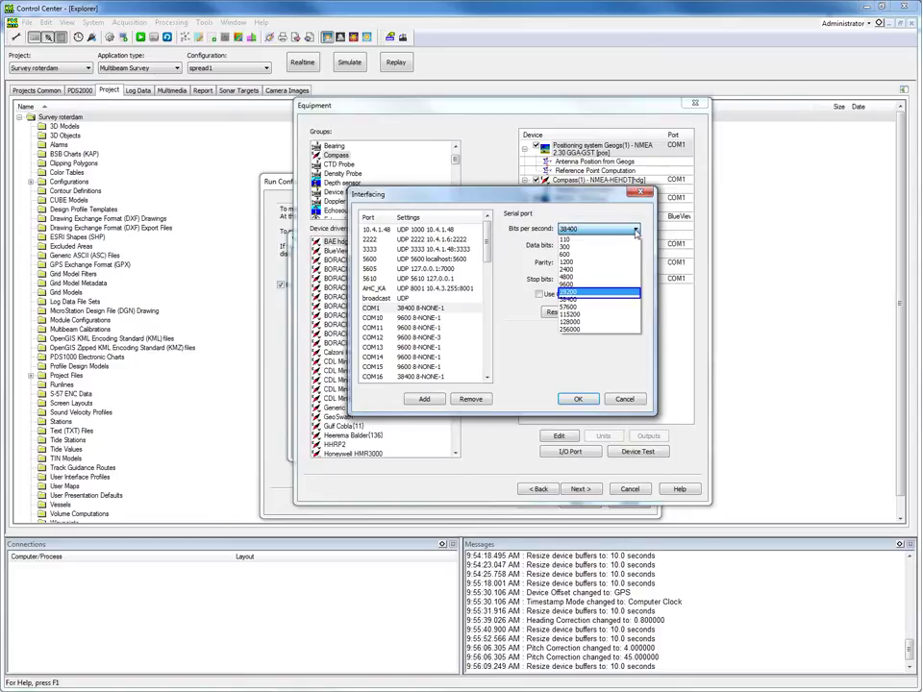
left_click(598, 293)
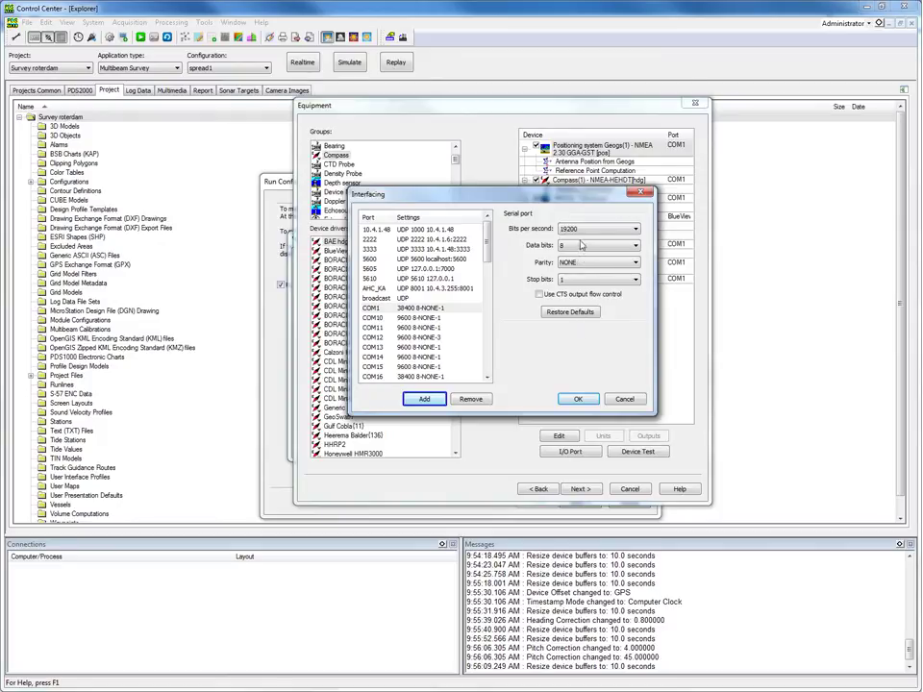
- Abandon a new serial port (number 6) and close Interfacing, leaving COM1 at 19200 baud
left_click(424, 399)
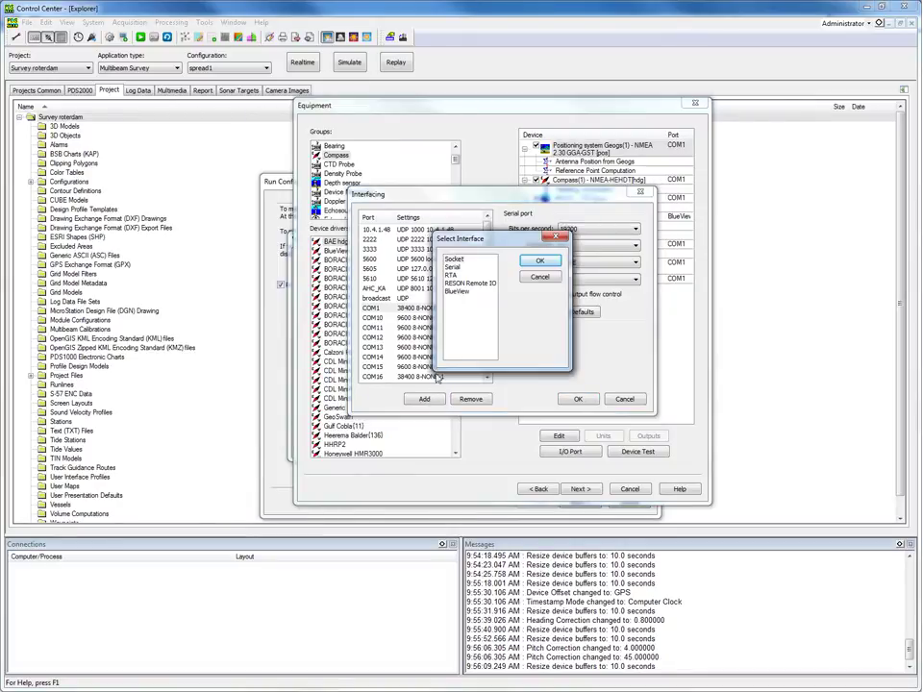
left_click(459, 270)
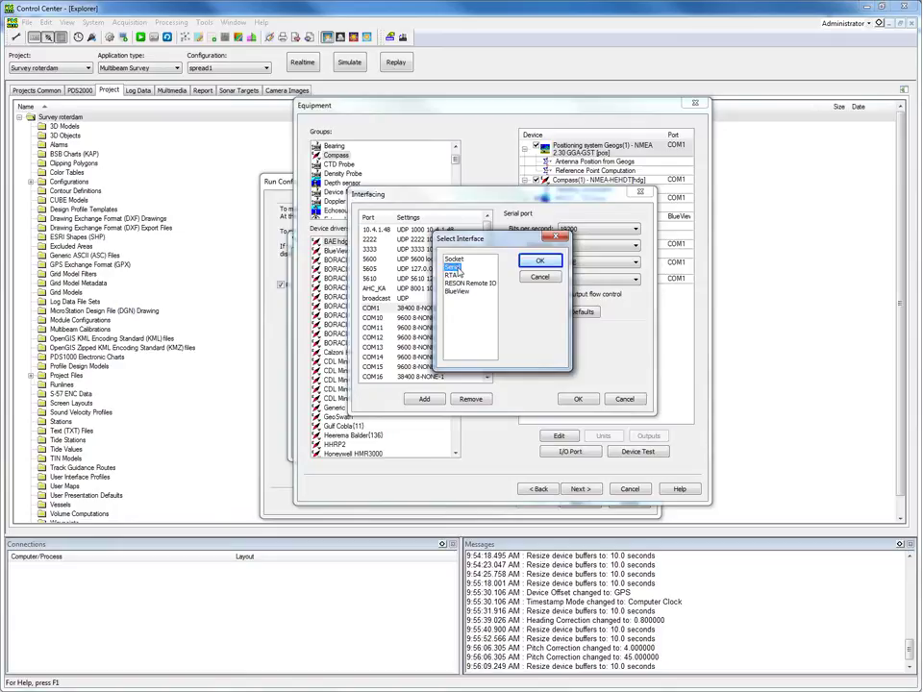
left_click(539, 262)
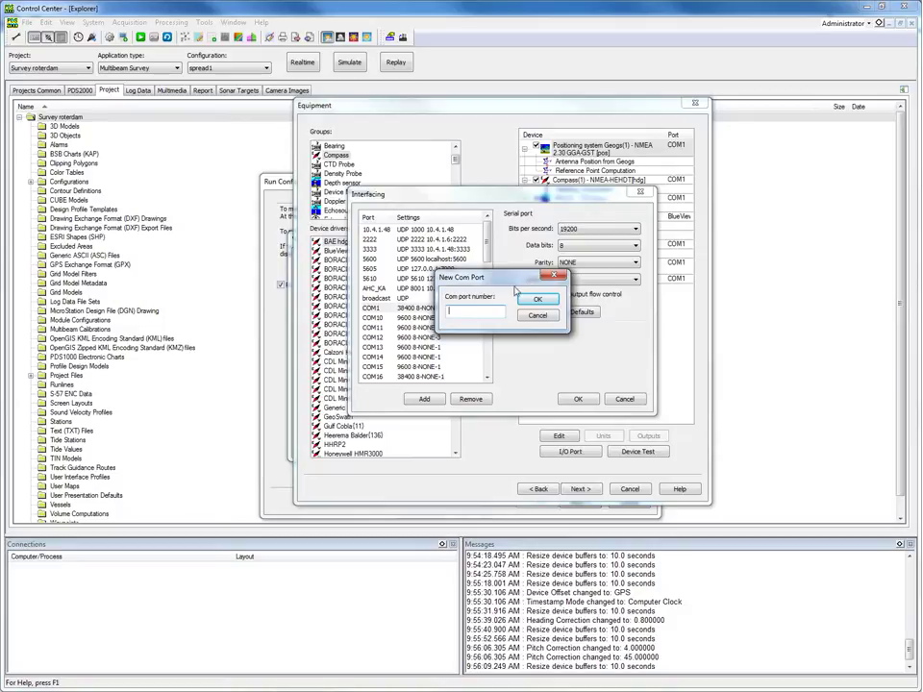
left_click(489, 309)
type("6")
left_click(530, 319)
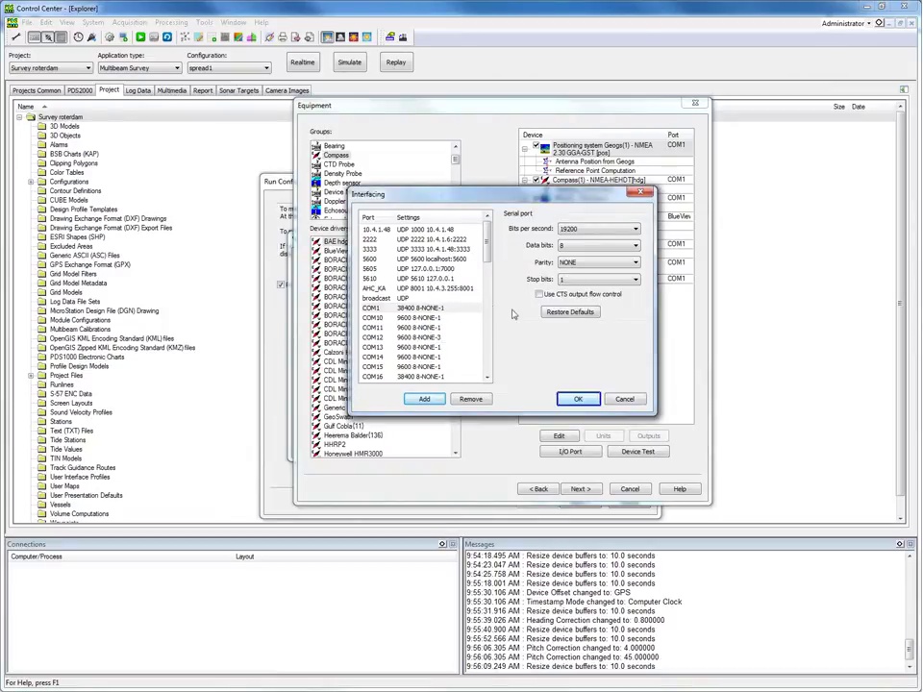
left_click(569, 400)
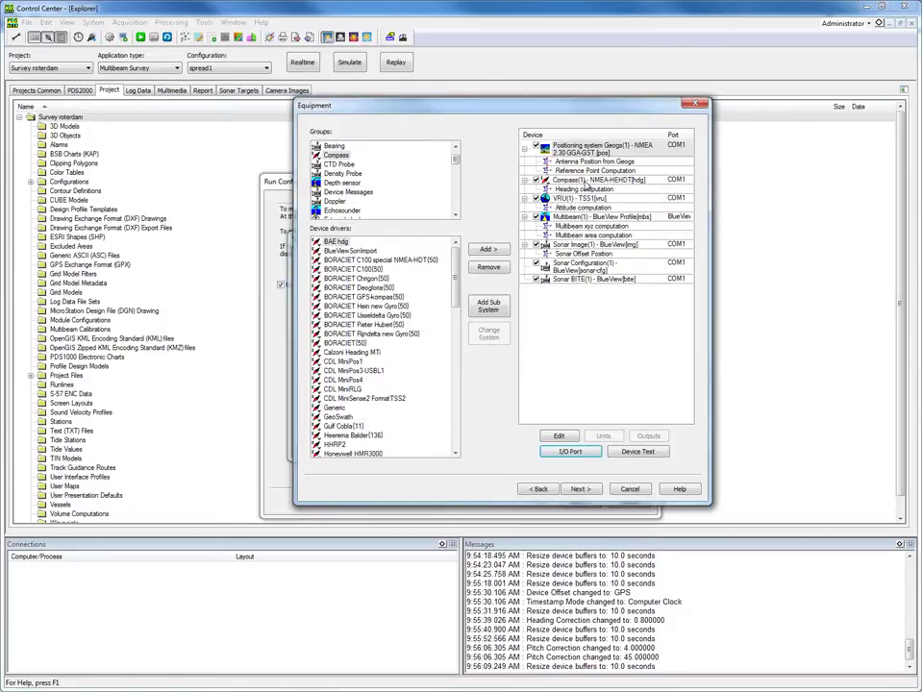
- Assign the Compass(1) - NMEA-HEHDT device to COM2 at 9600 baud, 8-NONE-1
left_click(583, 183)
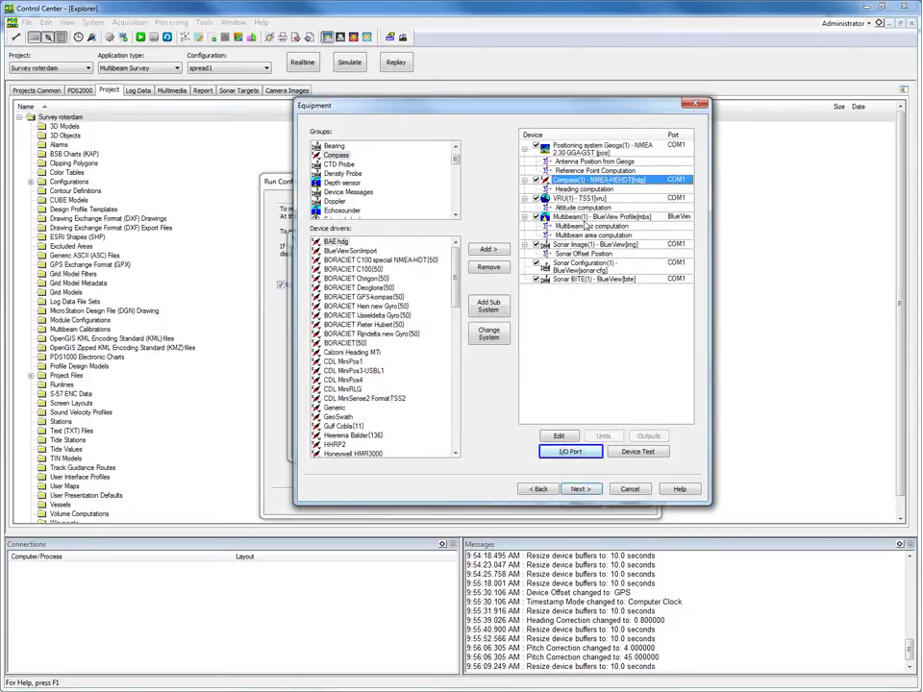
left_click(583, 454)
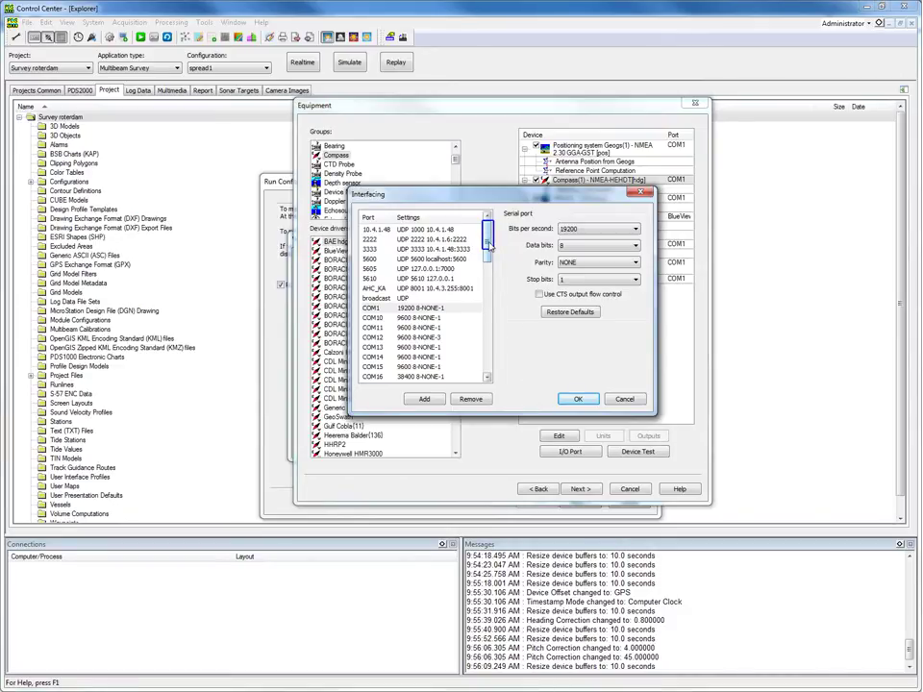
left_click_drag(488, 236, 487, 274)
left_click(405, 259)
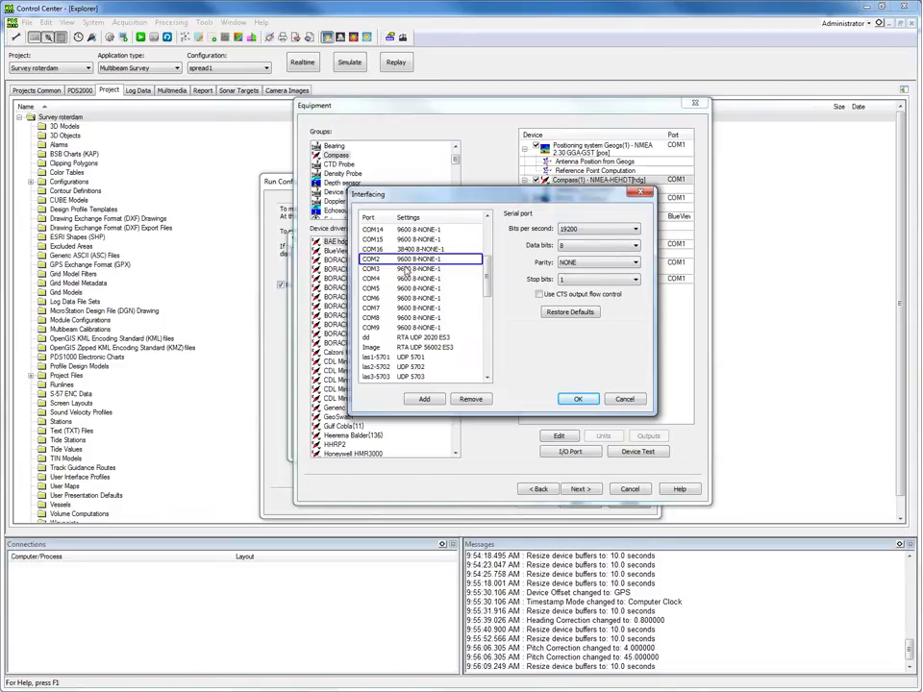
left_click(446, 260)
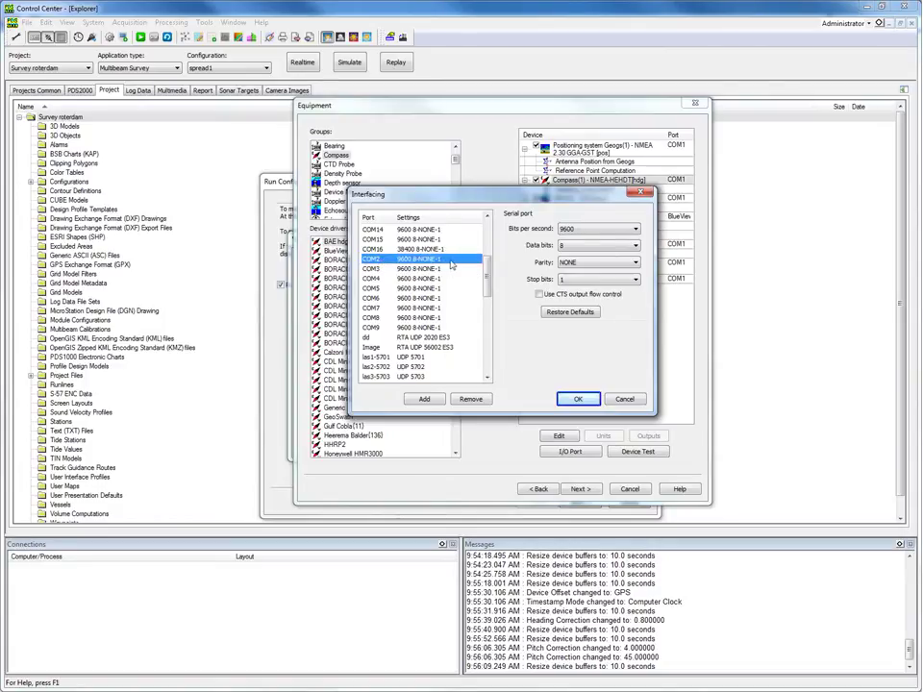
left_click(576, 400)
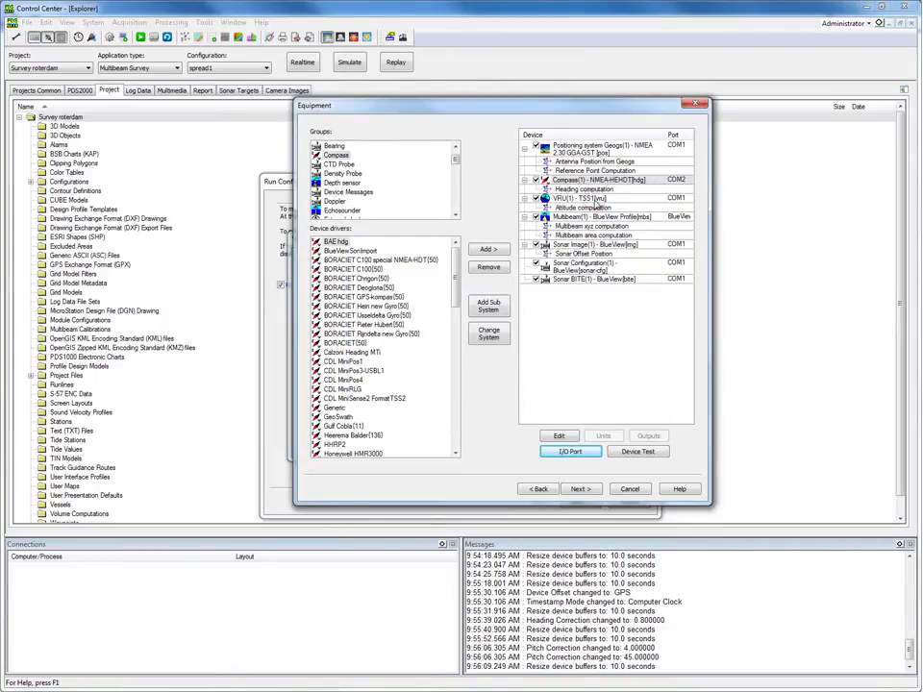
- Put the VRU(1) - TSS1 motion sensor on COM2 at 9600 baud, 8-NONE-1
left_click(594, 199)
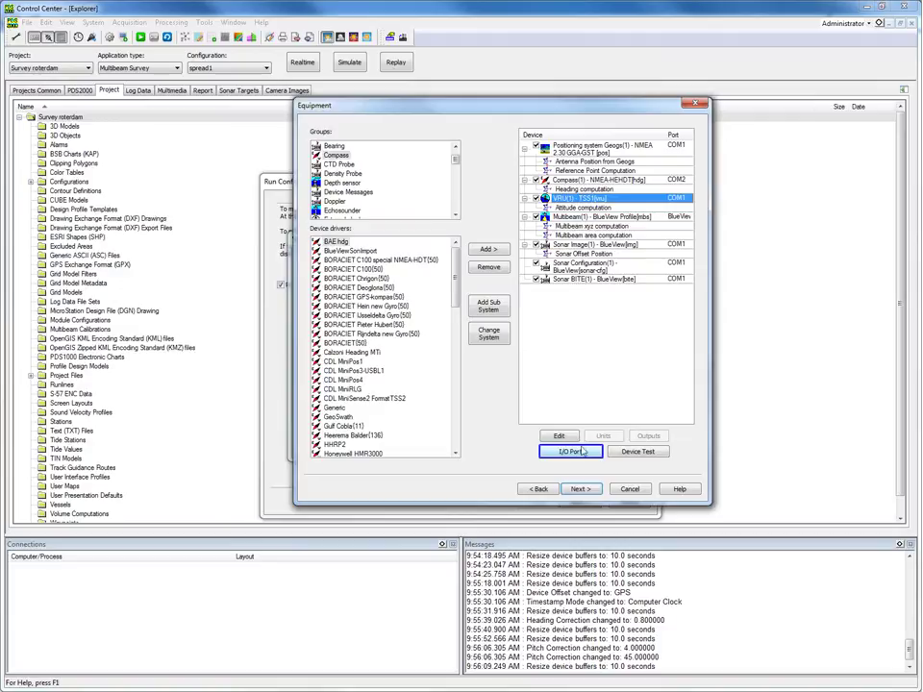
left_click(572, 451)
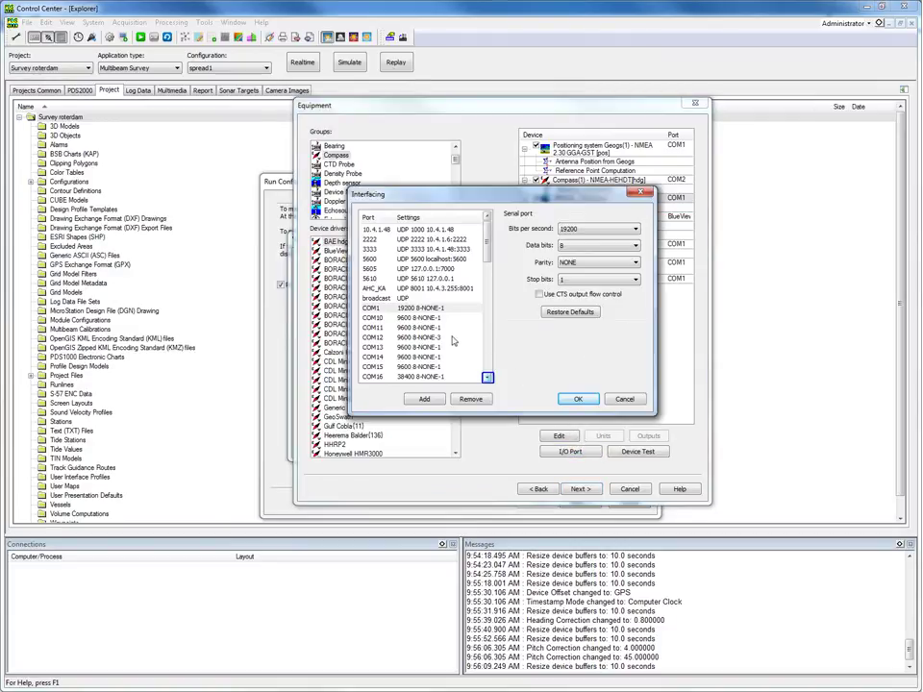
left_click(488, 377)
left_click(487, 378)
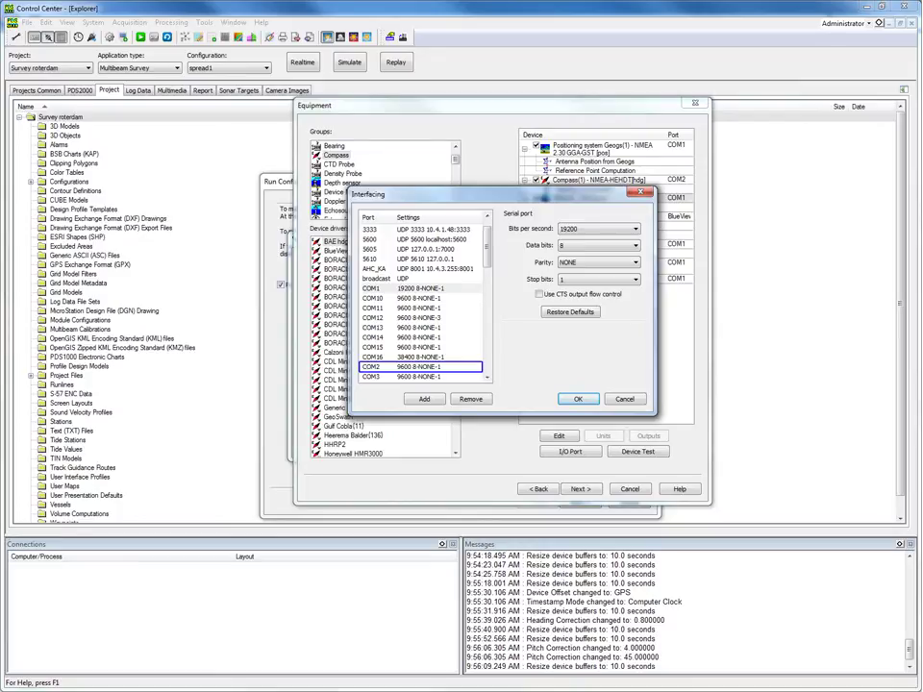
left_click(423, 366)
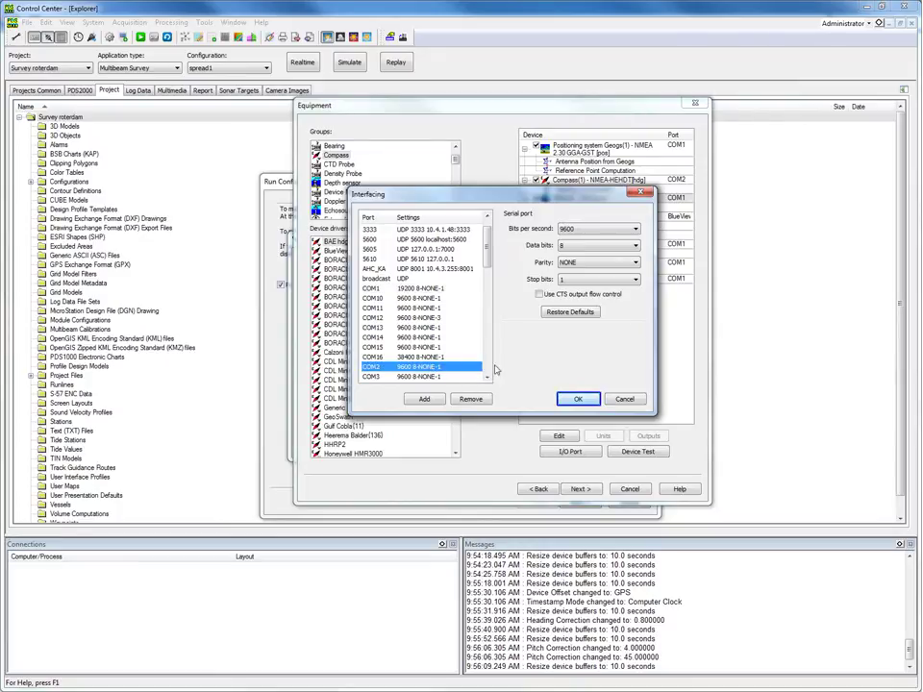
left_click(579, 397)
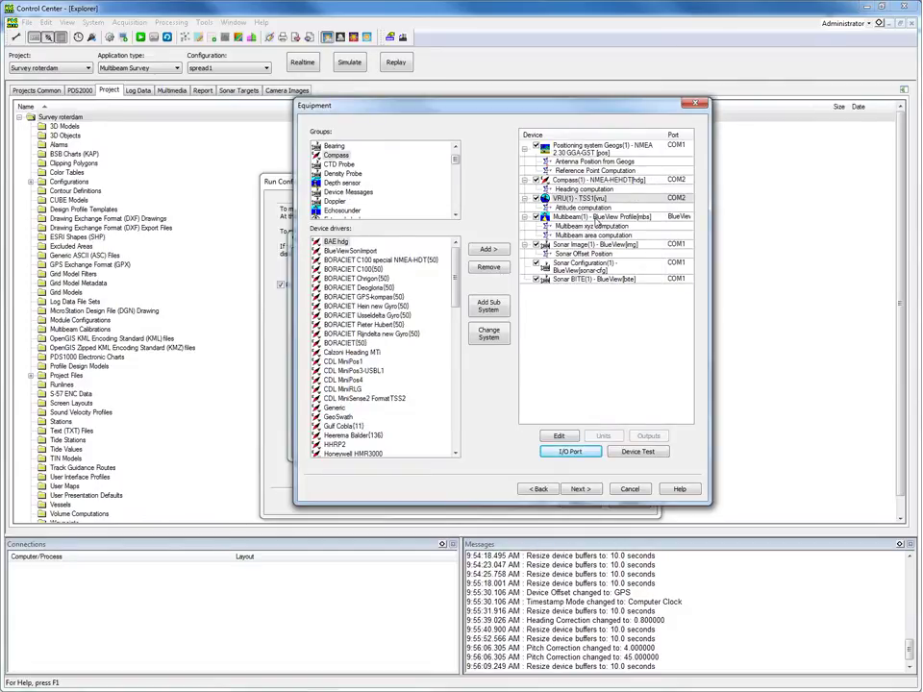
- Create a BlueView network port at host 192.168.1.45 and assign it to the BlueView Profile multibeam
left_click(595, 219)
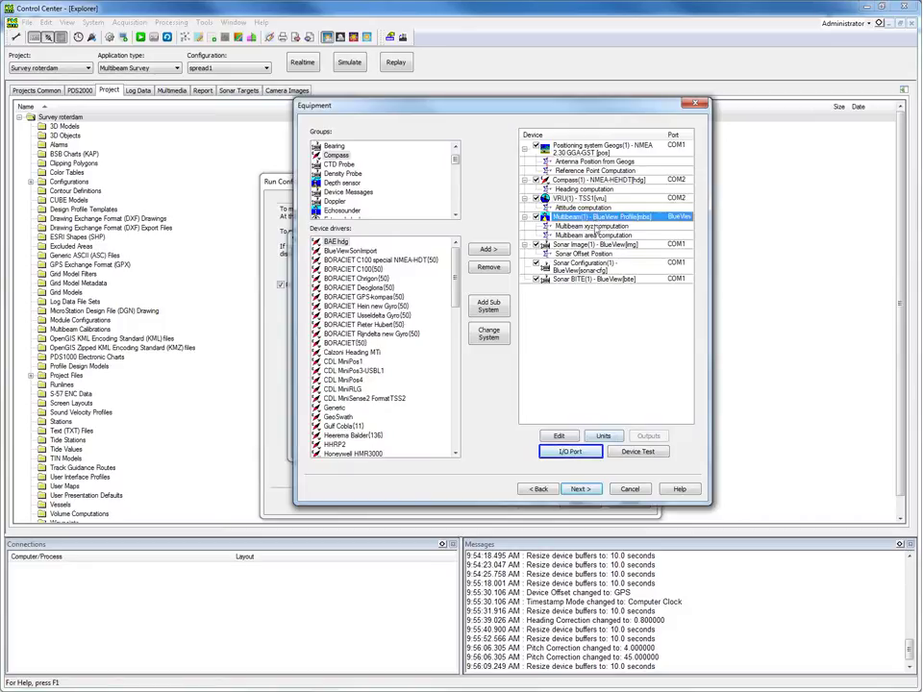
left_click(582, 449)
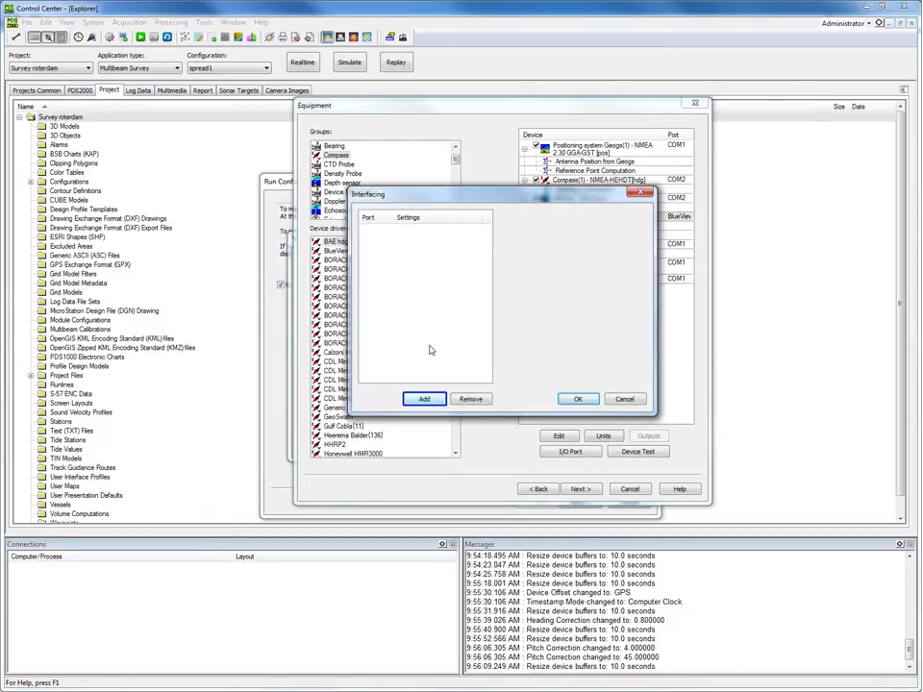
left_click(428, 400)
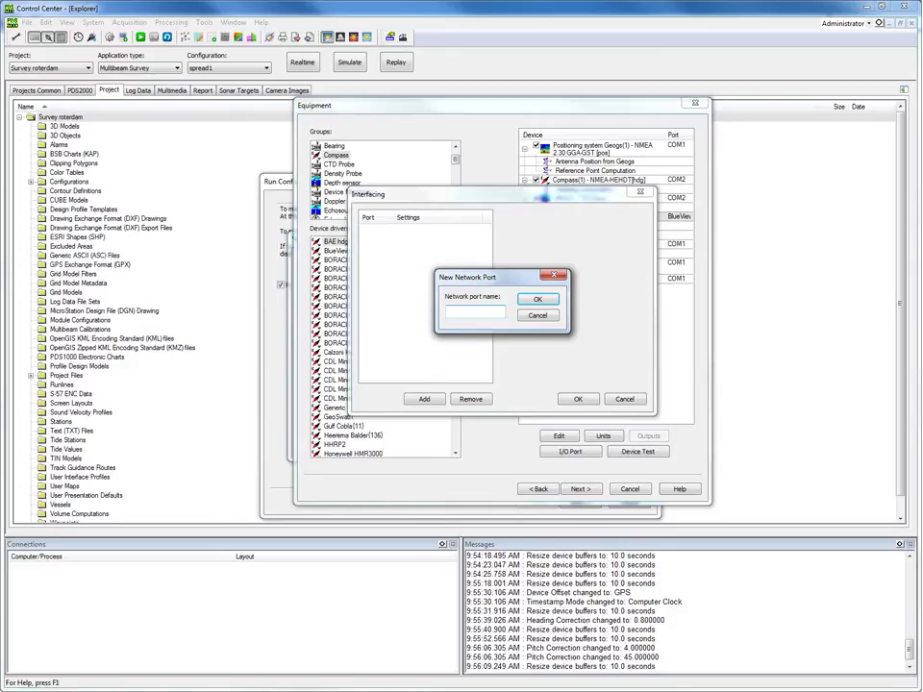
type("BlueView")
key("Return")
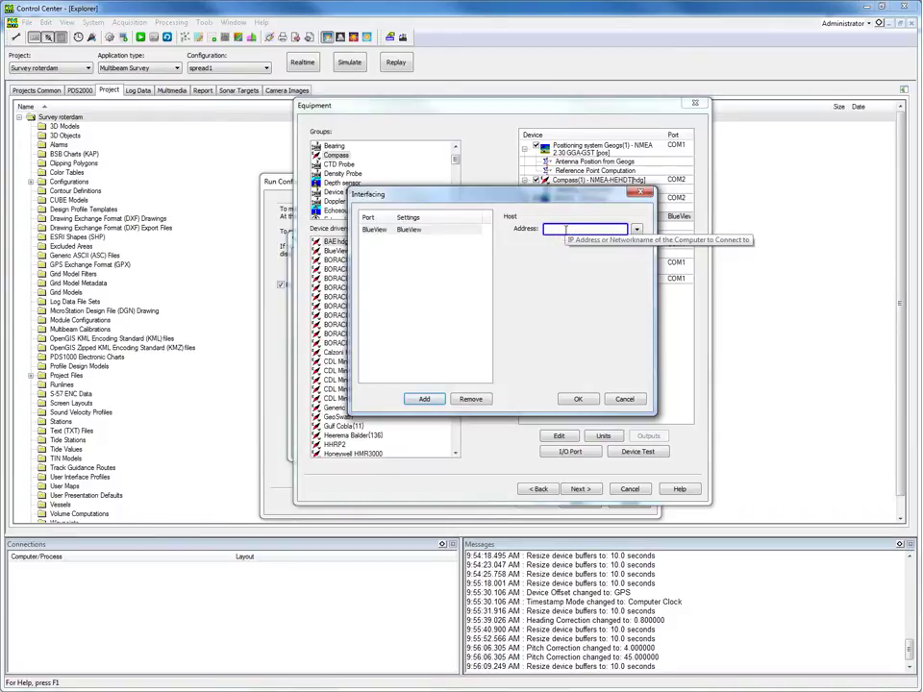
key("Tab")
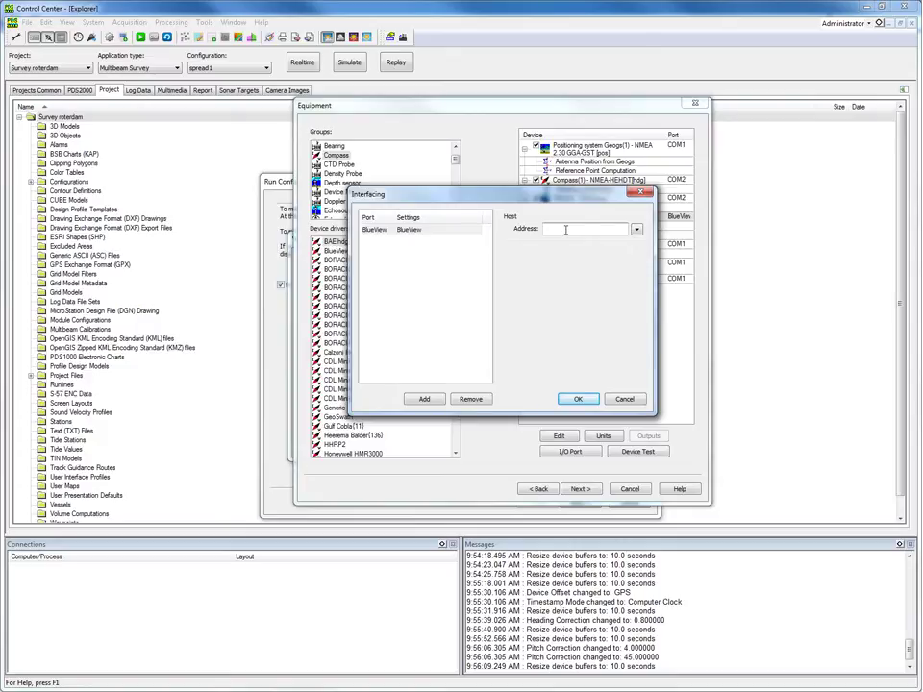
type("192.168.1.45")
key("Tab")
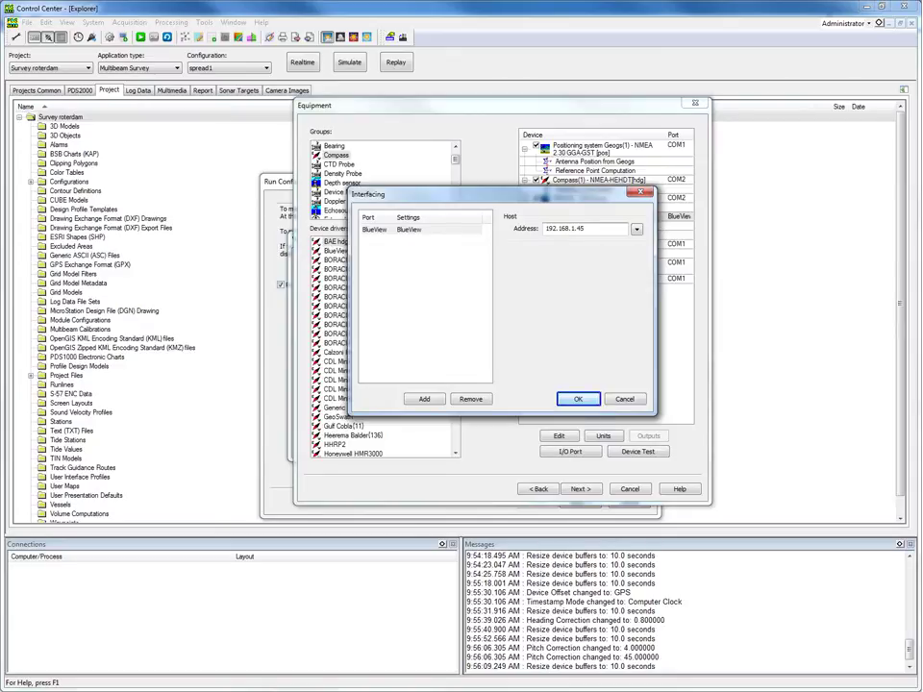
left_click(577, 399)
left_click(577, 399)
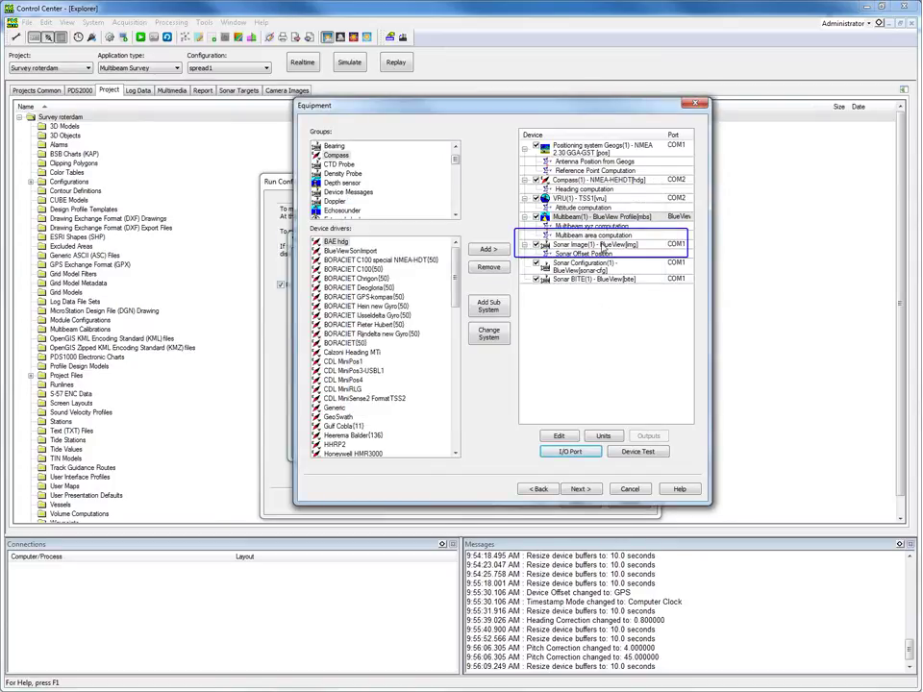
- Move Sonar Image and Sonar Configuration onto the BlueView port at 192.168.1.45
left_click(602, 246)
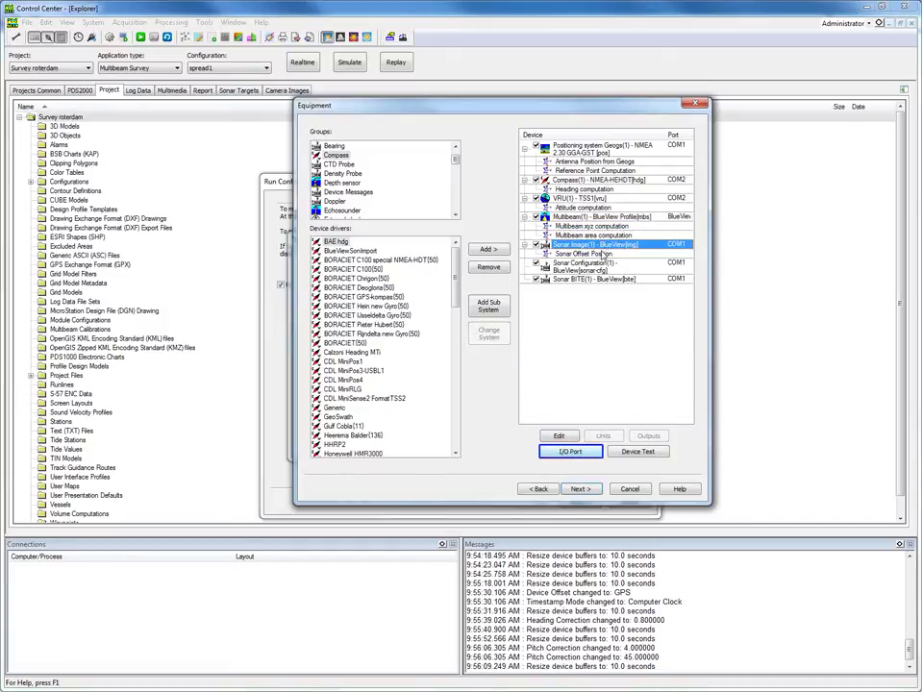
left_click(588, 451)
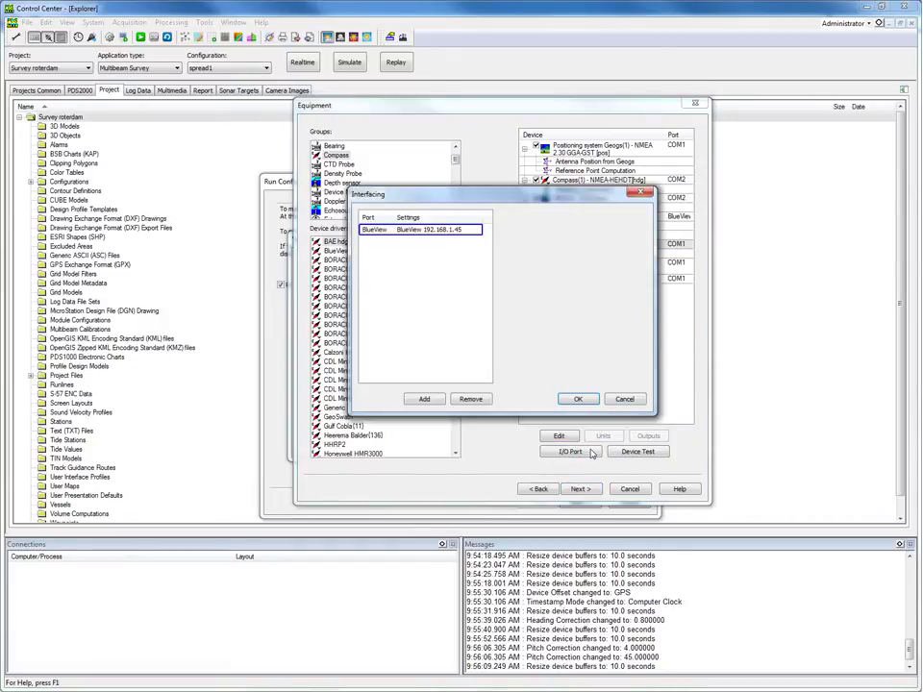
left_click(433, 234)
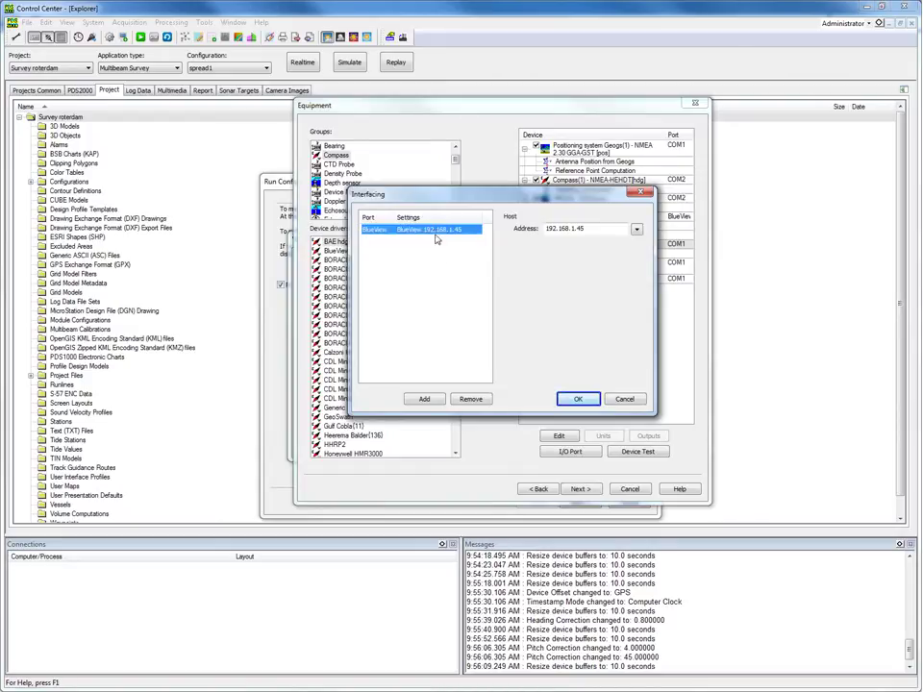
left_click(578, 401)
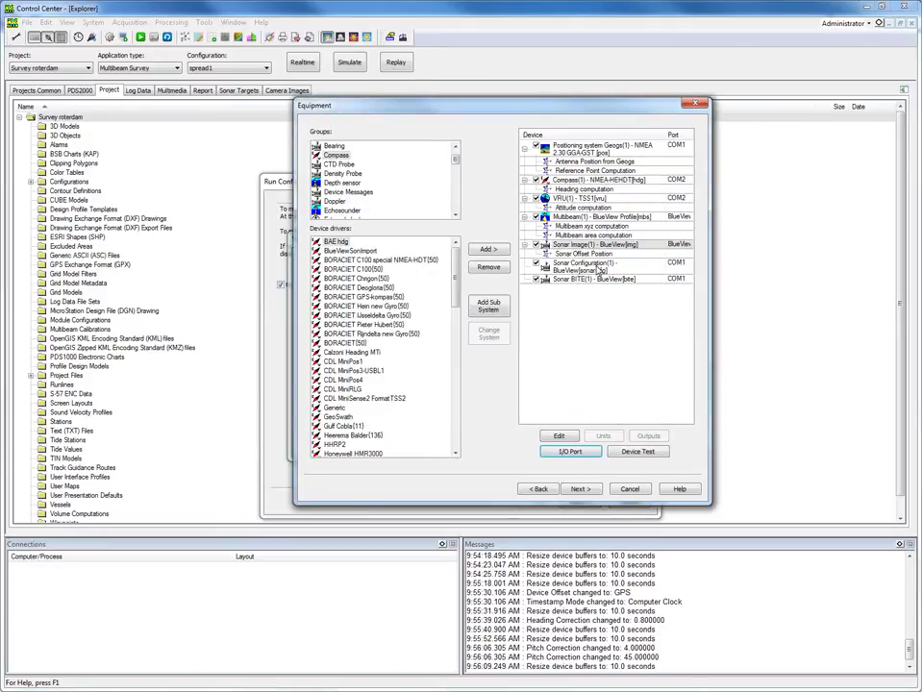
left_click(598, 272)
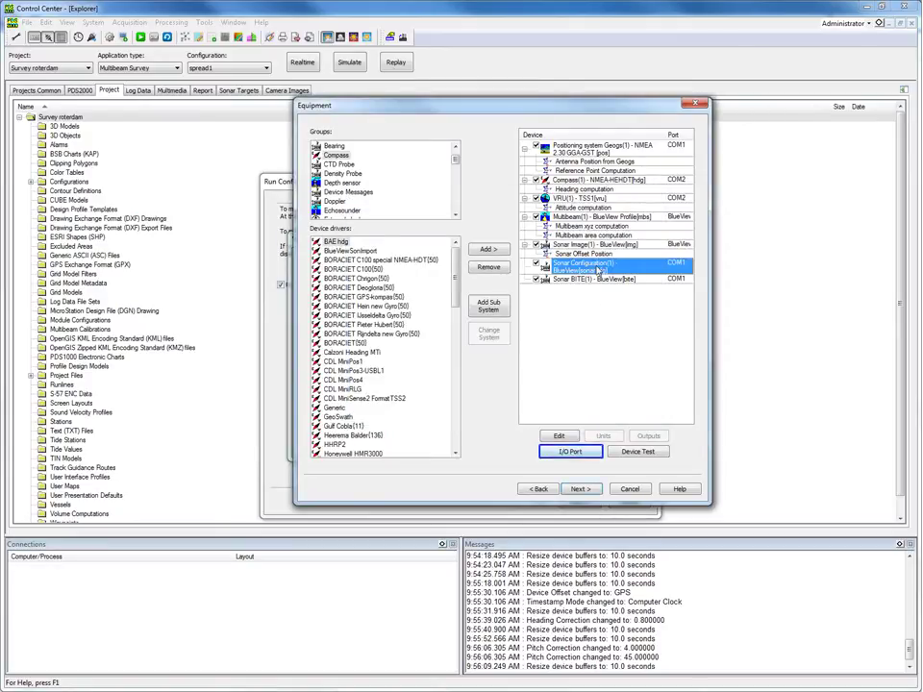
left_click(570, 452)
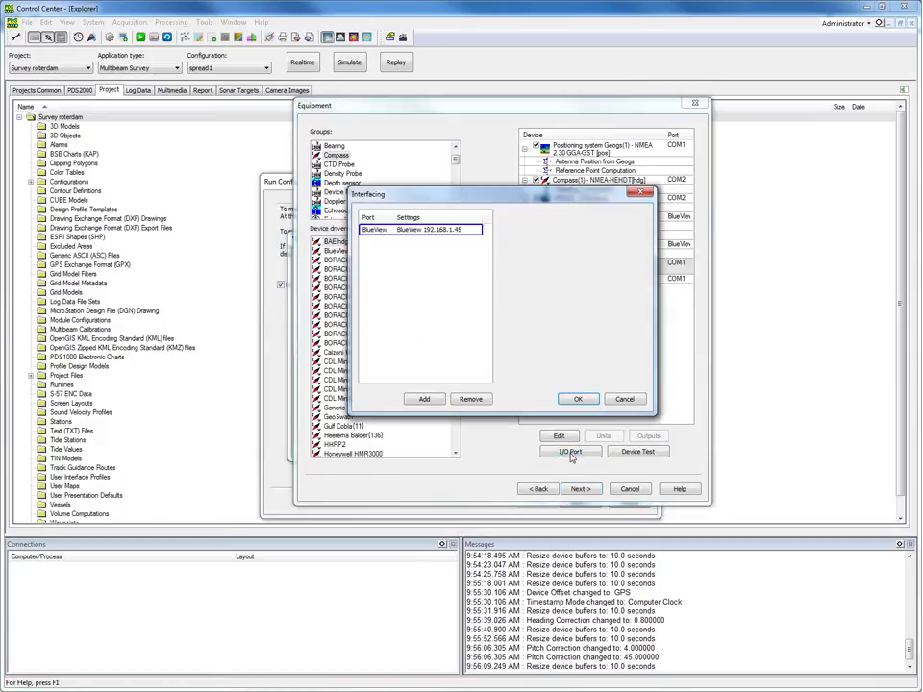
left_click(458, 233)
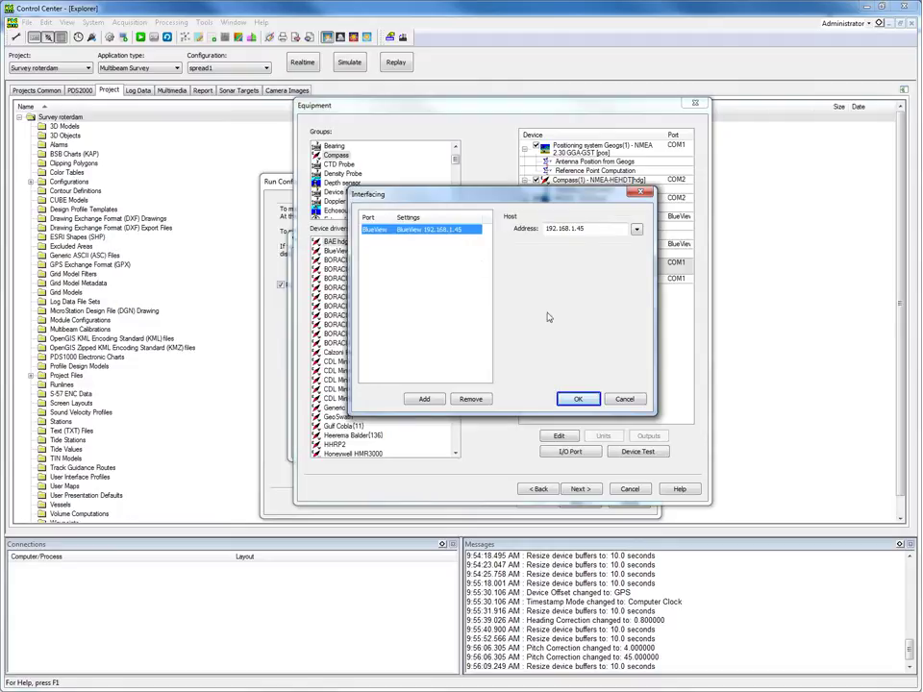
left_click(578, 400)
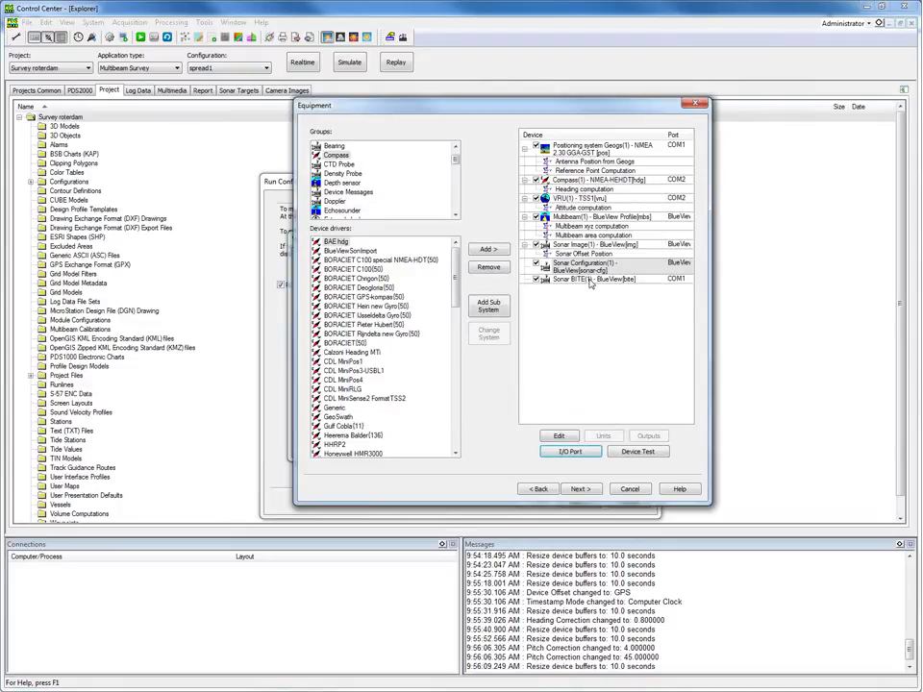
- Move Sonar BITE onto the BlueView port at 192.168.1.45 as well
left_click(591, 280)
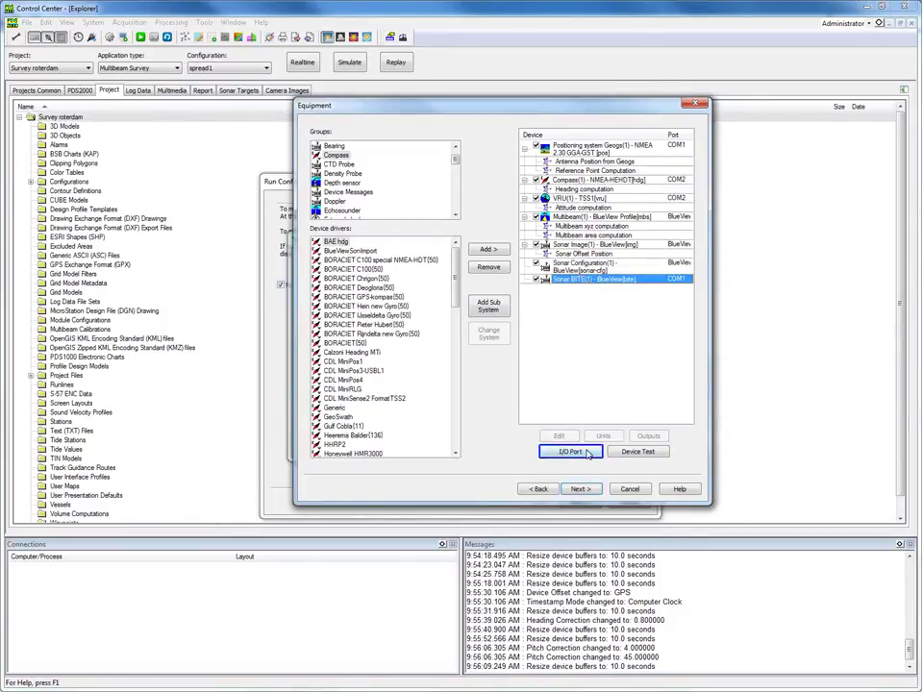
left_click(586, 452)
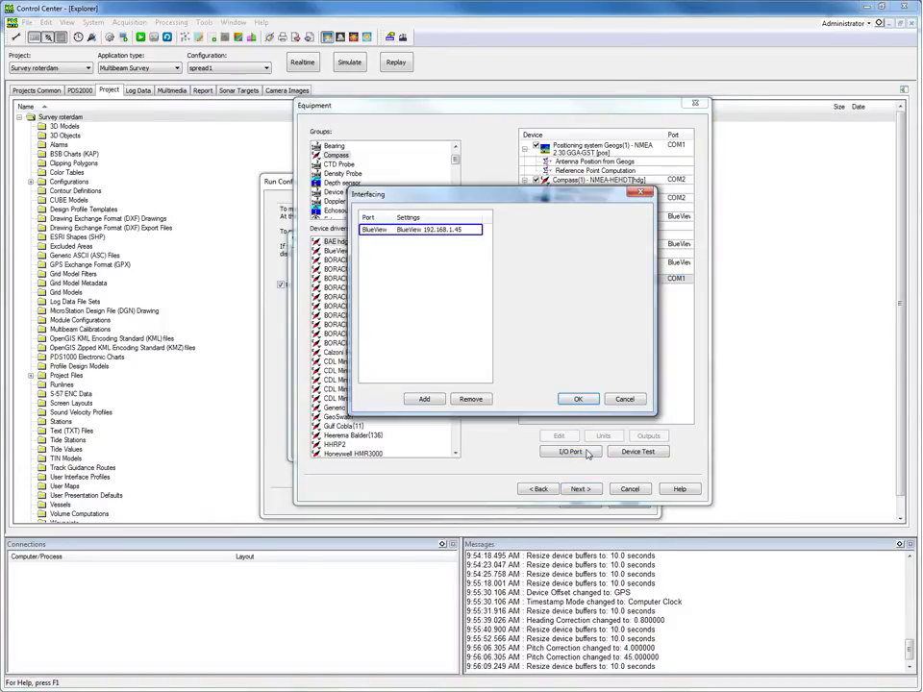
left_click(432, 231)
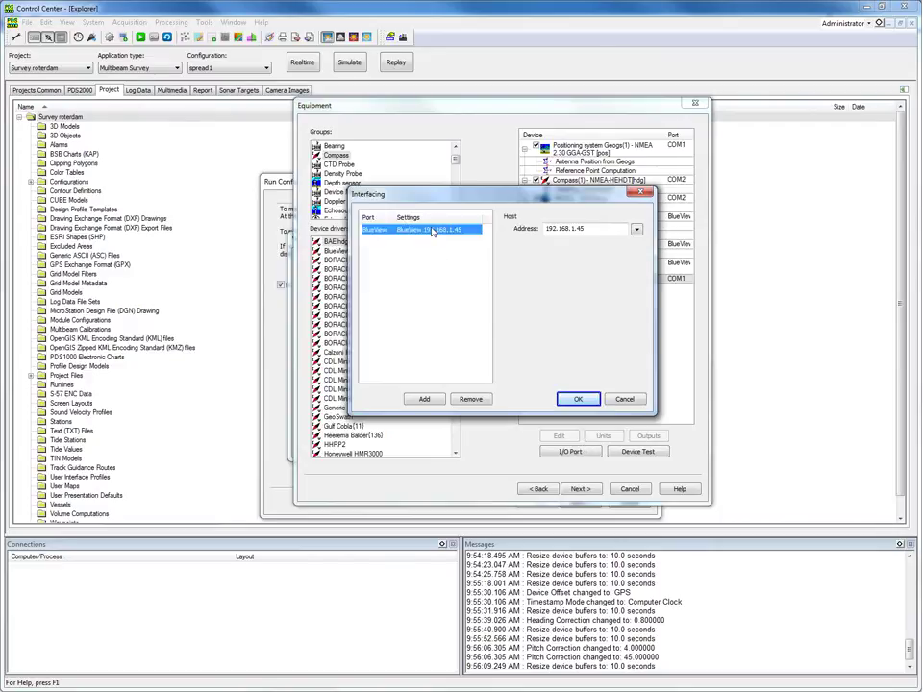
left_click(595, 402)
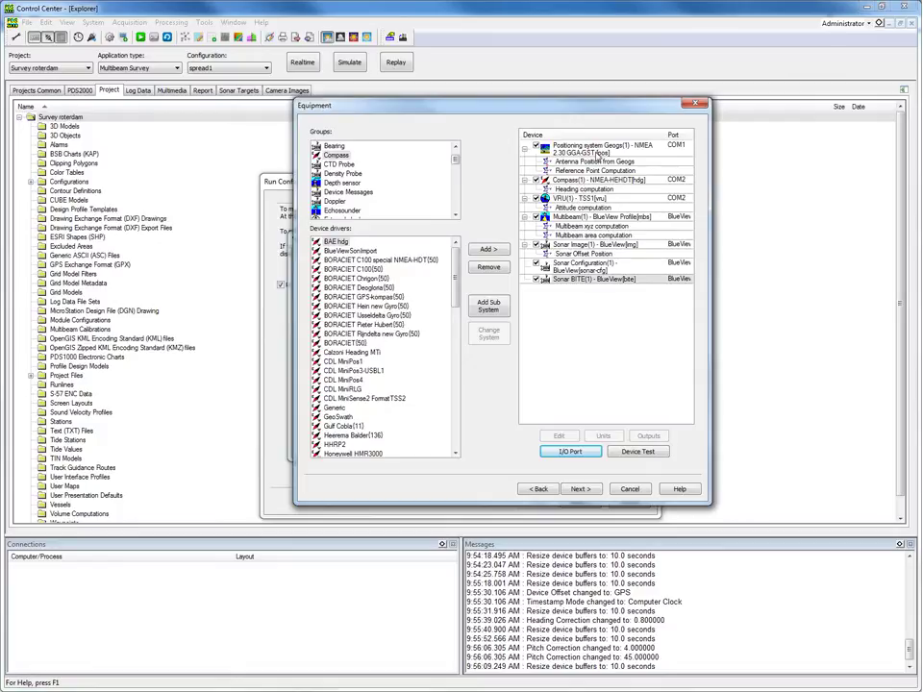
left_click(600, 155)
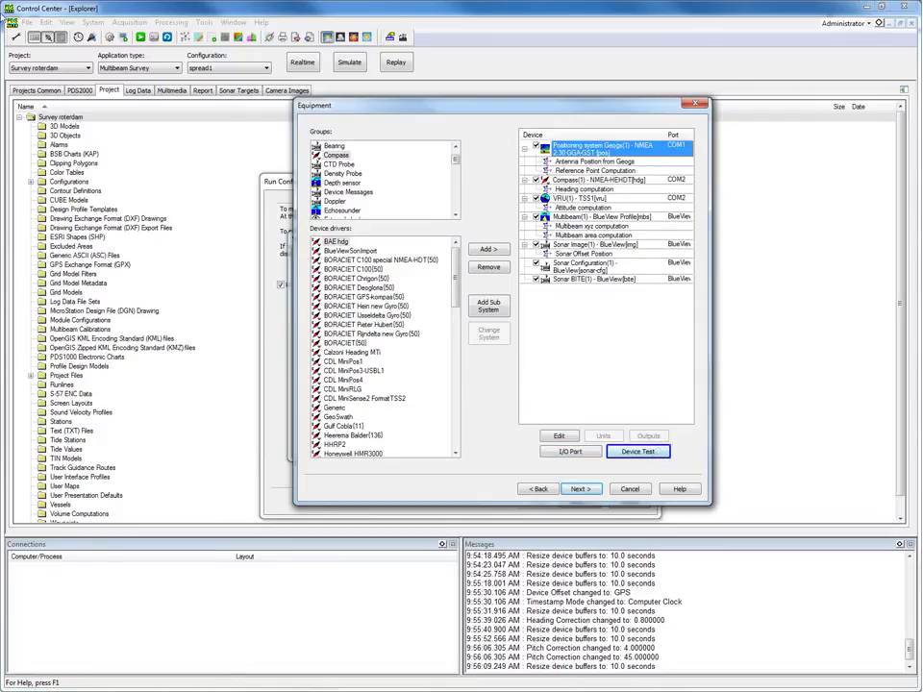
left_click_drag(3, 38, 514, 17)
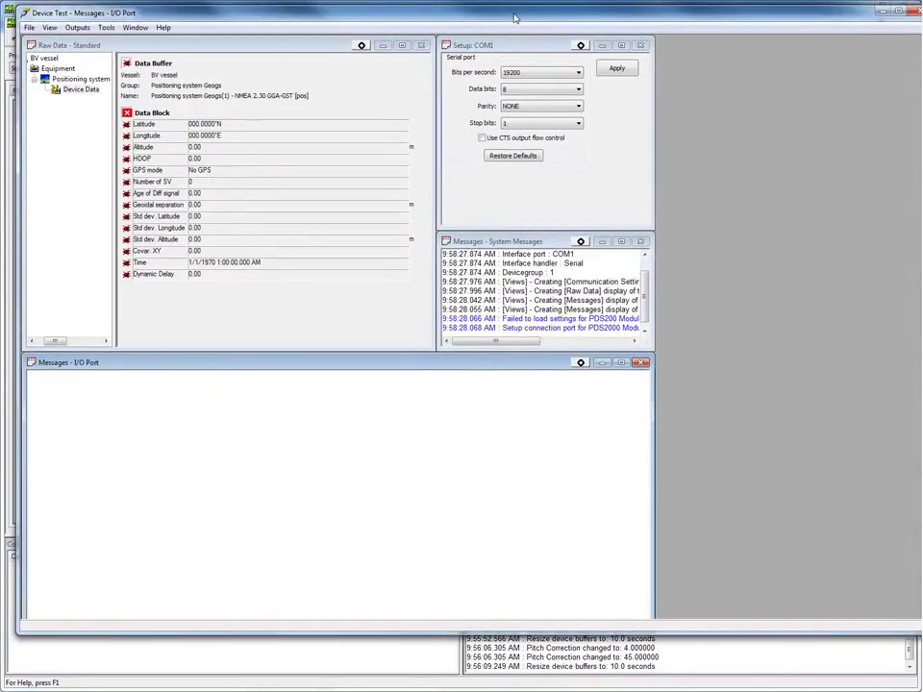
key("alt+F4")
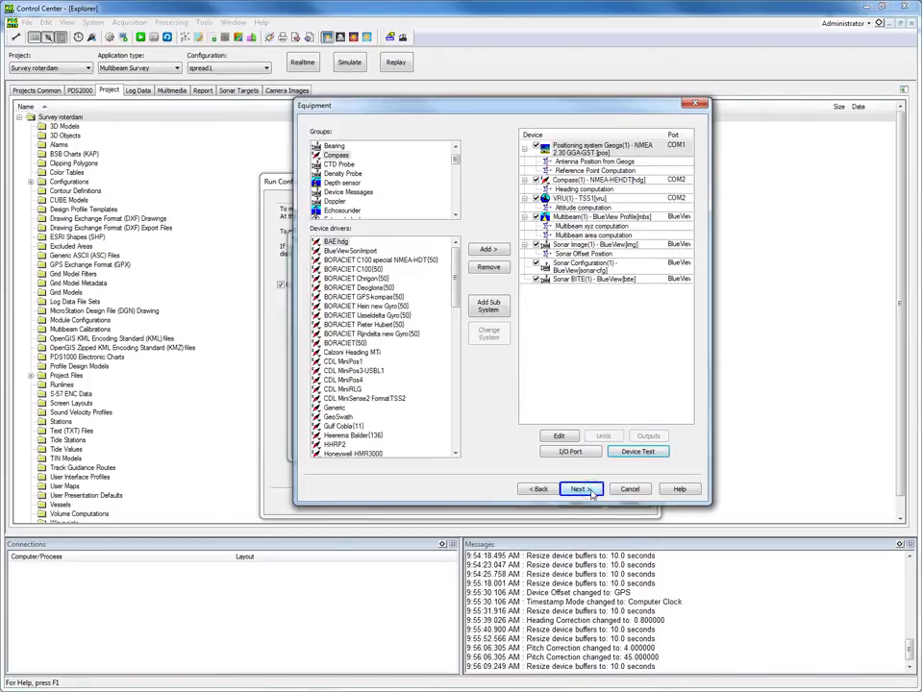
- Pass Equipment, Computations and Data Sources unchanged, review Guidance's Runlines and Route tabs, reach Logging
left_click(580, 489)
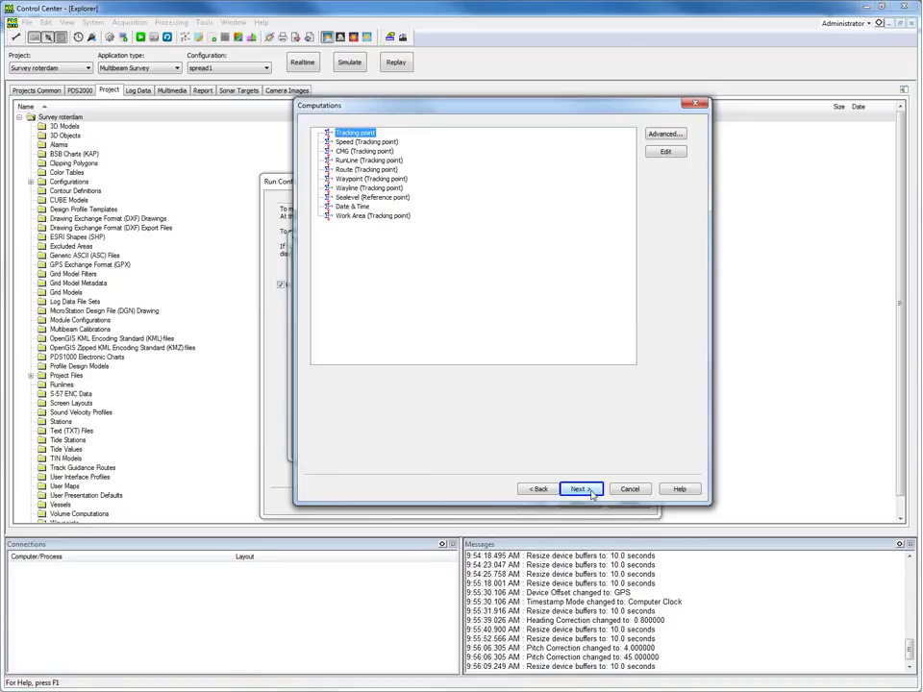
left_click(591, 493)
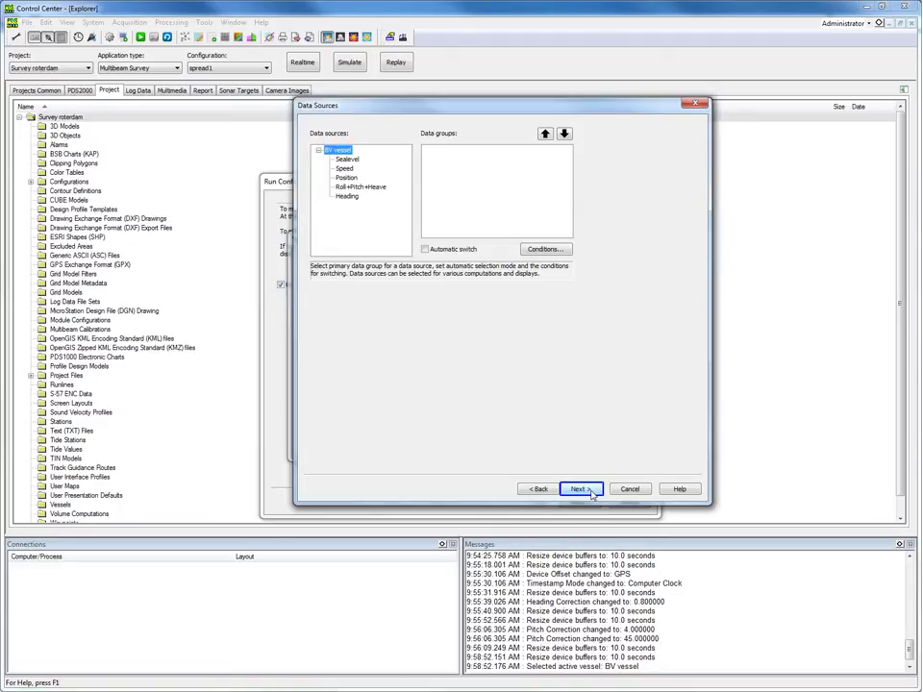
left_click(590, 491)
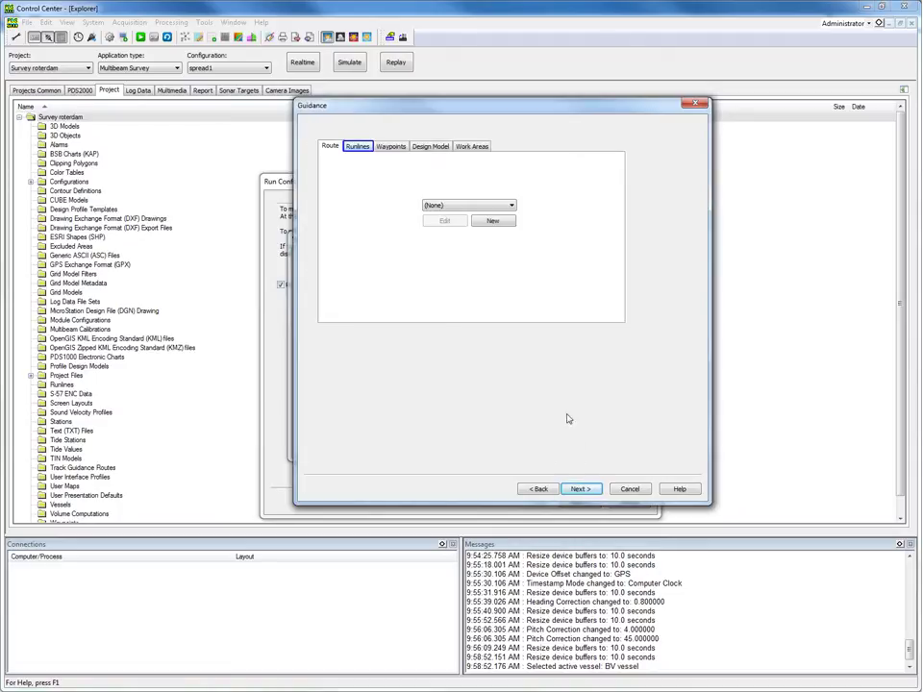
left_click(356, 147)
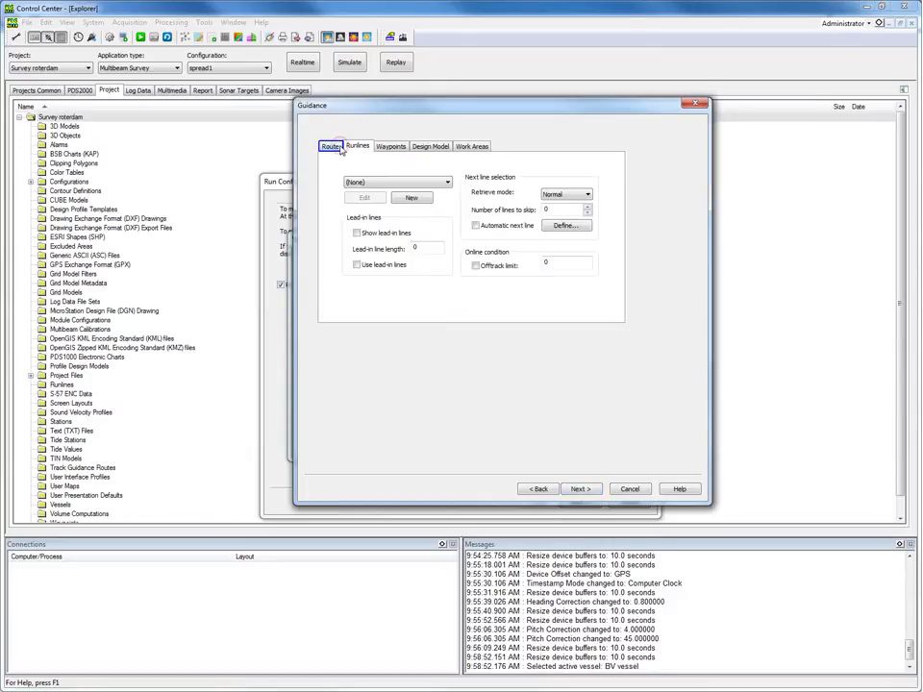
left_click(338, 147)
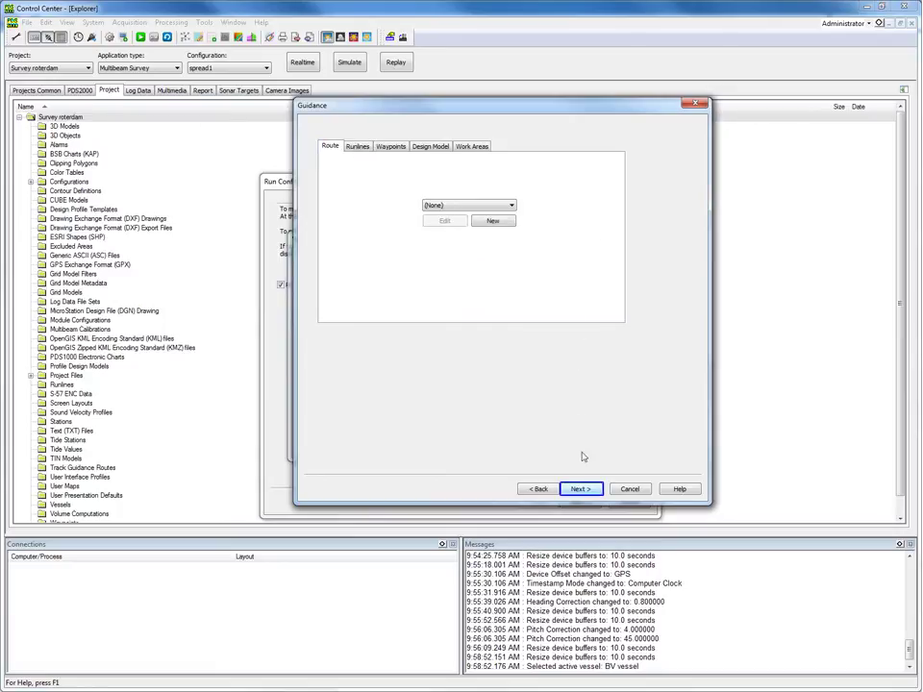
left_click(580, 489)
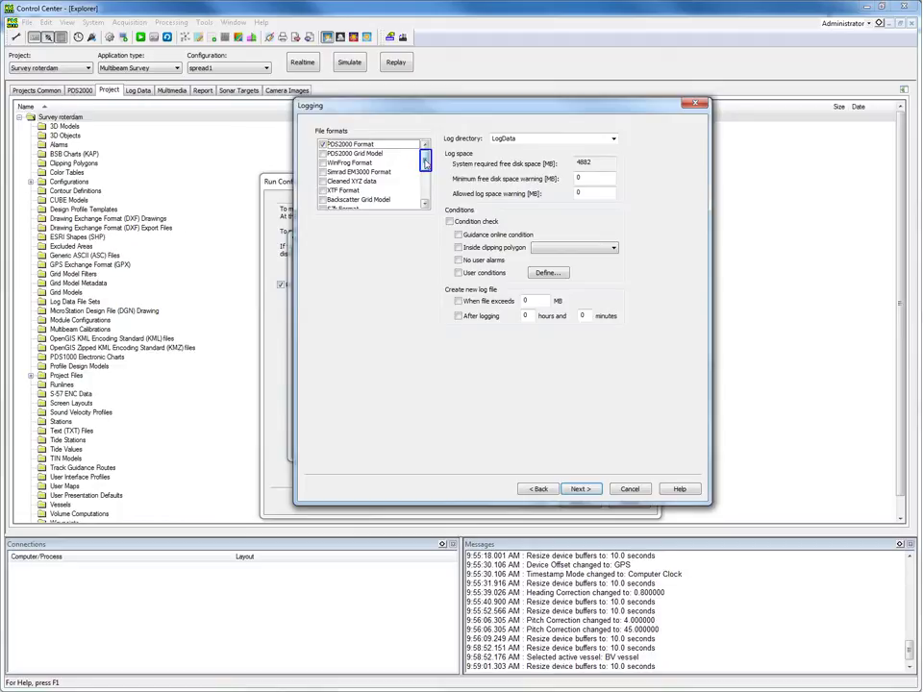
- Toggle the Condition check in the Logging file formats and advance to the Simulation page
mouse_move(426, 161)
left_mouse_down()
mouse_move(426, 193)
mouse_move(431, 164)
left_mouse_up()
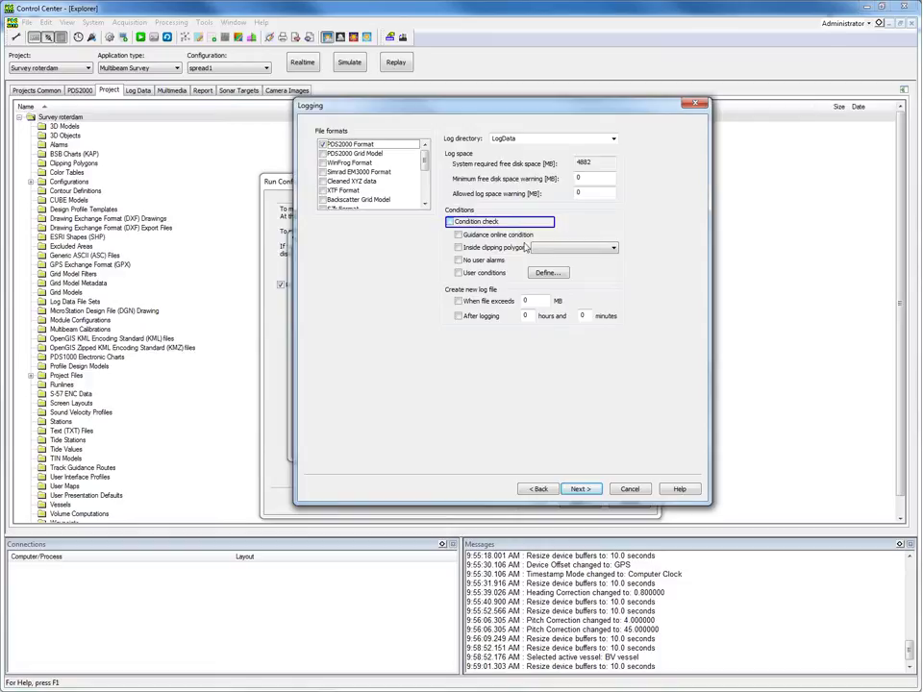
left_click(449, 222)
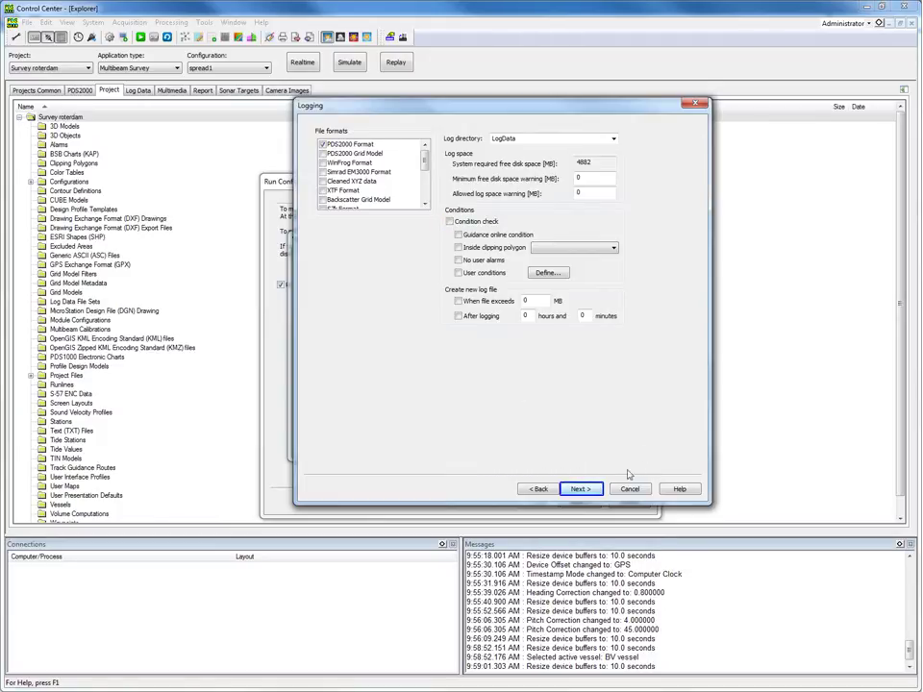
left_click(596, 491)
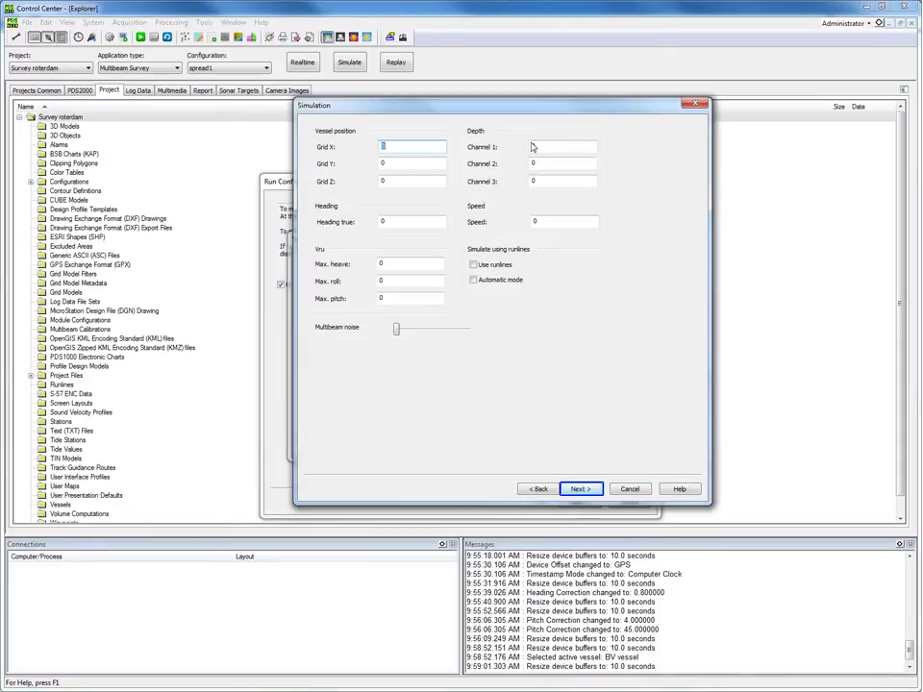
- Replace the positioning system's alias with 'position' on the Aliases page and advance
left_click(582, 489)
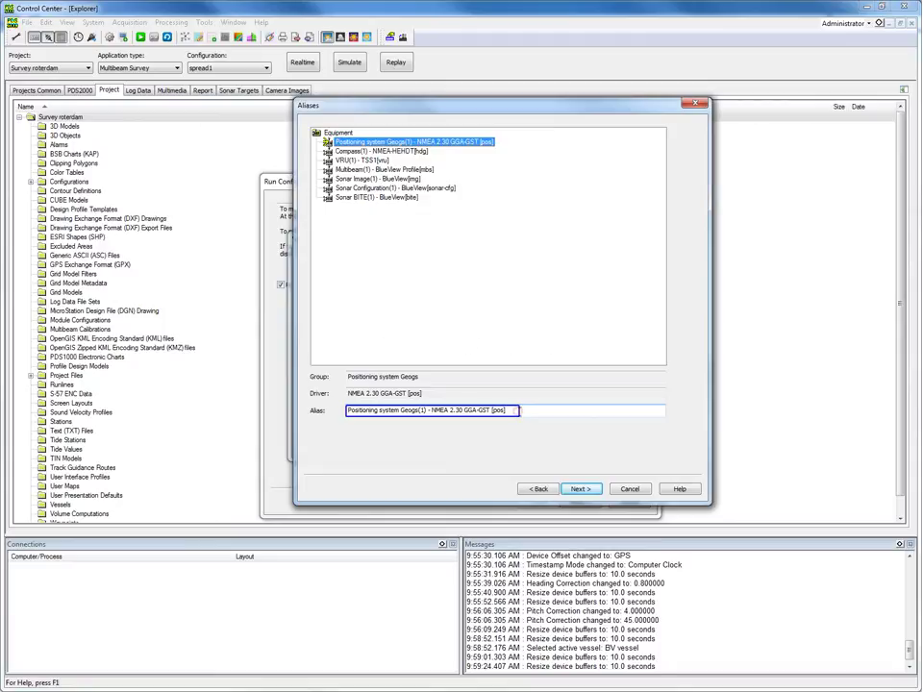
left_click(519, 411)
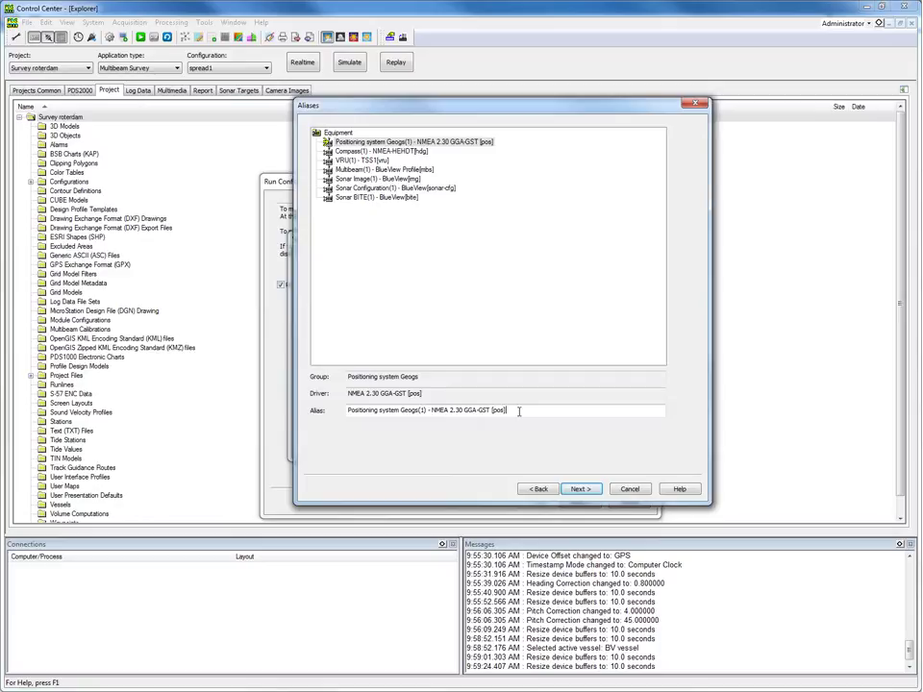
key("BackSpace")
key("ctrl+a")
key("BackSpace")
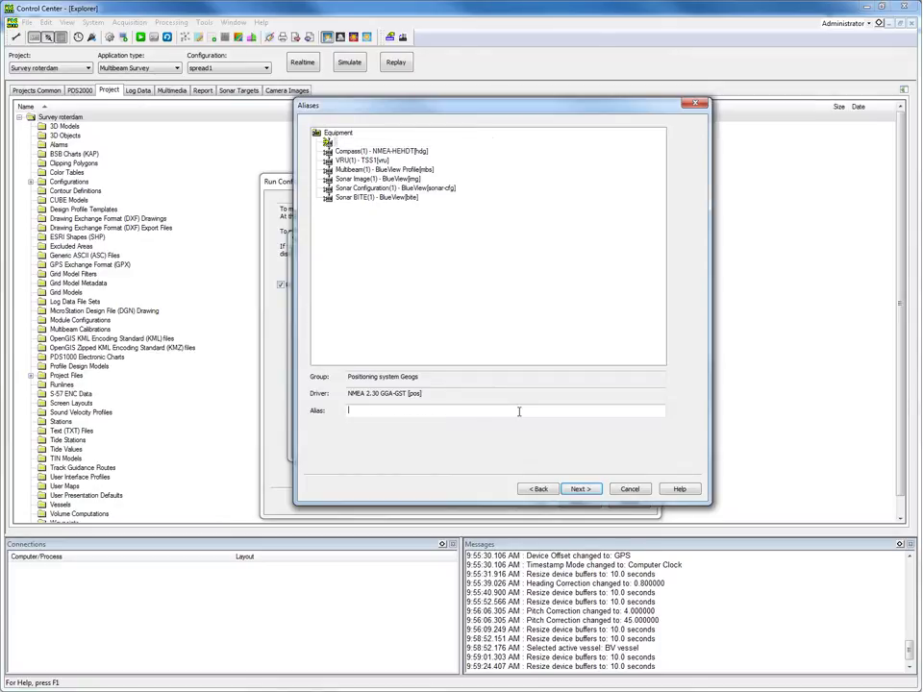
type("position")
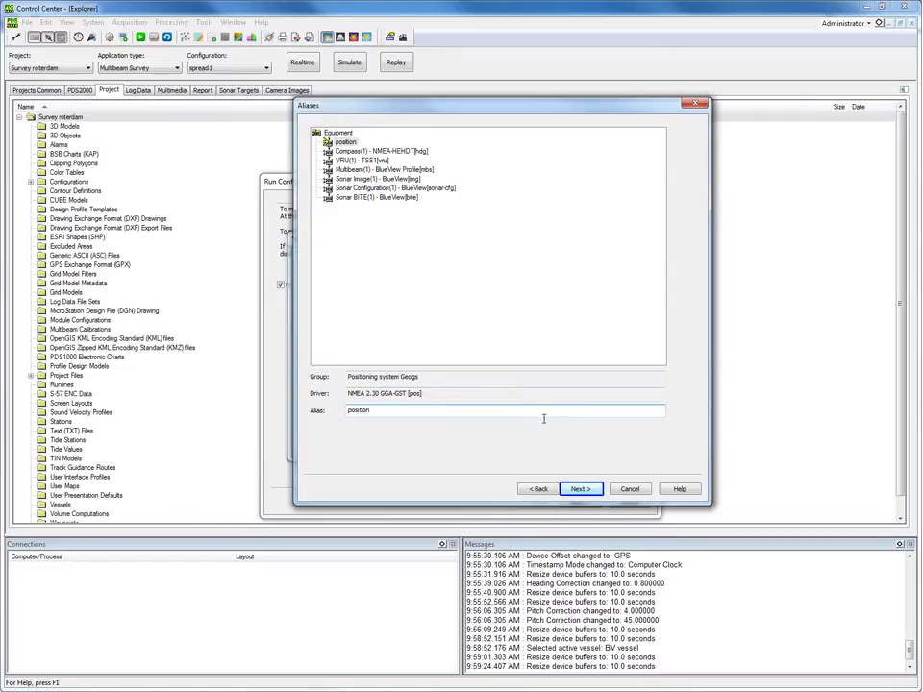
left_click(579, 490)
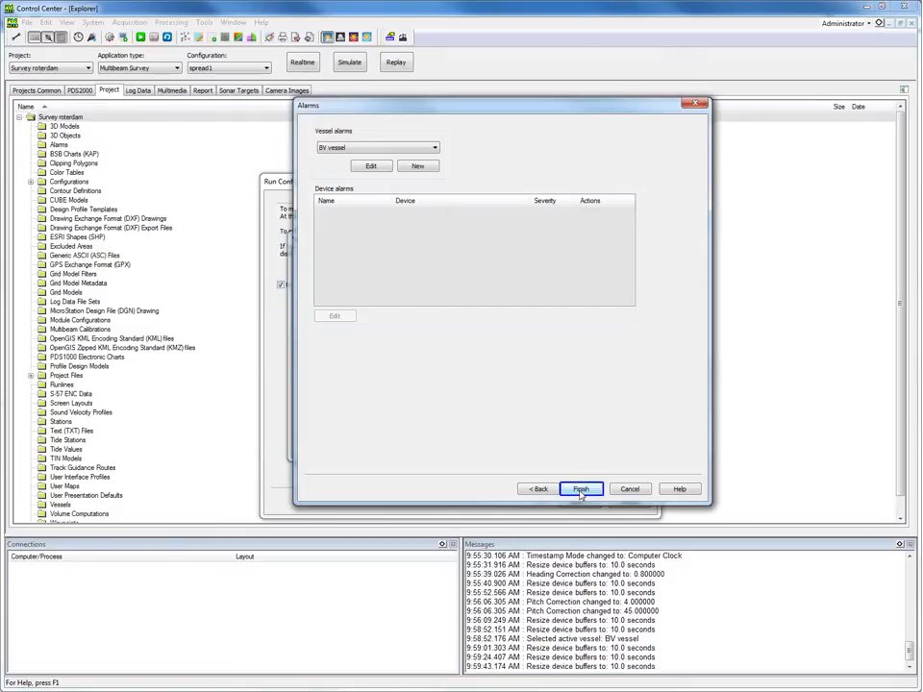
- Add BV vessel as the local vessel and step through Layouts, Events and Alarms to Finish
left_click(580, 490)
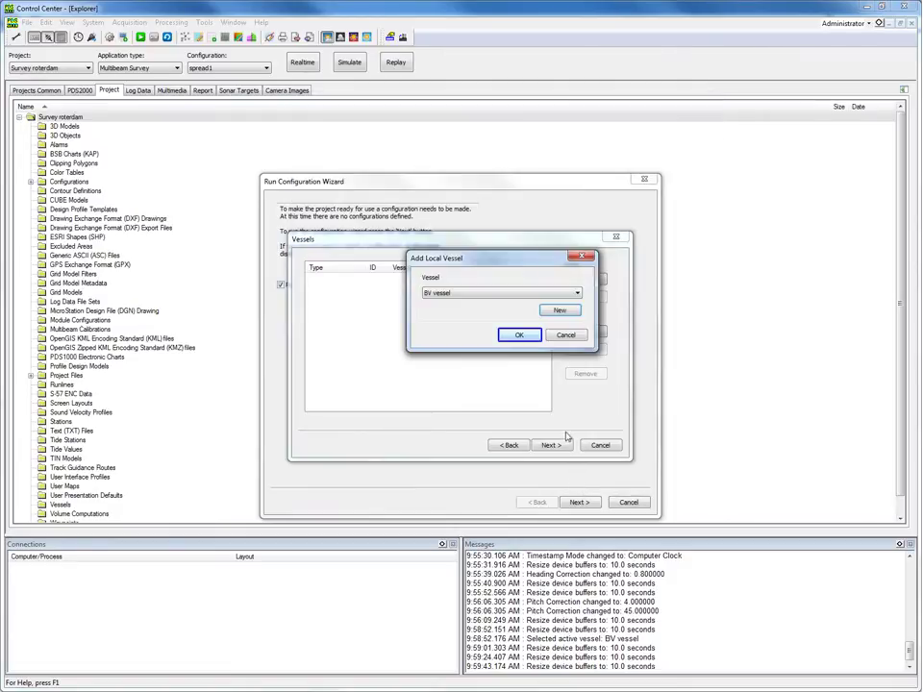
left_click(517, 335)
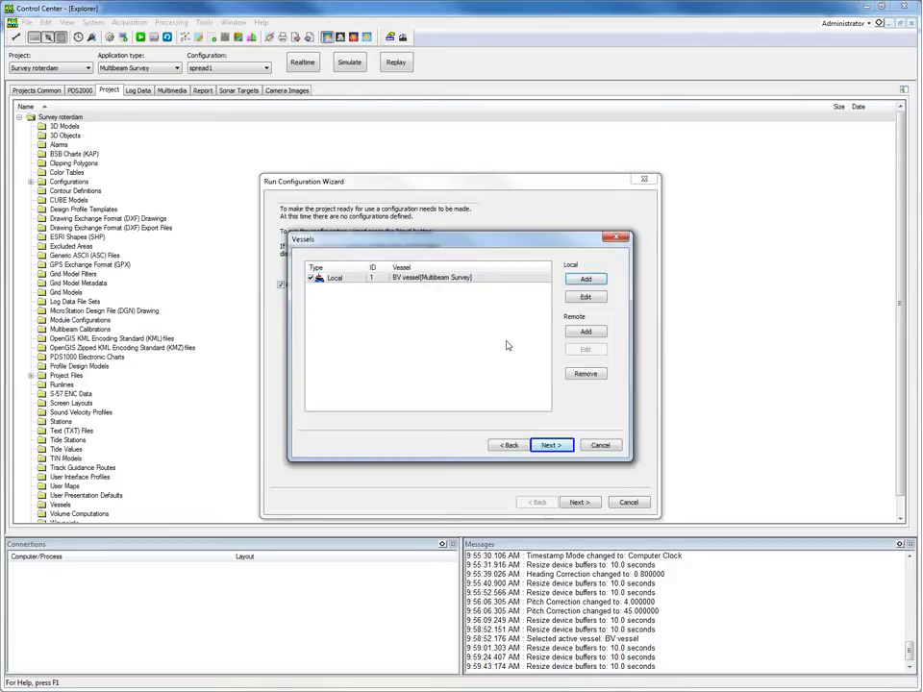
left_click(549, 446)
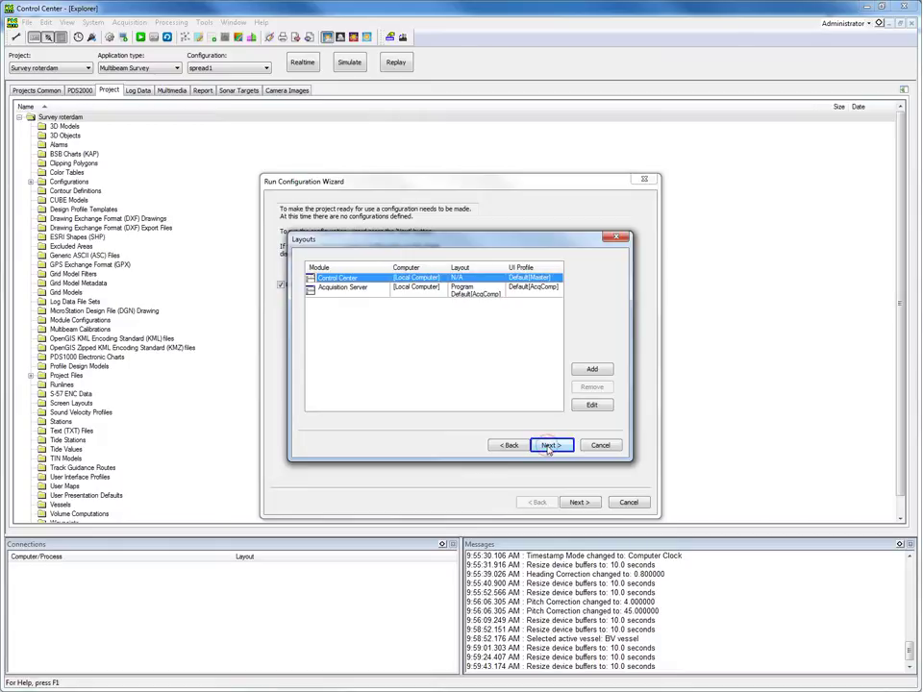
left_click(549, 446)
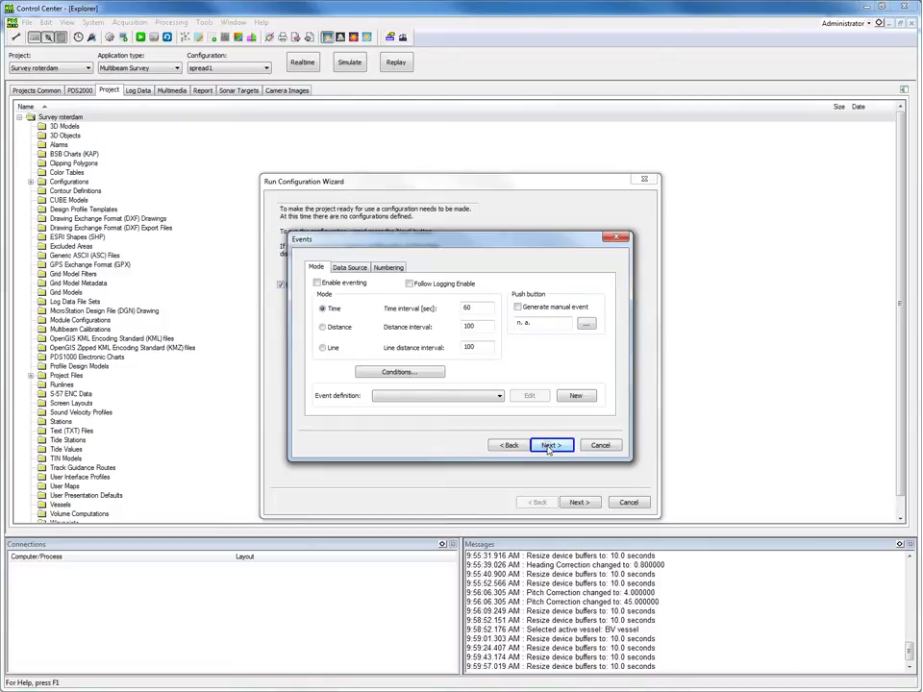
left_click(549, 447)
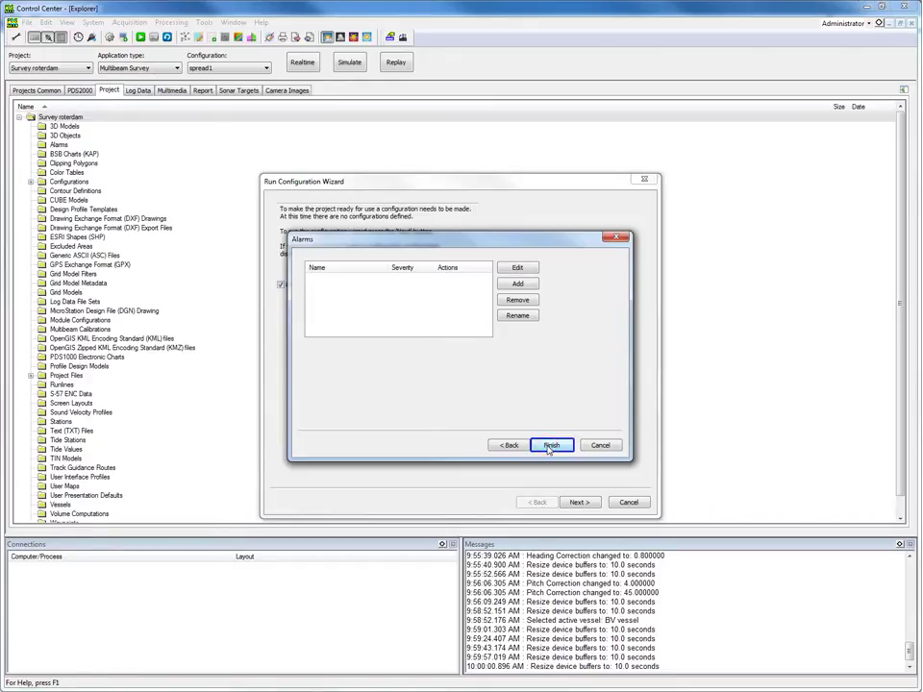
left_click(550, 448)
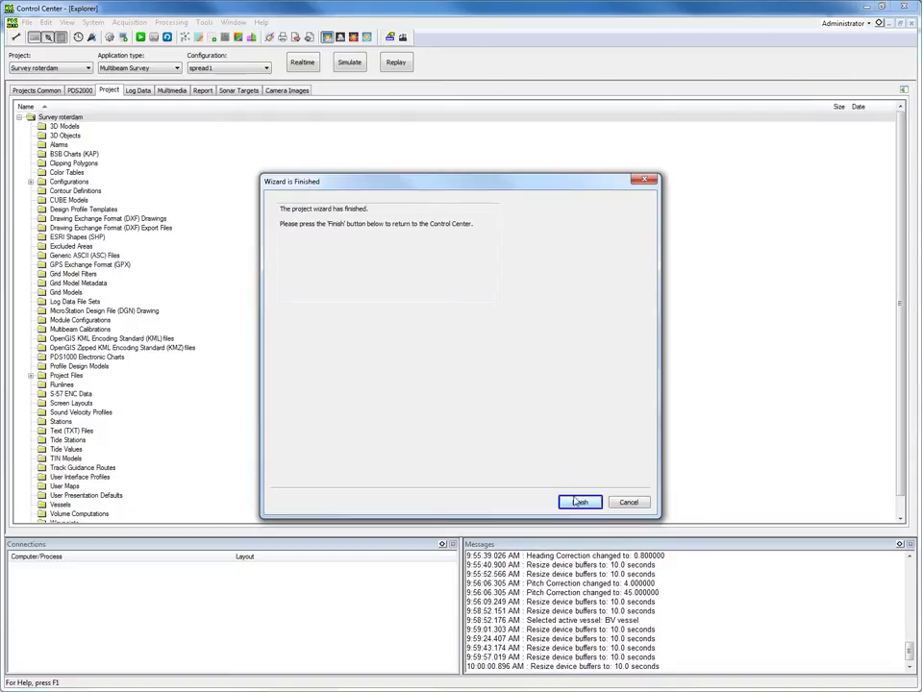